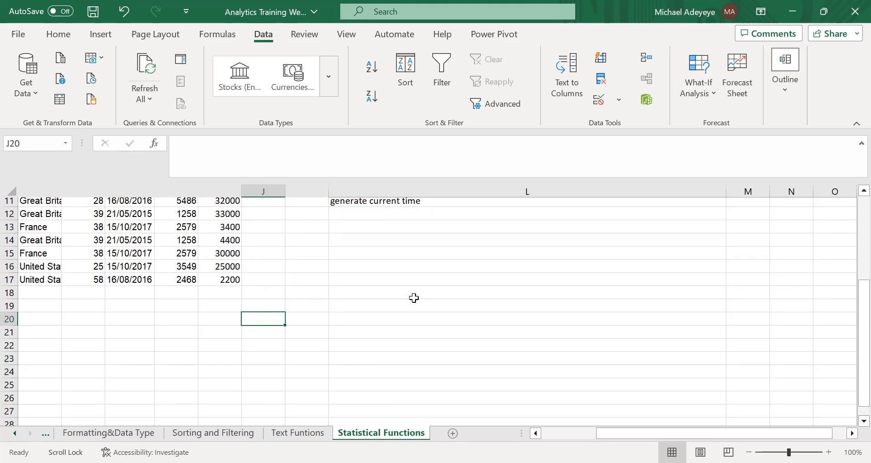
Examine the Statistical Task list in column L and the employee data in columns A to I.
scroll(359, 270, "up", 4)
left_click(359, 270)
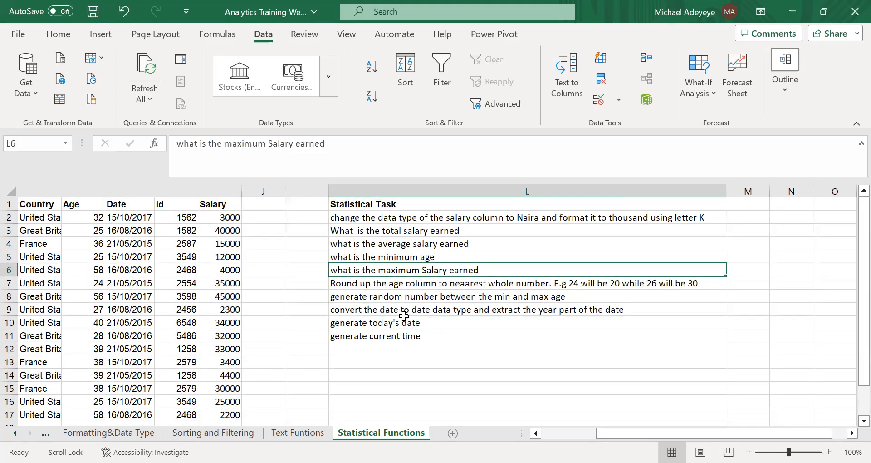
scroll(404, 314, "left", 4)
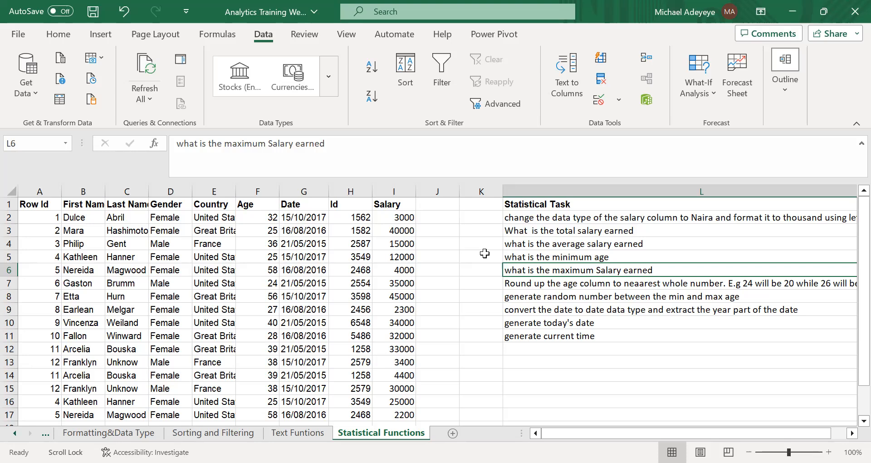
scroll(458, 306, "down", 3)
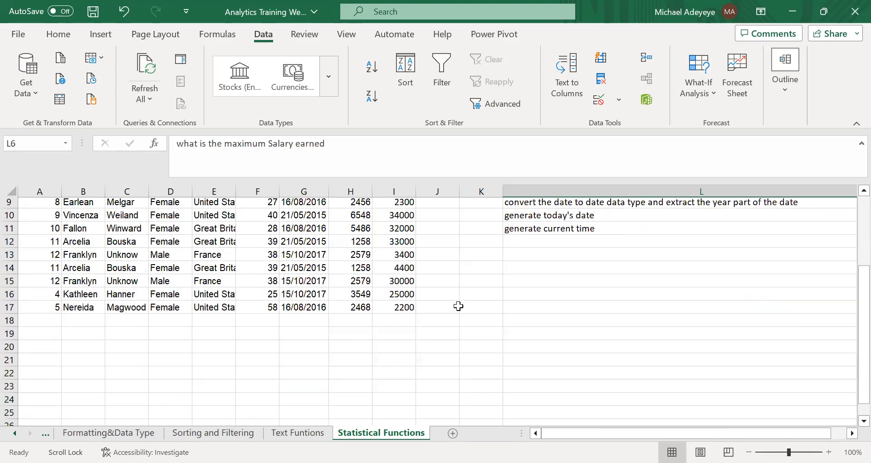
scroll(458, 306, "up", 1)
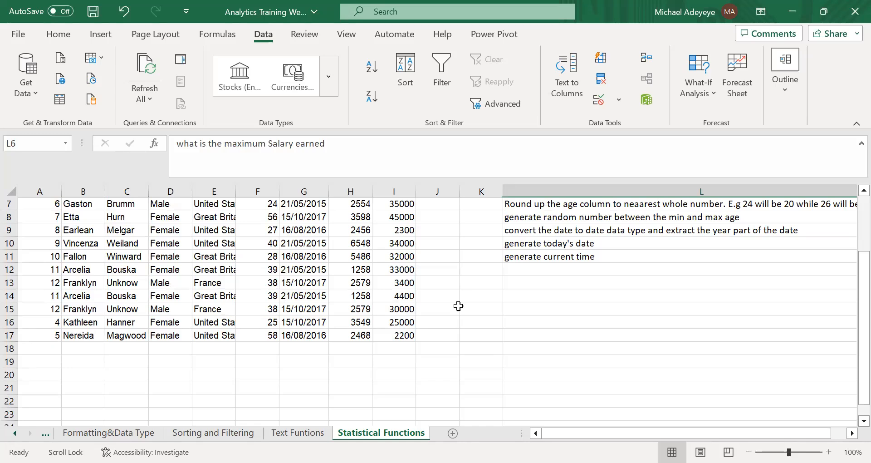
scroll(458, 306, "up", 2)
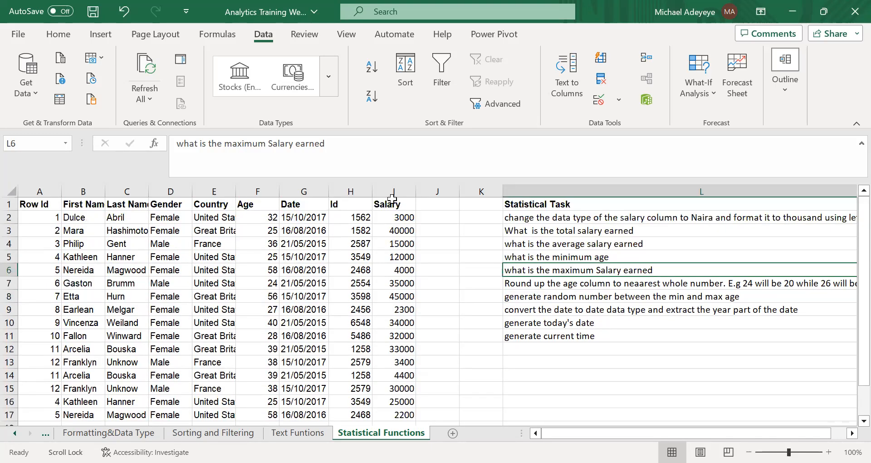
scroll(393, 198, "right", 3)
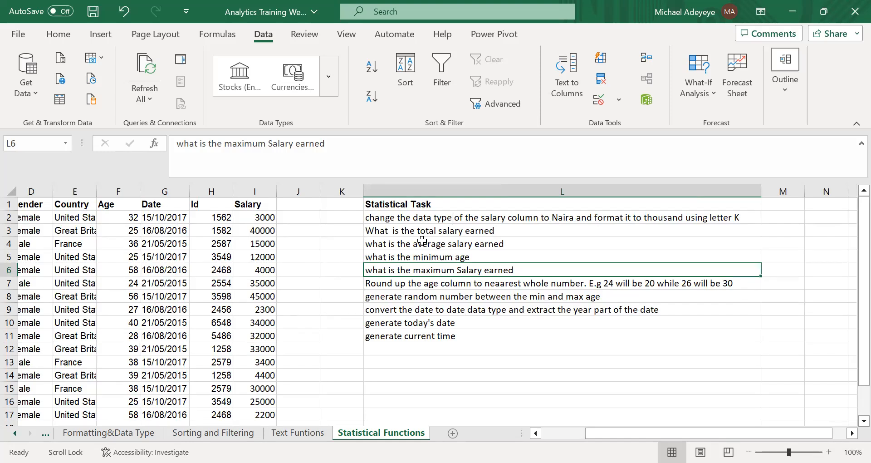
left_click(429, 219)
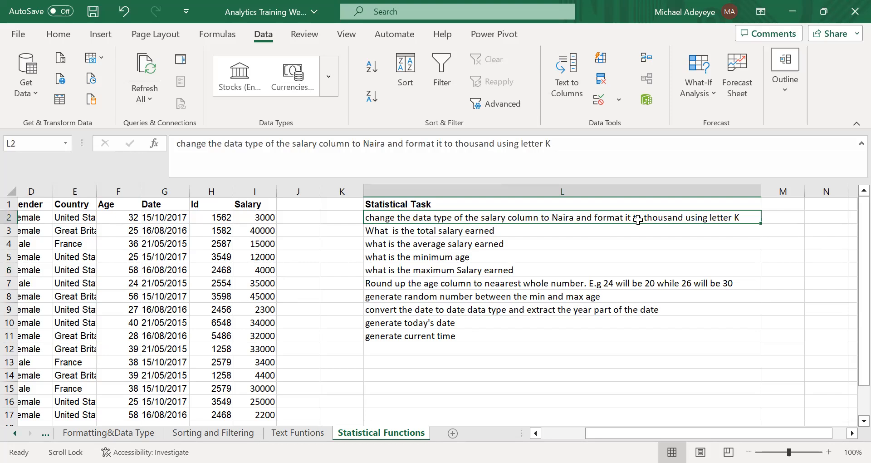
left_click(516, 248)
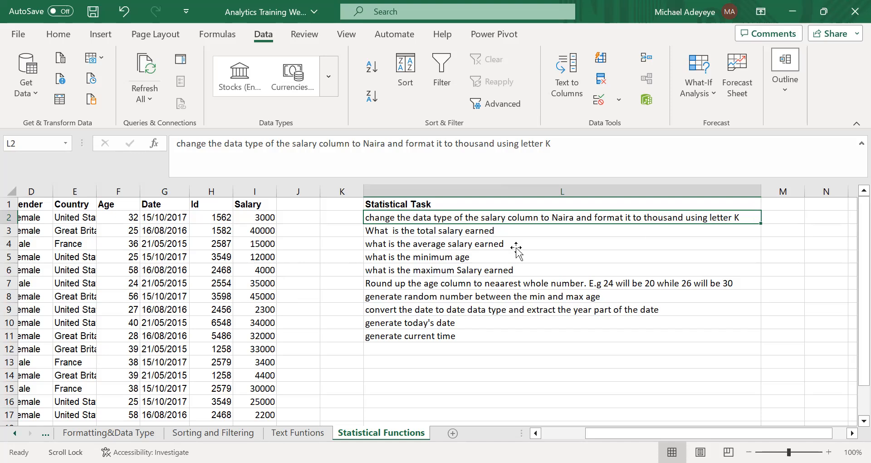
Format the whole Salary column as Currency with the Naira symbol.
left_click(255, 187)
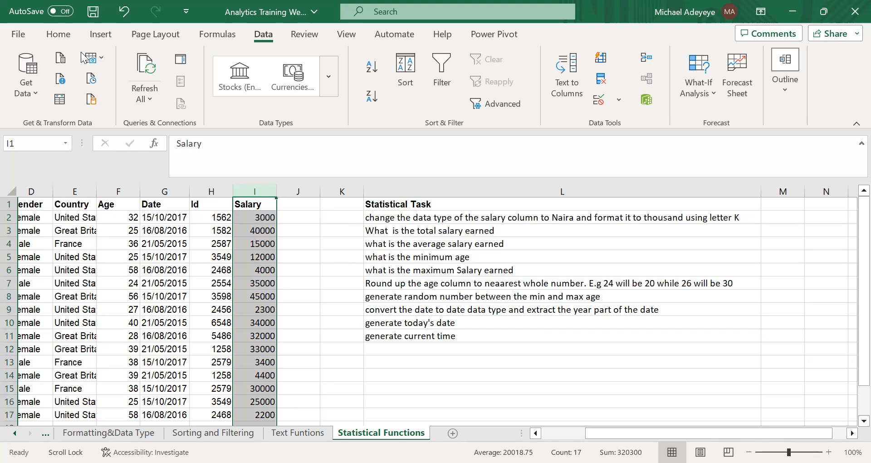
left_click(61, 39)
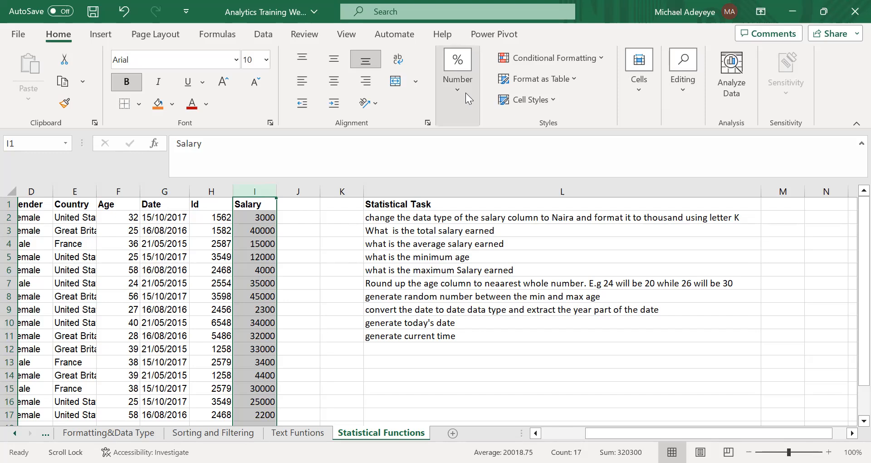
left_click(526, 143)
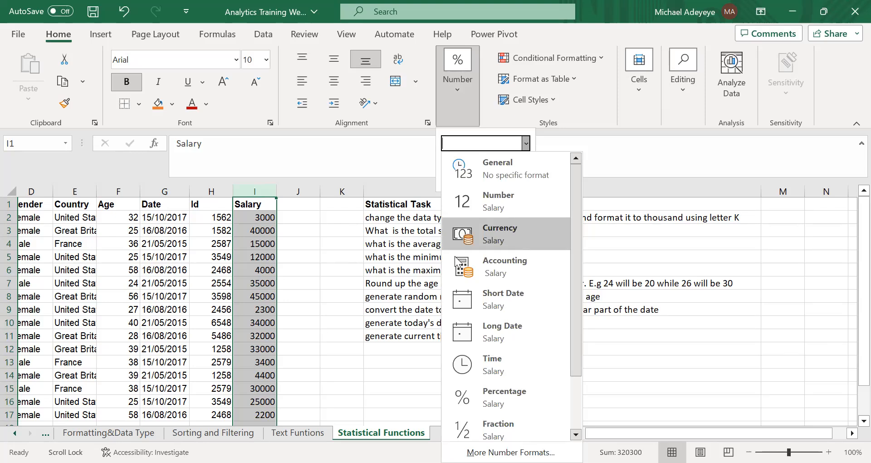
left_click(513, 239)
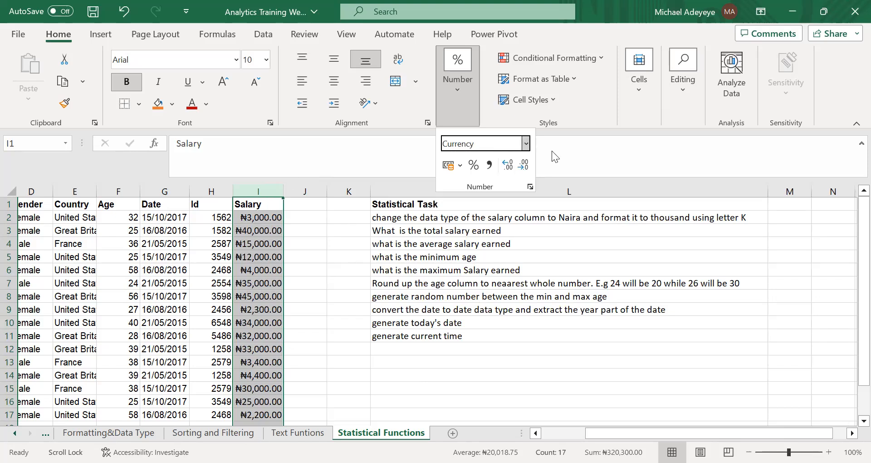
Examine the available number formats and currency symbols for the Salary column, and look over its formatted values.
left_click(525, 144)
scroll(501, 236, "down", 1)
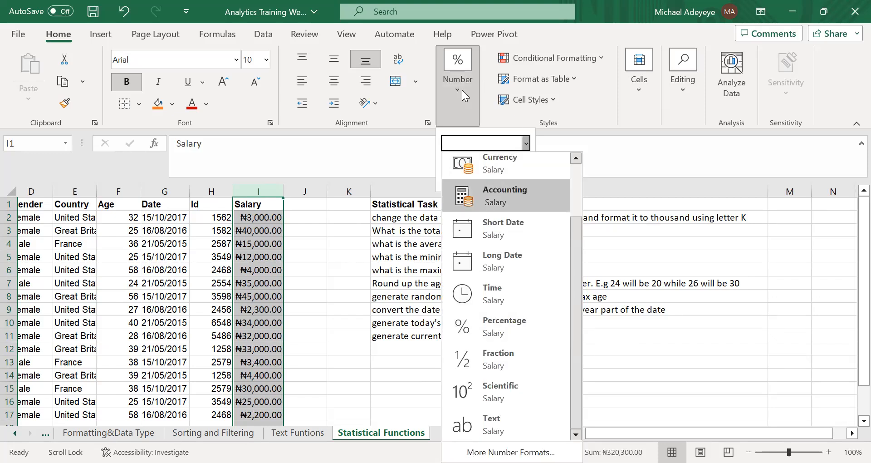
scroll(523, 219, "up", 1)
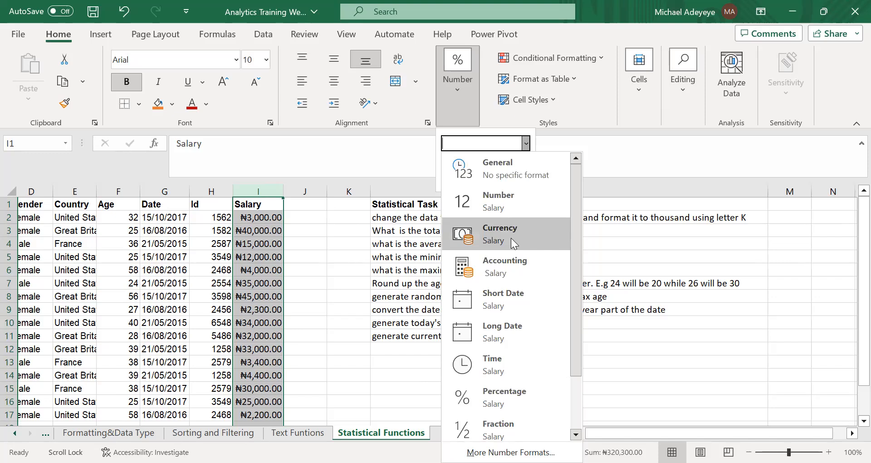
left_click(256, 228)
right_click(257, 228)
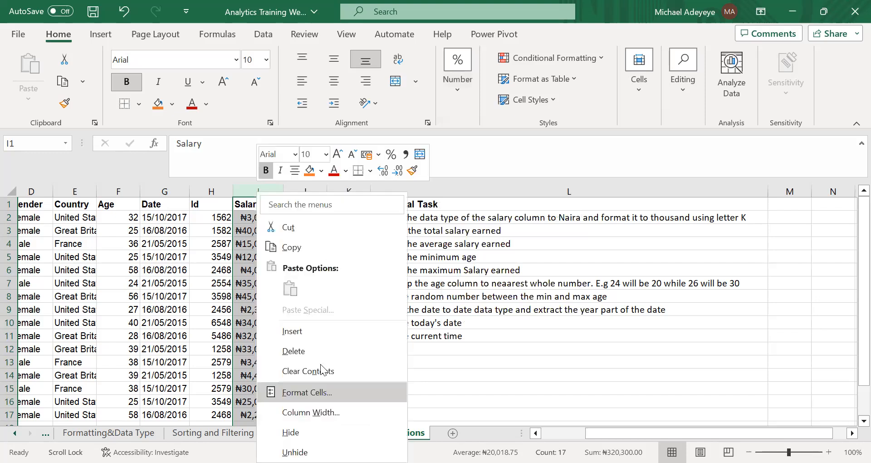
left_click(309, 392)
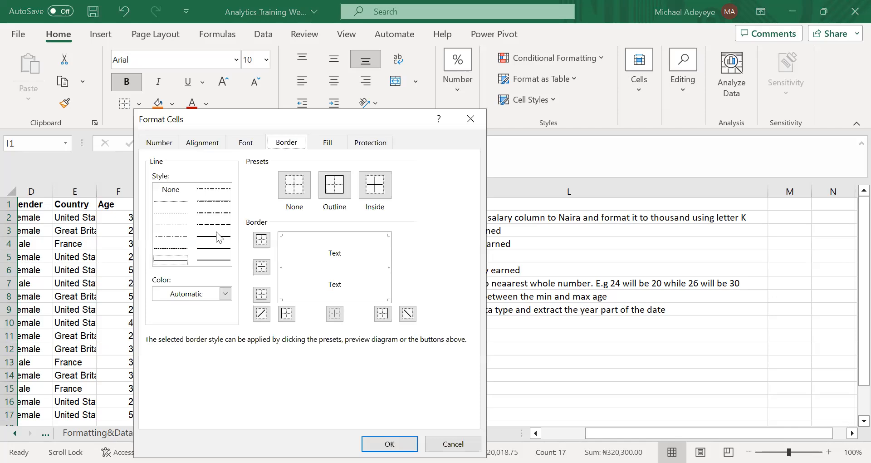
left_click(159, 143)
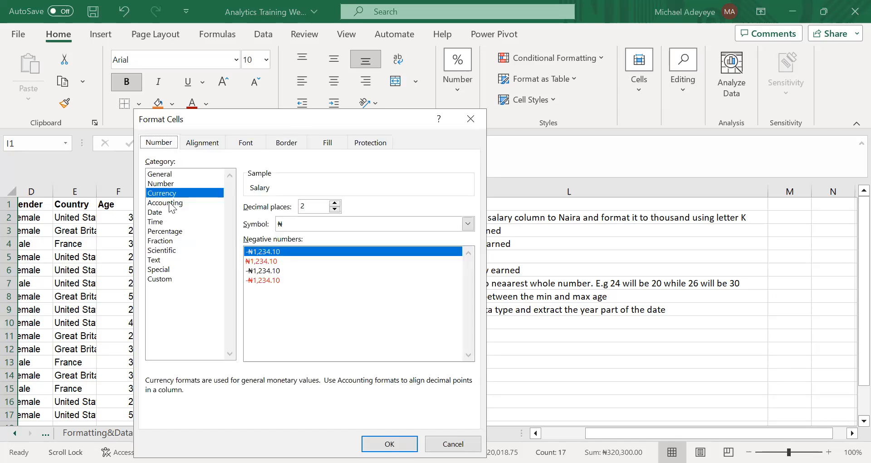
left_click(463, 225)
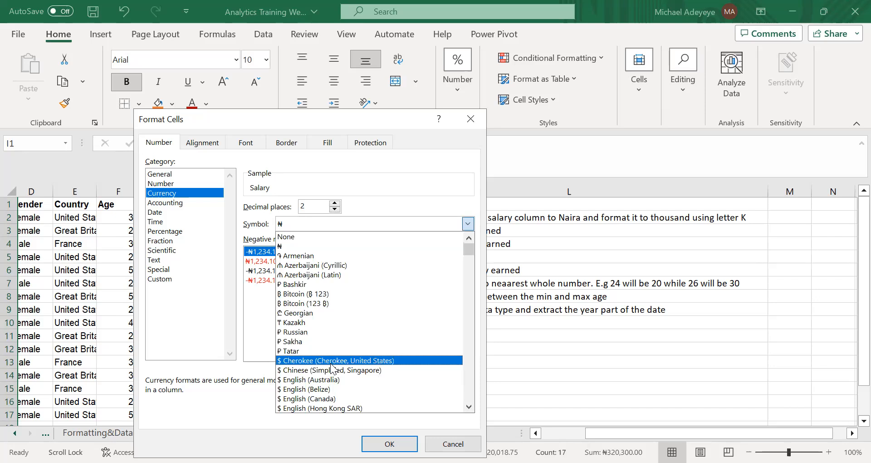
scroll(332, 368, "down", 15)
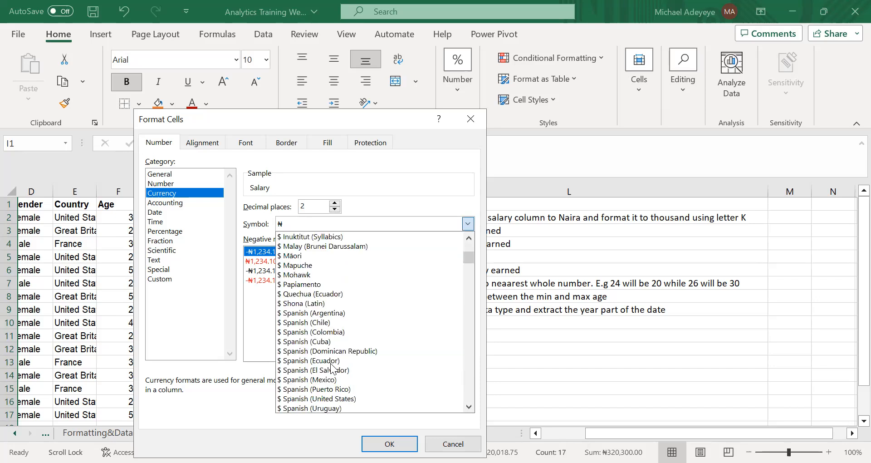
left_click(252, 309)
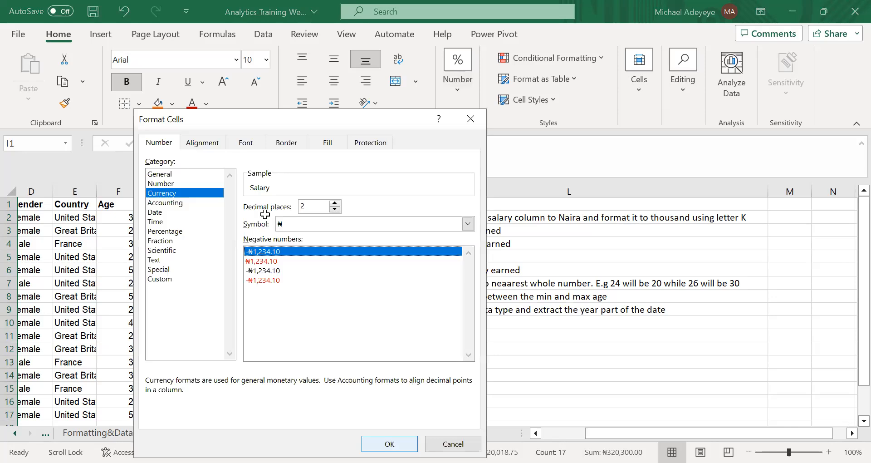
key("Return")
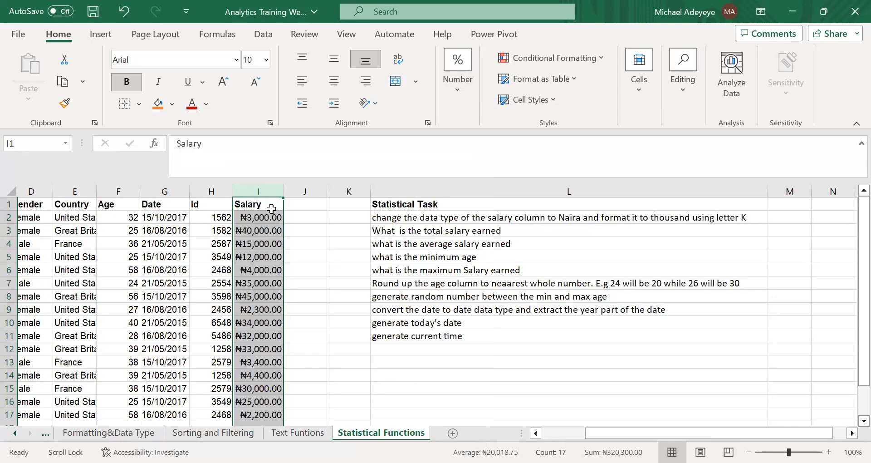
left_click(274, 282)
scroll(274, 283, "down", 2)
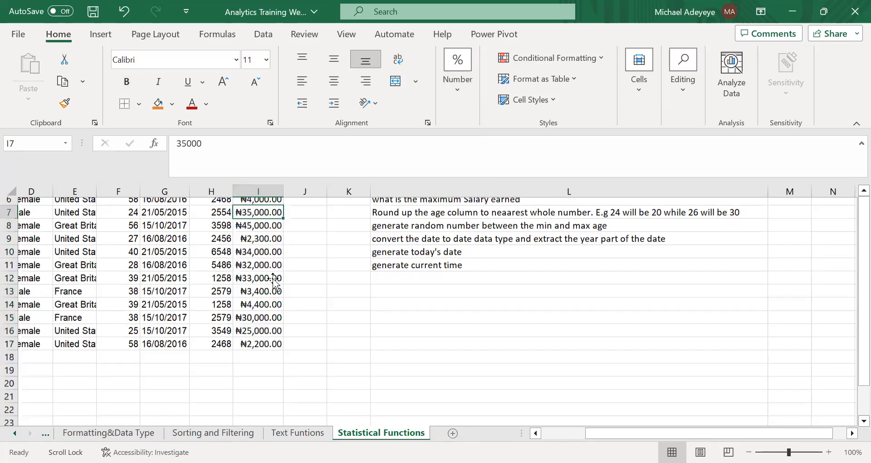
scroll(274, 282, "up", 2)
left_click(269, 227)
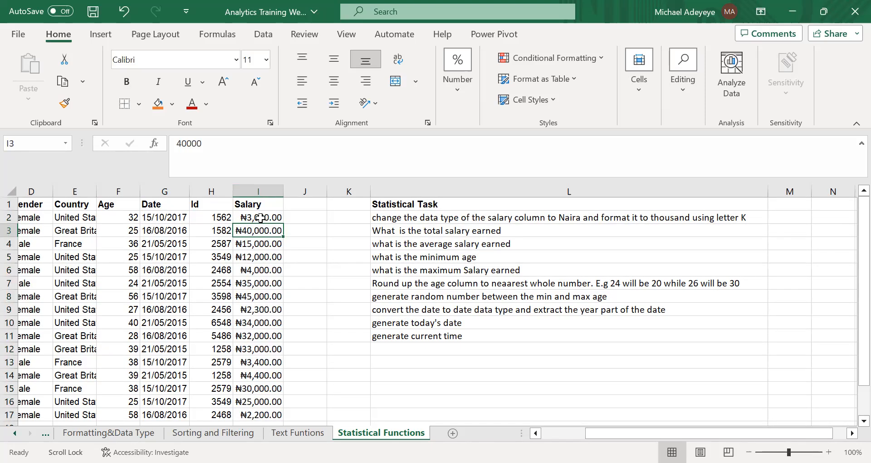
Apply the custom number format #.#, "K" to the salary values in I2:I17.
left_click_drag(261, 218, 255, 408)
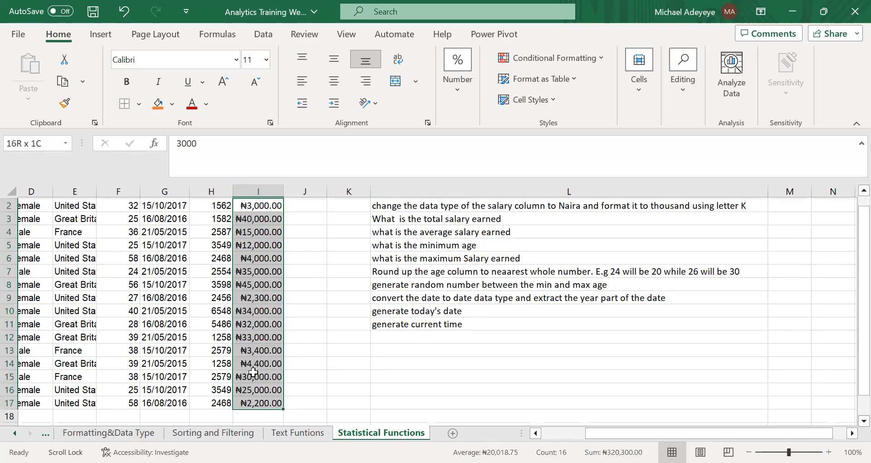
scroll(260, 241, "up", 1)
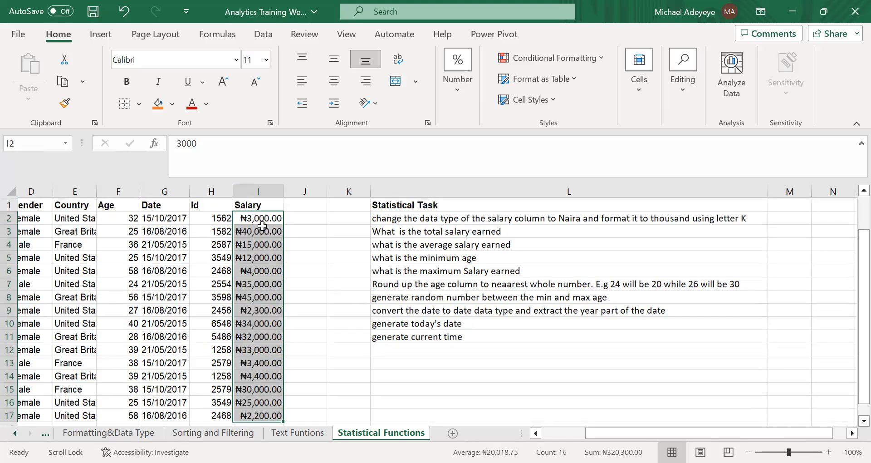
right_click(263, 223)
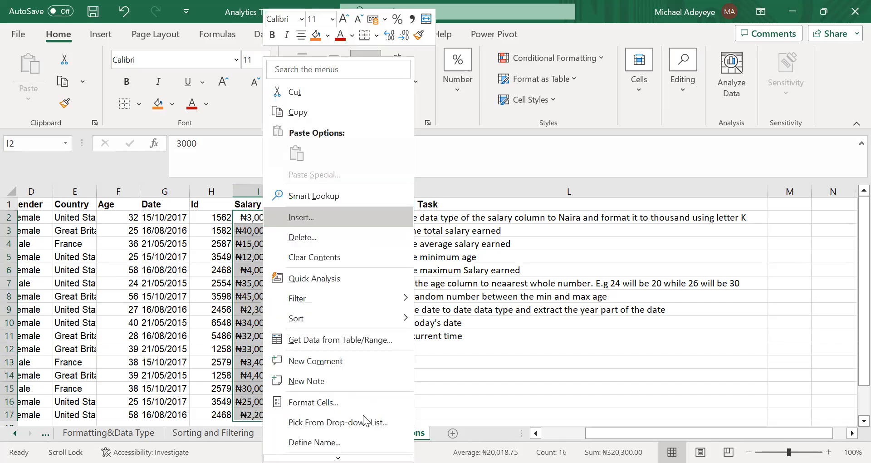
left_click(330, 408)
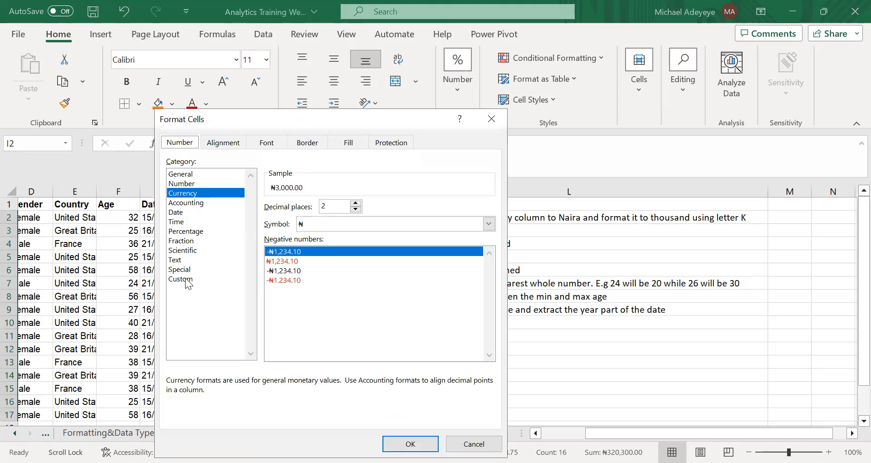
left_click(188, 279)
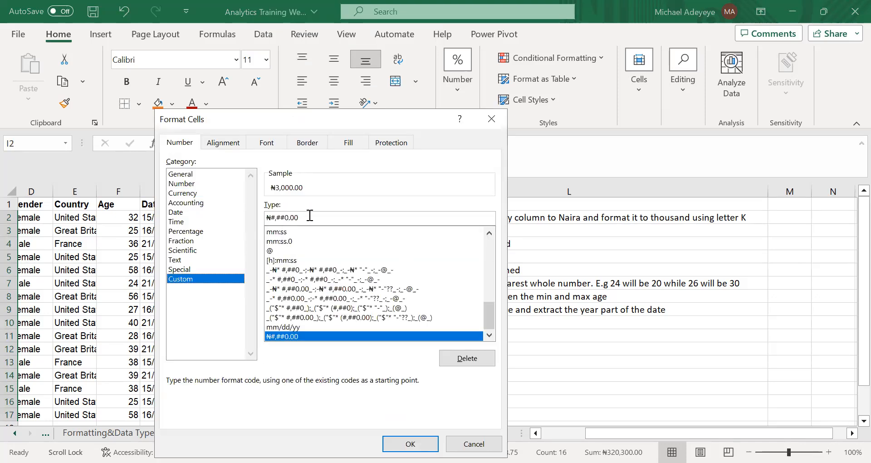
left_click(309, 216)
key("ctrl+a")
key("BackSpace")
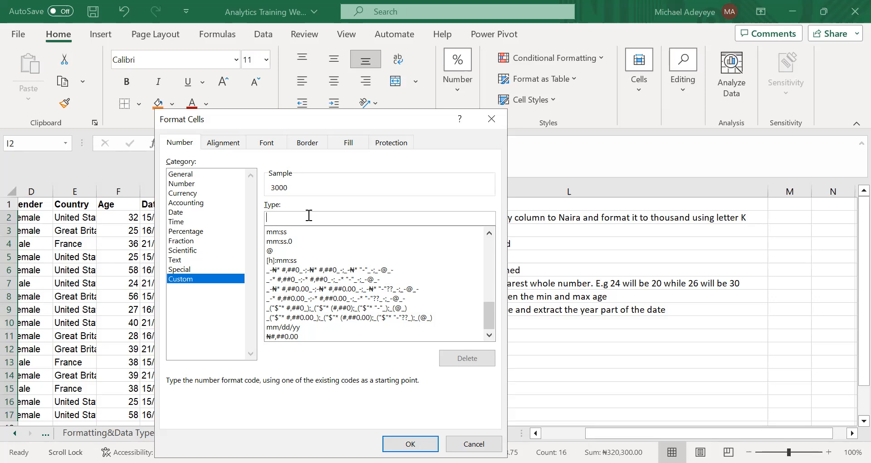
type("#.#")
type(", \"K\"")
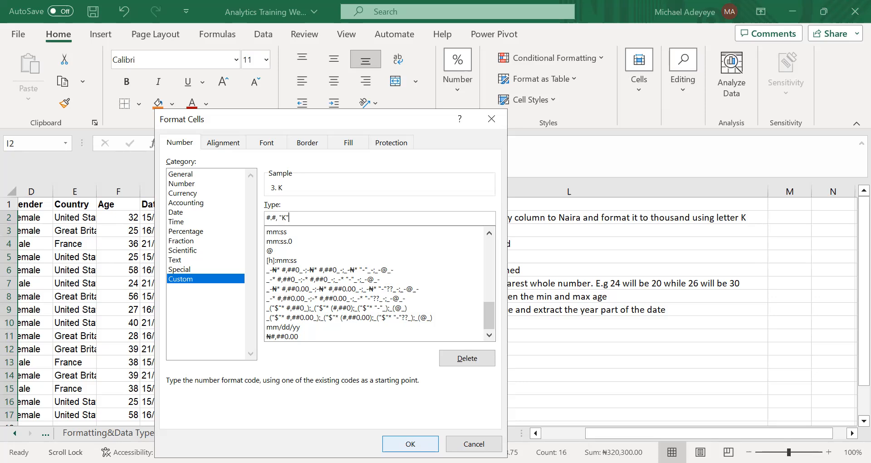
key("Return")
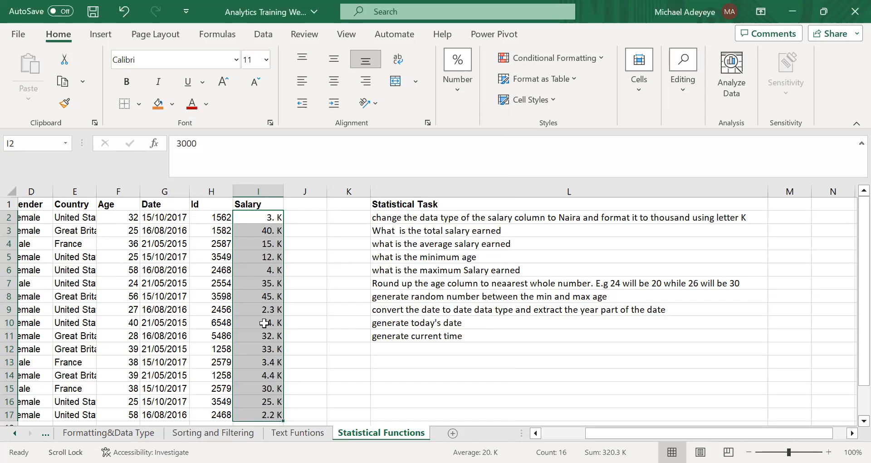
scroll(264, 323, "down", 1)
scroll(256, 219, "up", 1)
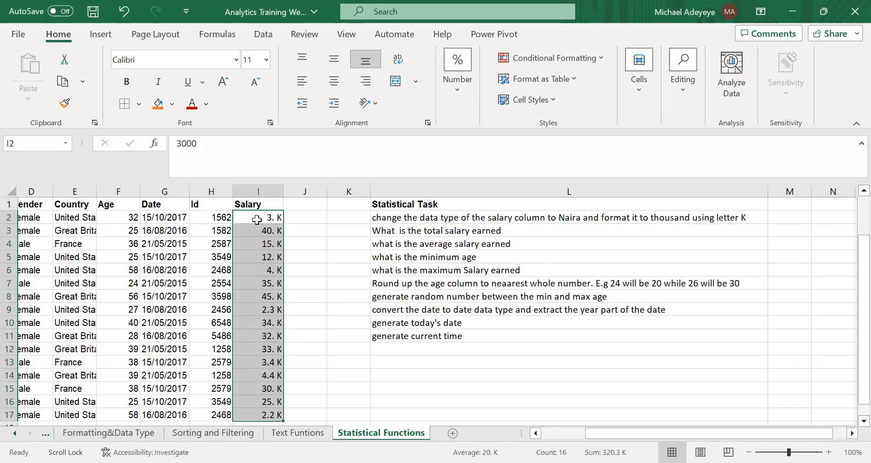
Apply the custom number format ₦#.#, "K" to the salary values in I2:I17 and check several formatted cells.
right_click(256, 219)
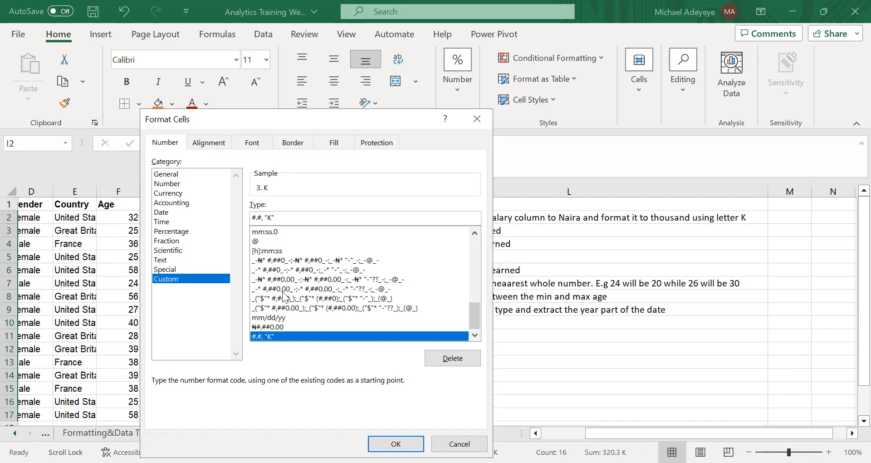
left_click(279, 326)
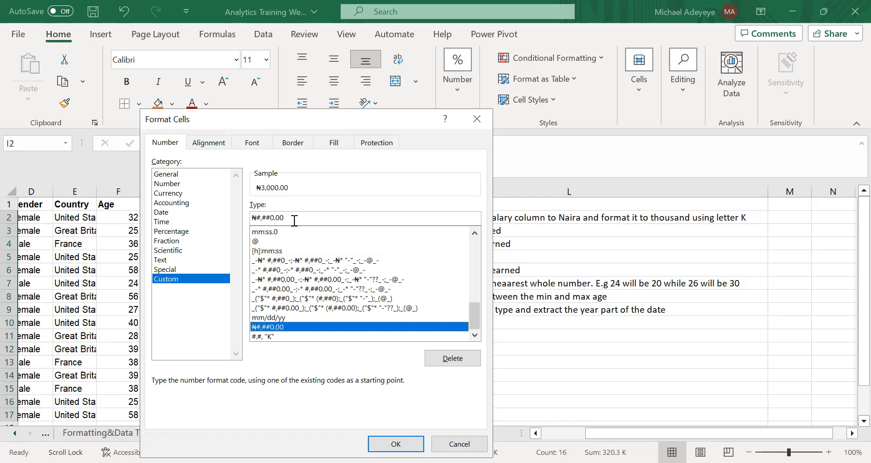
left_click(294, 221)
key("BackSpace")
key("BackSpace")
key("BackSpace")
key("BackSpace")
key("BackSpace")
key("BackSpace")
key("BackSpace")
type(".#,")
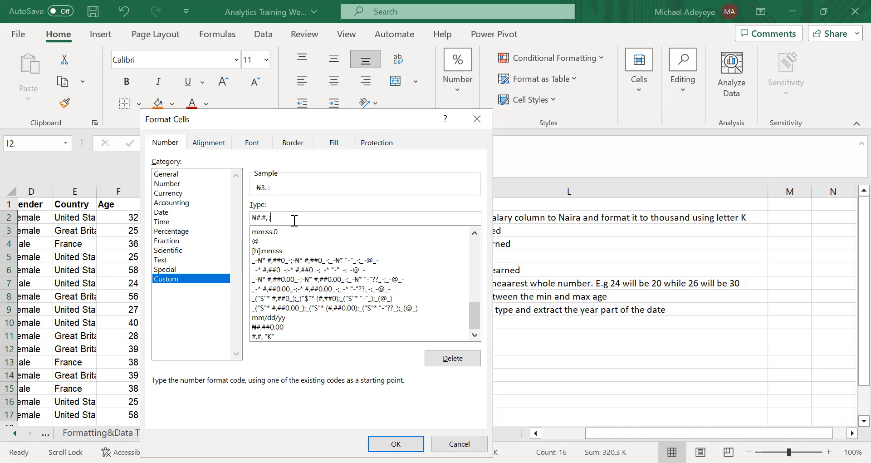
type(" \"K\"")
left_click(267, 245)
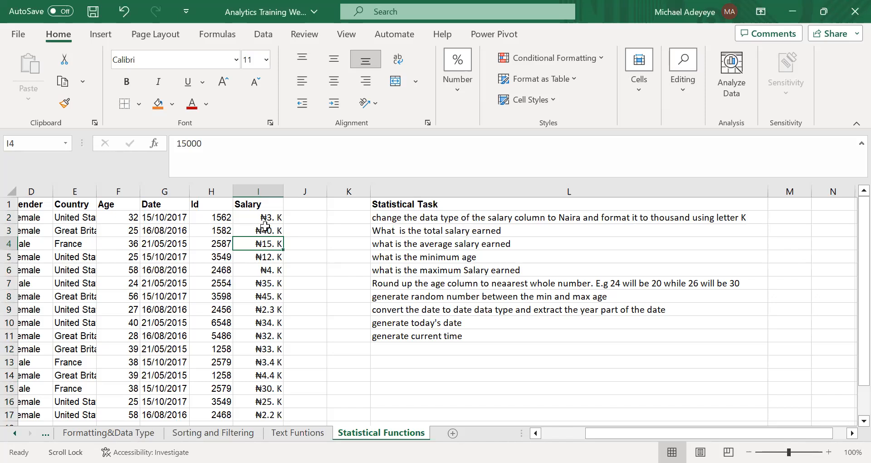
left_click(266, 216)
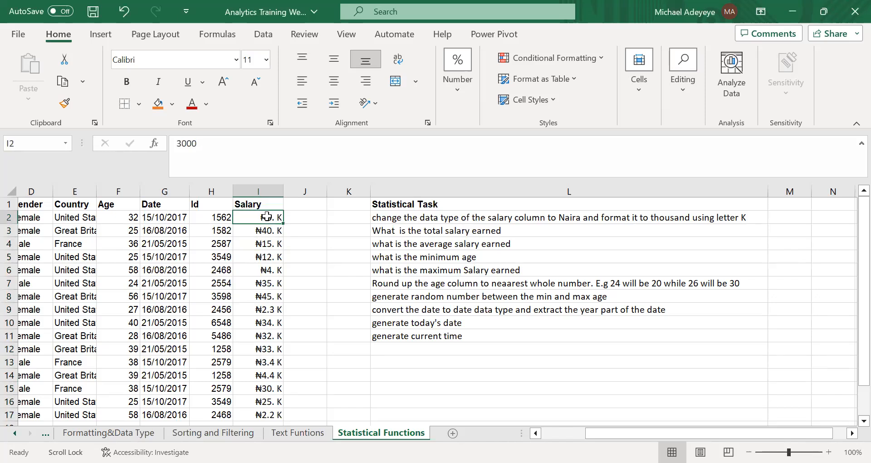
left_click(268, 363)
left_click(269, 388)
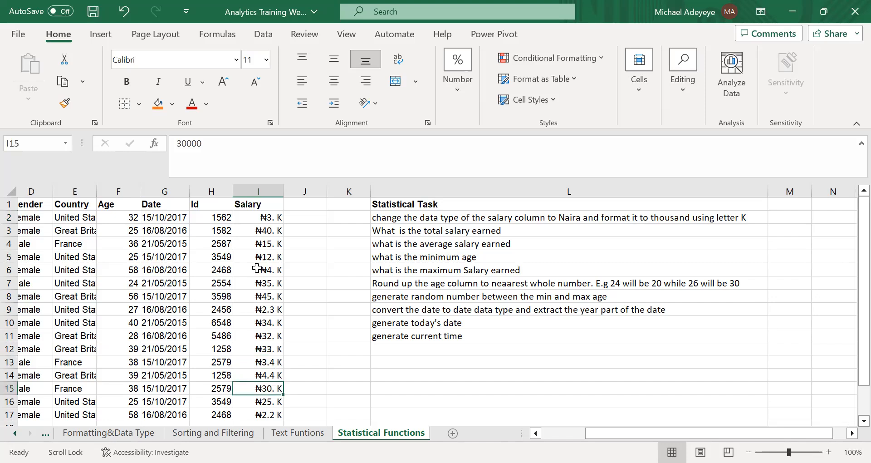
Calculate the total salary in I18 with the formula =SUM(I2:I17).
scroll(459, 268, "up", 3)
left_click(481, 279)
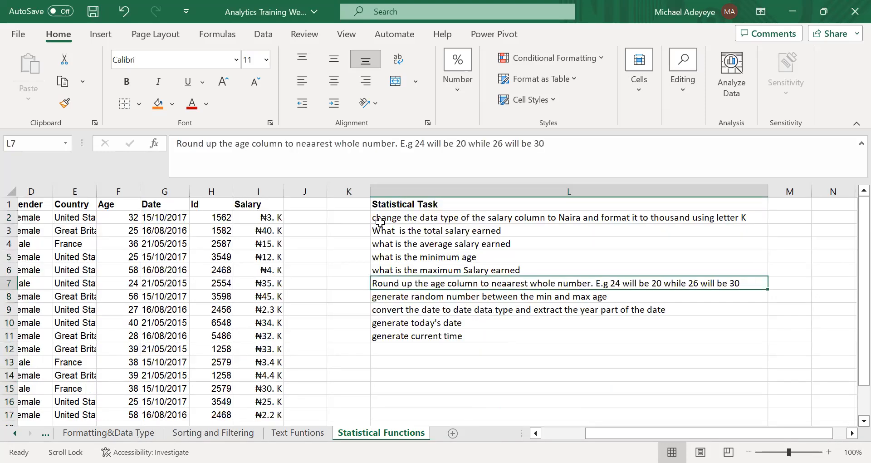
scroll(285, 254, "down", 4)
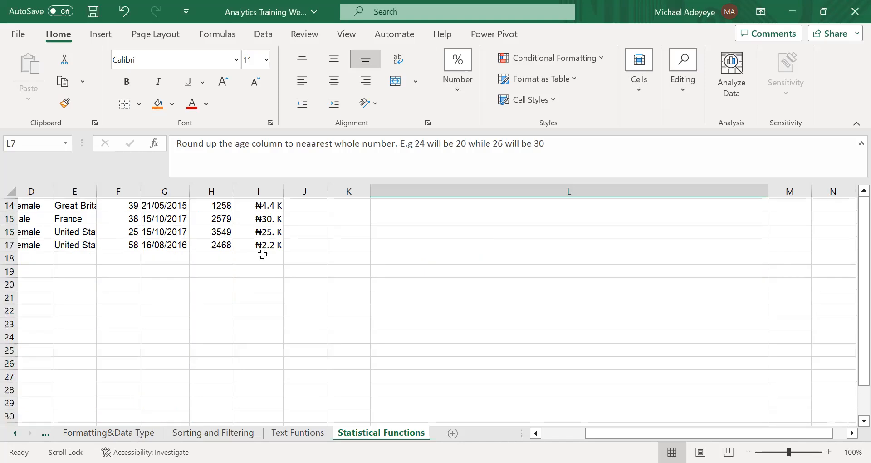
left_click(248, 257)
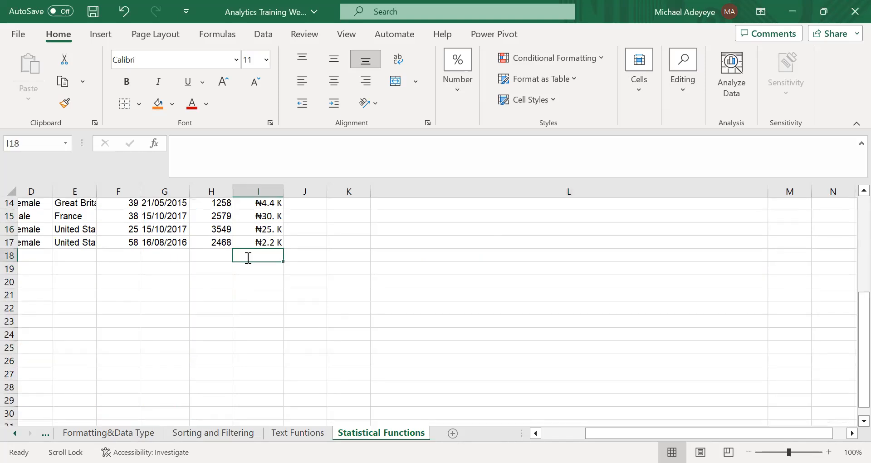
type("=")
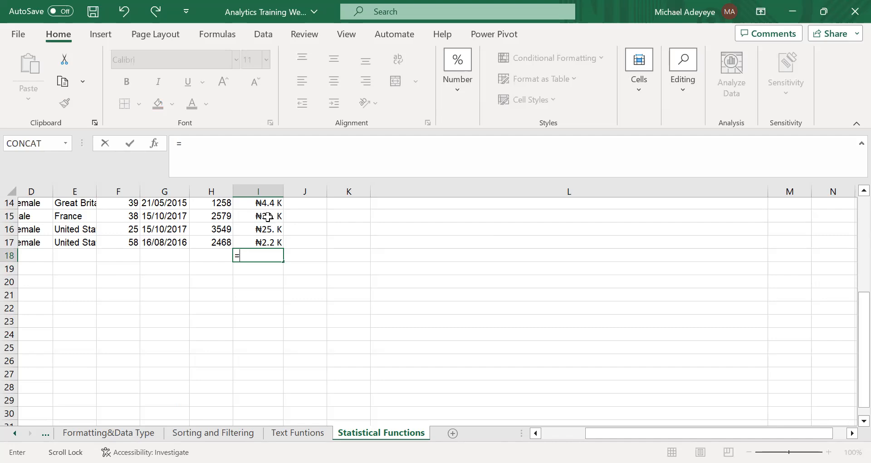
type("SUM(")
scroll(257, 394, "up", 4)
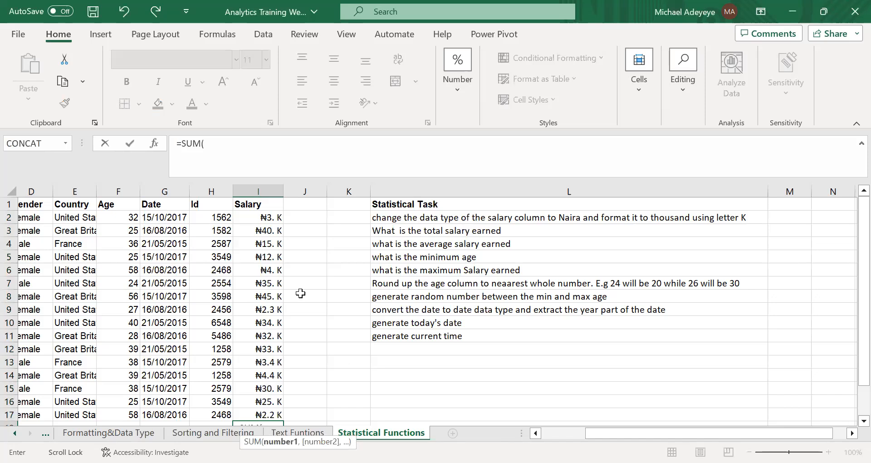
key("Return")
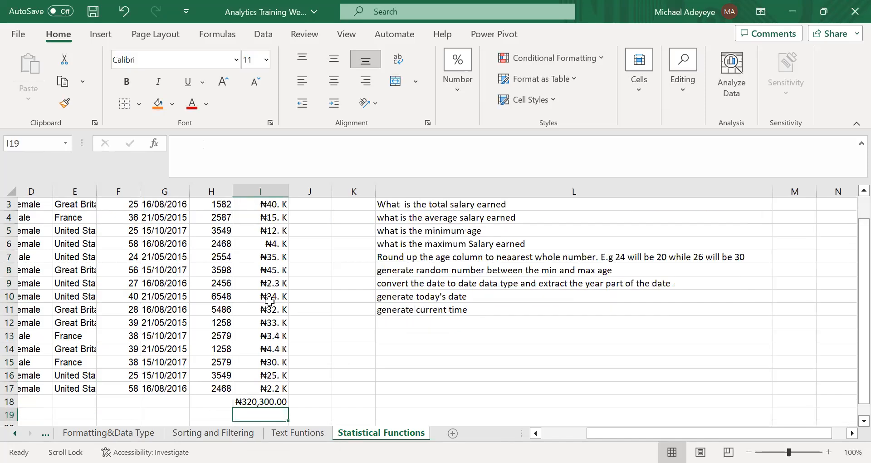
Enter the label SUM in H18 beside the salary total.
scroll(214, 309, "down", 2)
left_click(215, 310)
type("SUM")
key("Return")
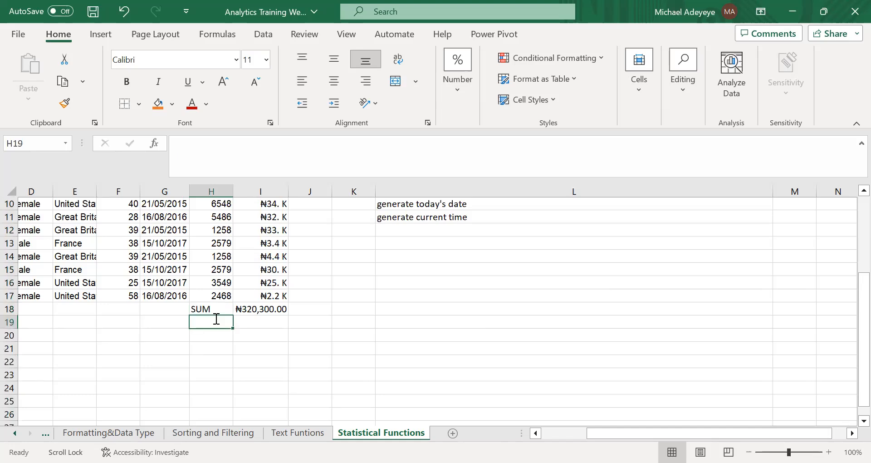
Enter the label USING ALT in H19 and widen column H to fit it.
type("A")
key("BackSpace")
type("USN")
key("BackSpace")
type("ING ALT")
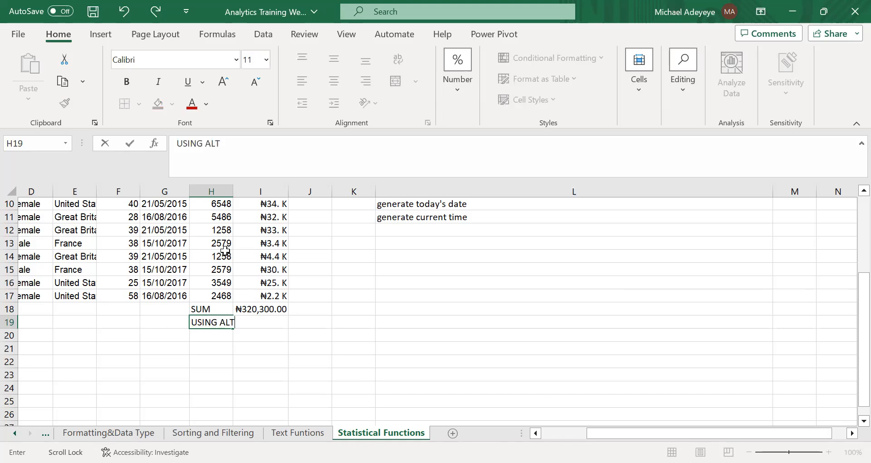
key("Return")
left_click_drag(231, 190, 280, 258)
Select the salaries in I2:I17 and total them with AutoSum.
scroll(262, 291, "up", 3)
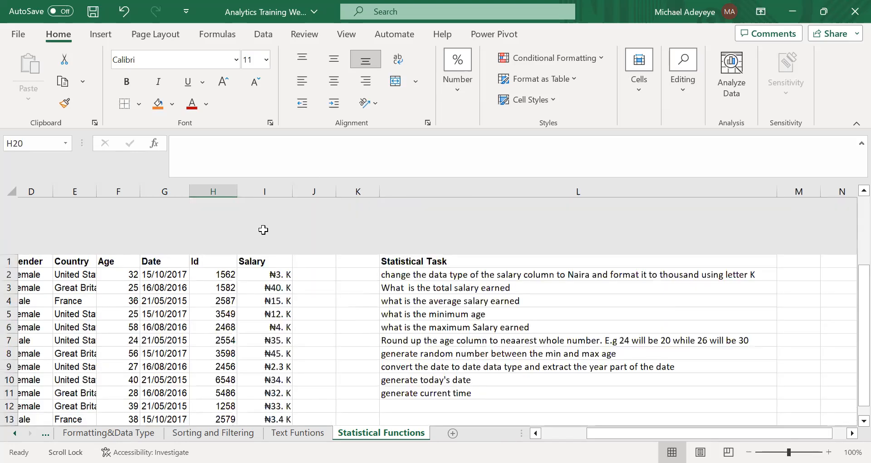
left_click_drag(264, 218, 265, 375)
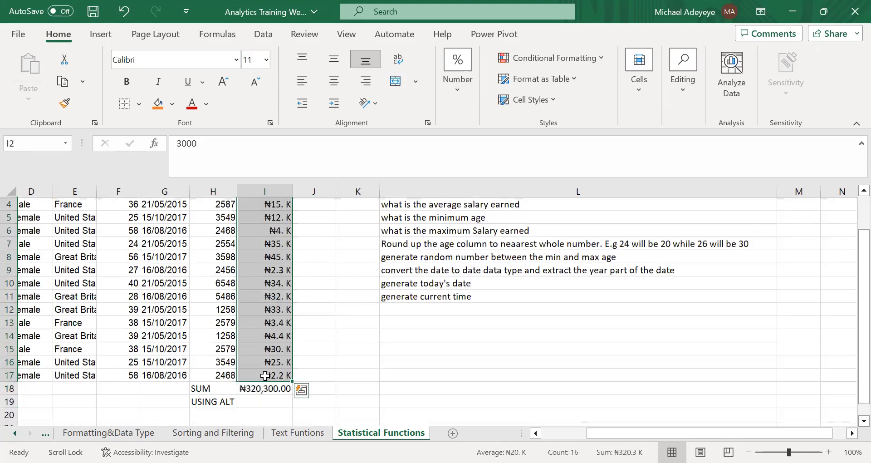
key("alt")
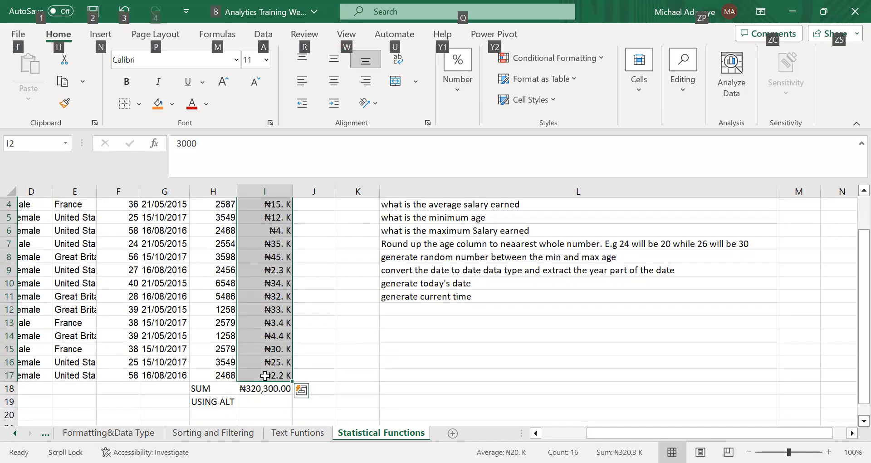
key("alt+equal")
scroll(267, 315, "down", 2)
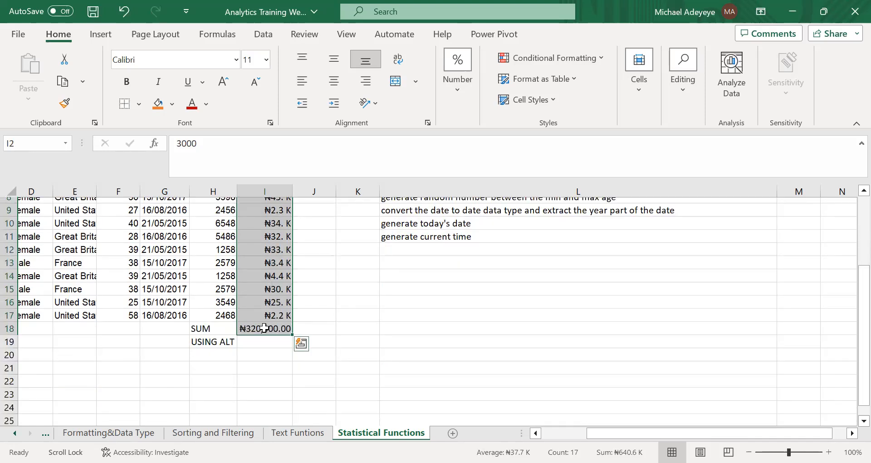
left_click(357, 317)
Move the salary total from I18 to I19, beside the USING ALT label.
left_click(252, 328)
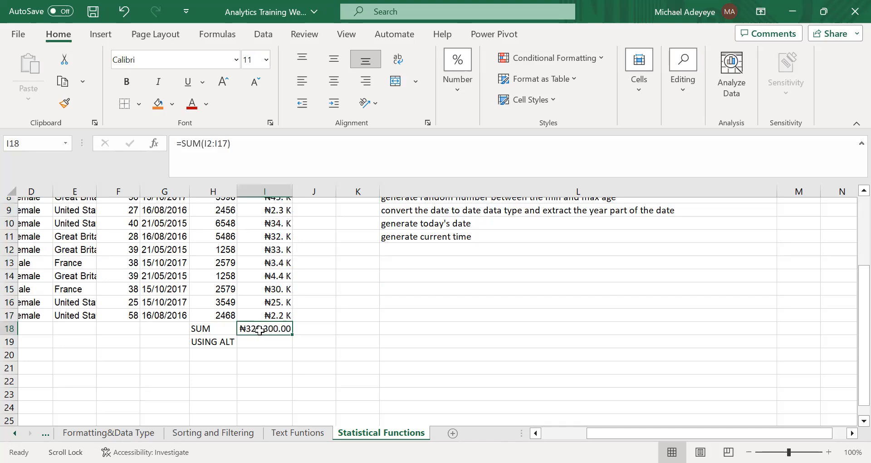
key("ctrl+c")
left_click(267, 338)
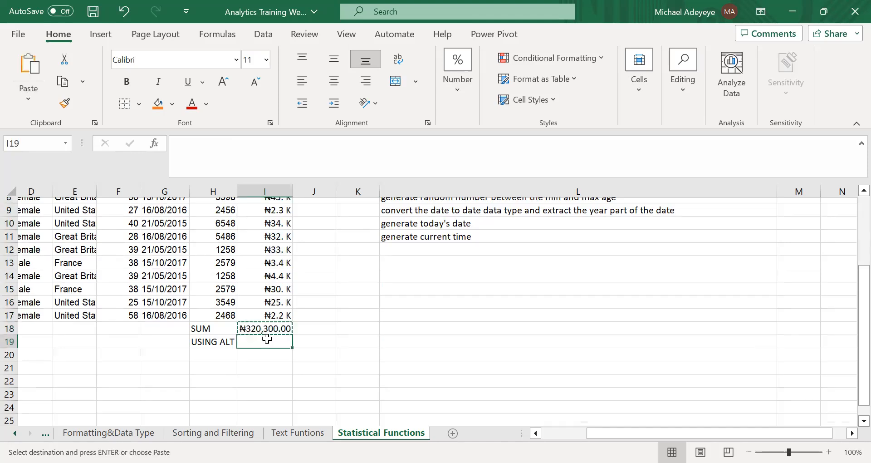
key("Return")
double_click(268, 340)
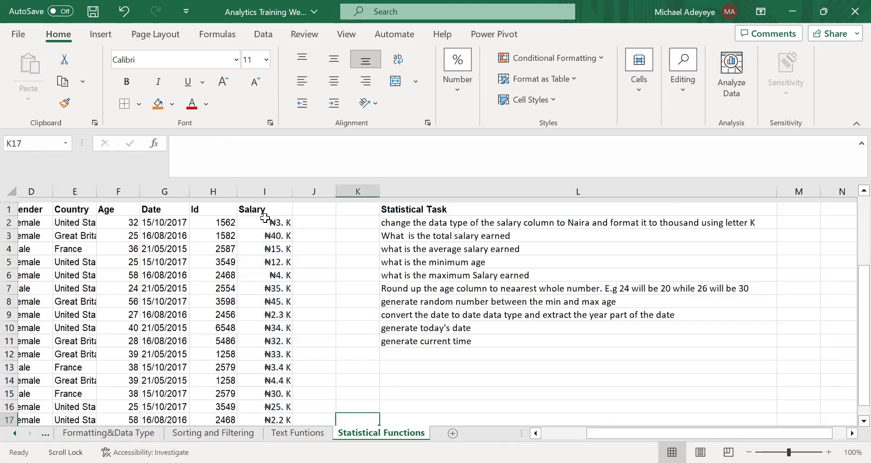
Fill the empty I18 beside the SUM label by applying AutoSum to I2:I17, and check its formula.
left_click_drag(264, 217, 269, 372)
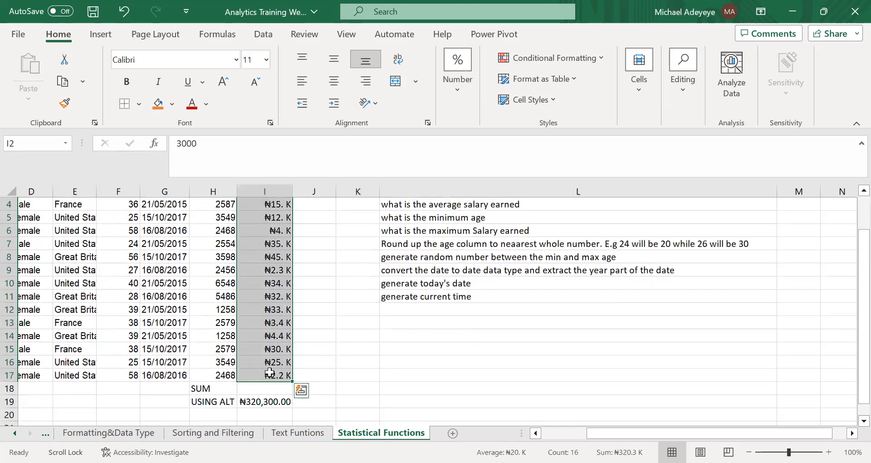
scroll(269, 372, "down", 3)
left_click(267, 281, "shift")
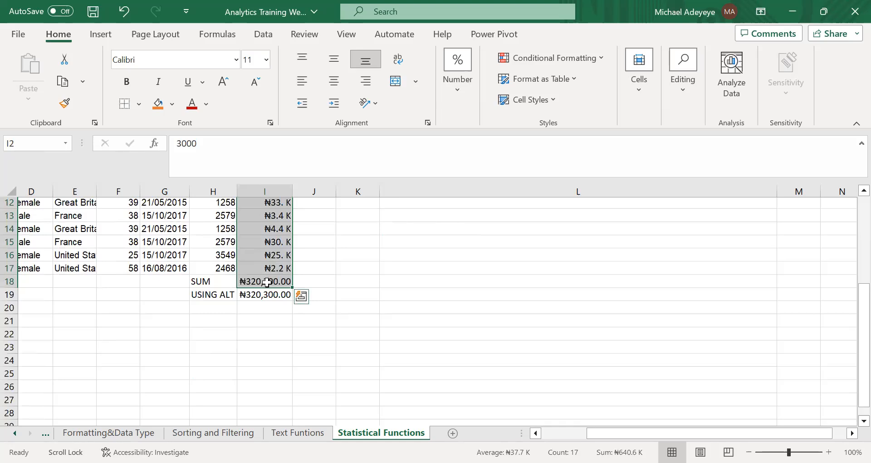
left_click(267, 282)
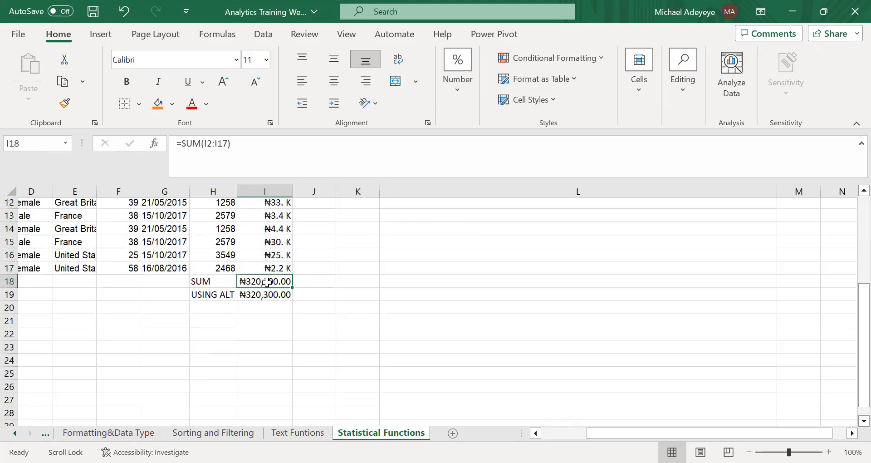
left_click(326, 290)
Enter the label AVERAGE in H20 for the average salary task.
scroll(386, 272, "up", 4)
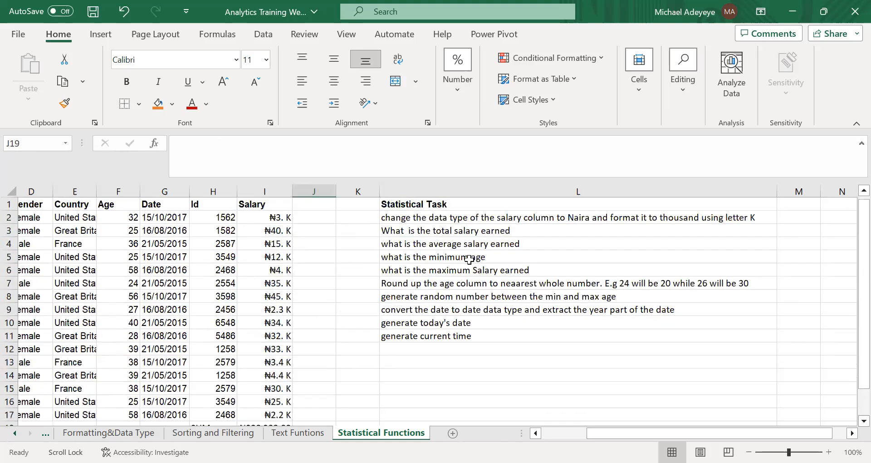
scroll(204, 272, "down", 5)
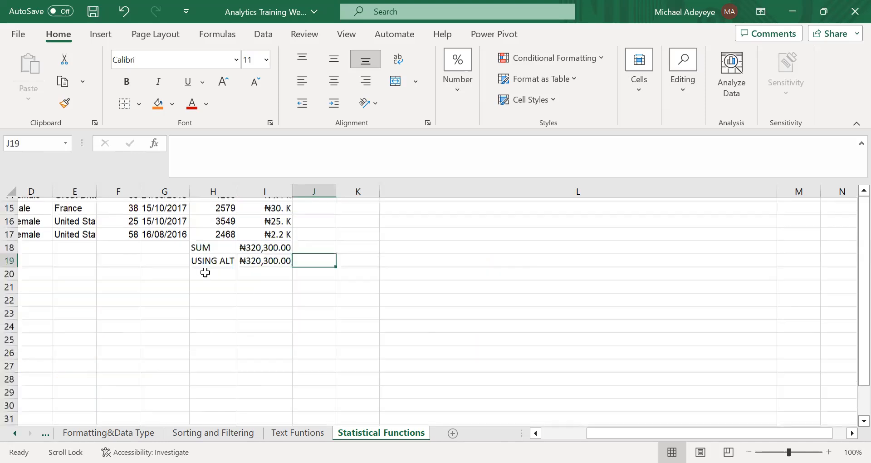
left_click(206, 273)
type("AVERA")
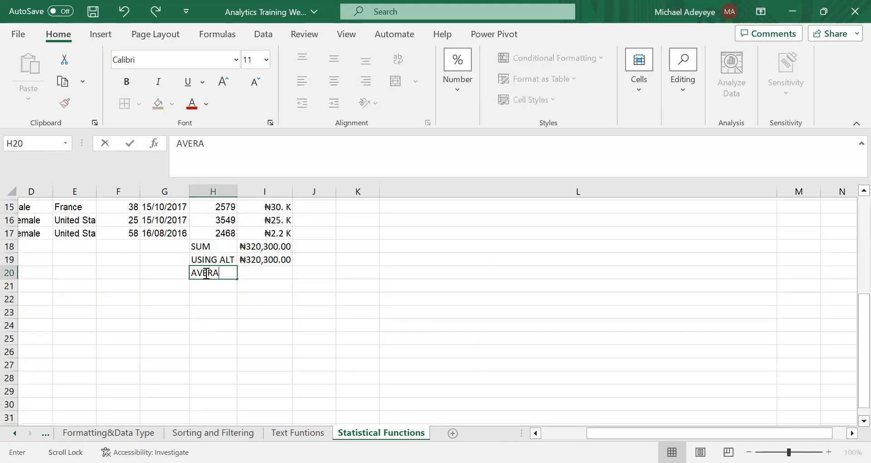
type("GE")
key("Return")
Calculate the average salary in I20 with the formula =AVERAGE(I2:I17), and check the formula.
left_click(255, 274)
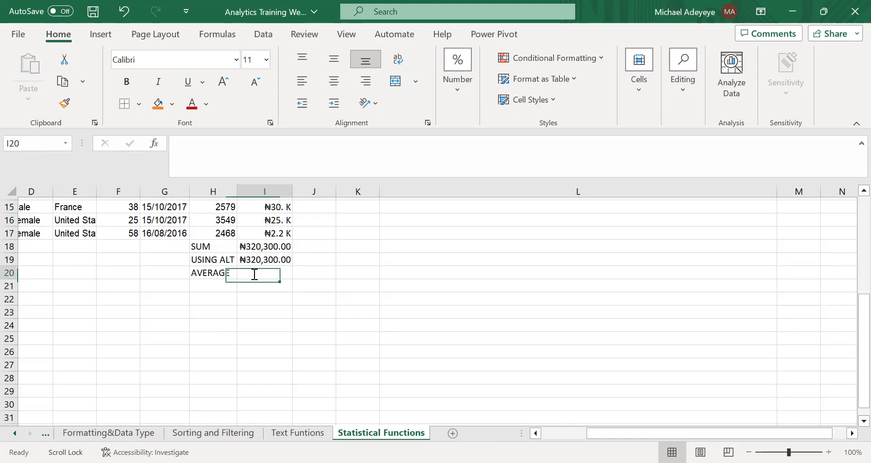
type("=")
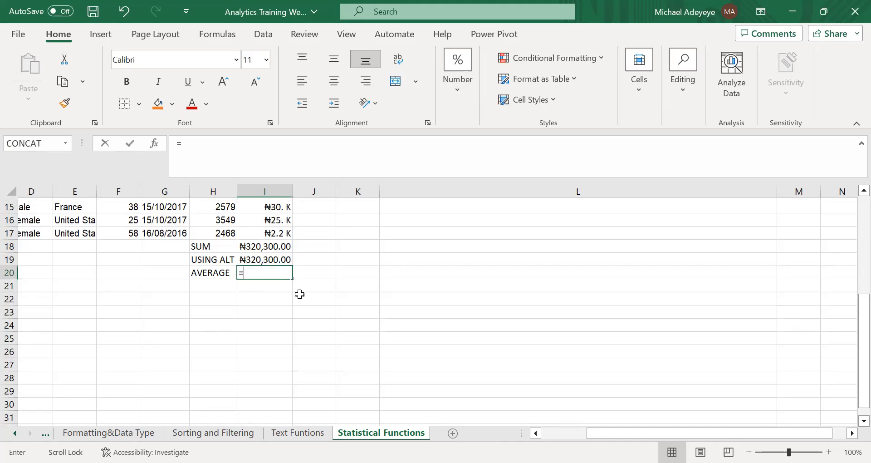
type("AVERAGE(")
scroll(265, 218, "up", 5)
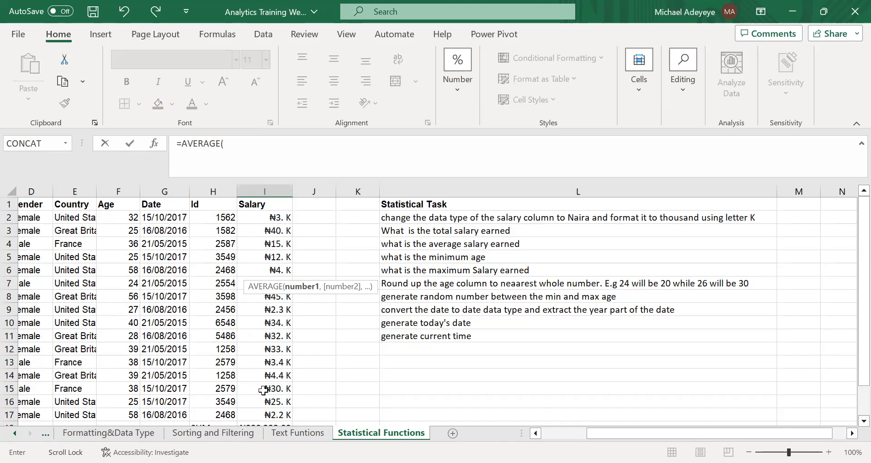
key("Return")
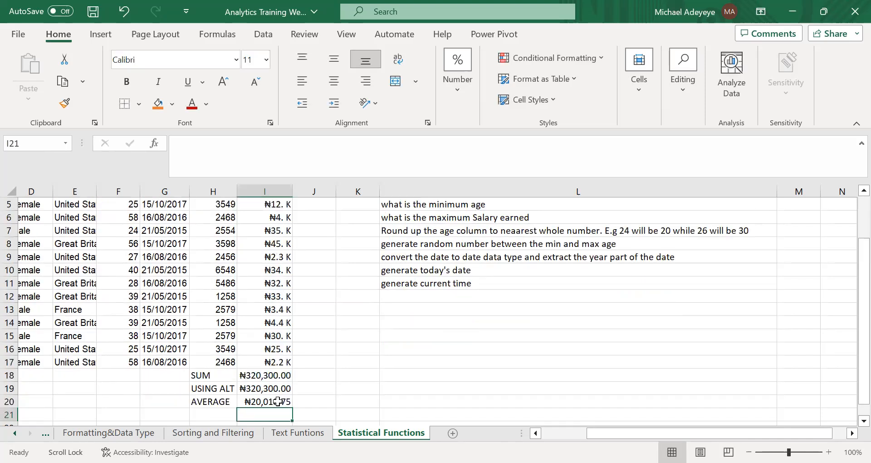
left_click(277, 401)
left_click(418, 333)
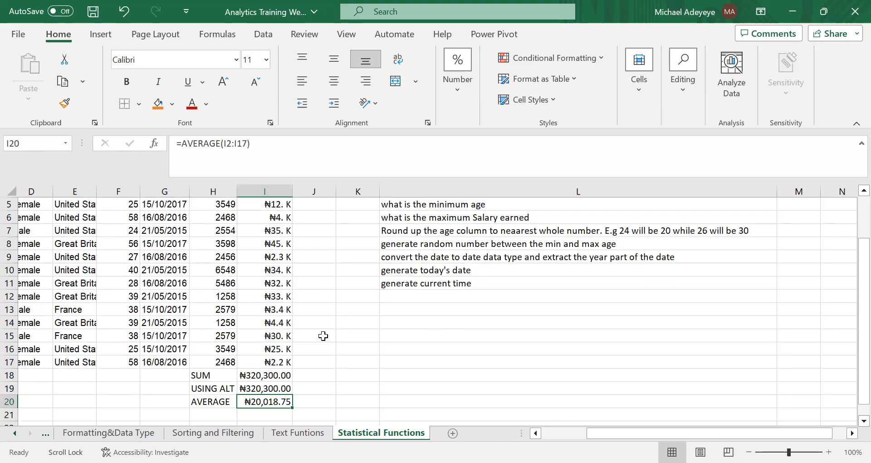
Enter the label MIN in H21, below the AVERAGE label, for the minimum age task.
scroll(479, 258, "up", 2)
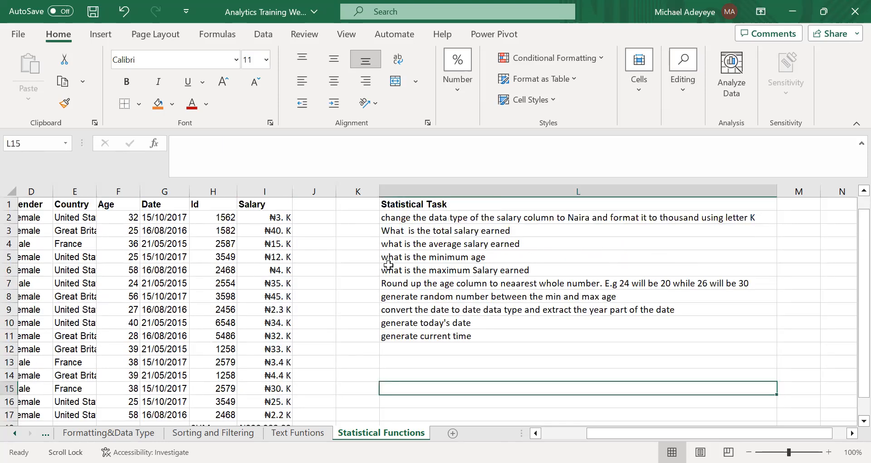
scroll(484, 296, "down", 5)
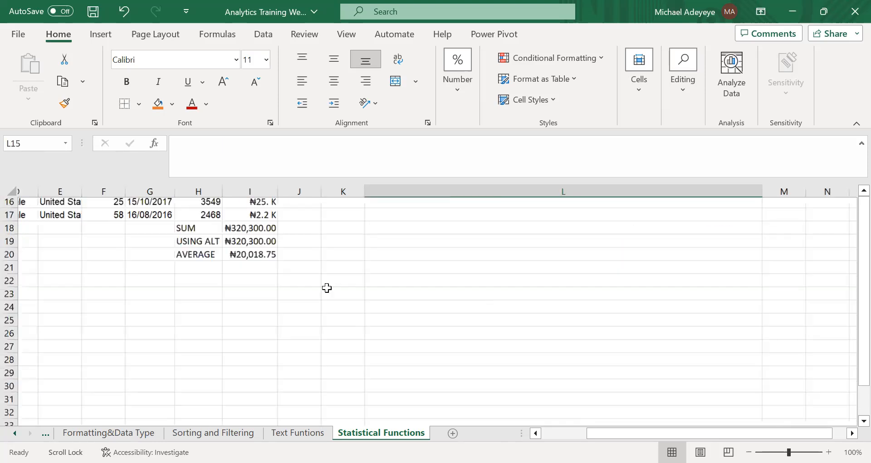
left_click(208, 259)
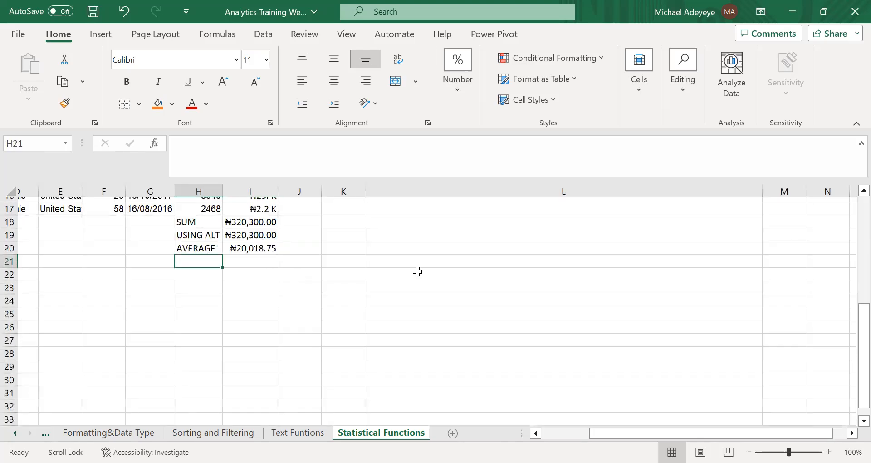
scroll(418, 272, "up", 5)
scroll(308, 302, "down", 3)
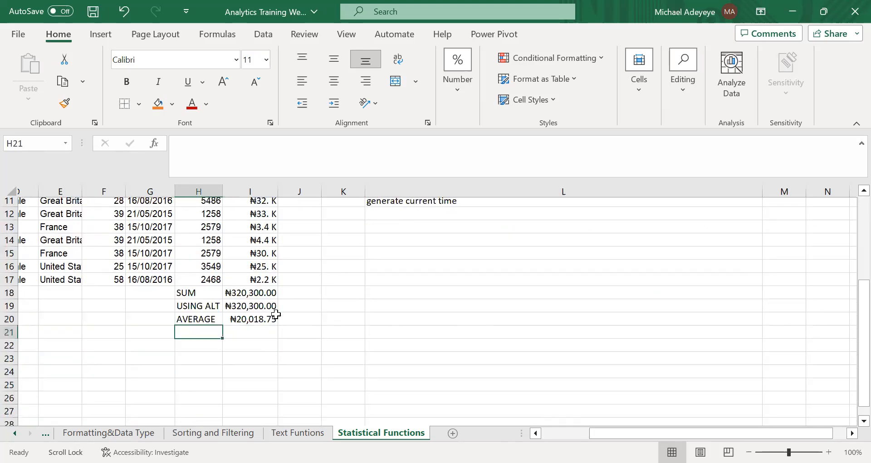
type("MIN")
left_click(246, 336)
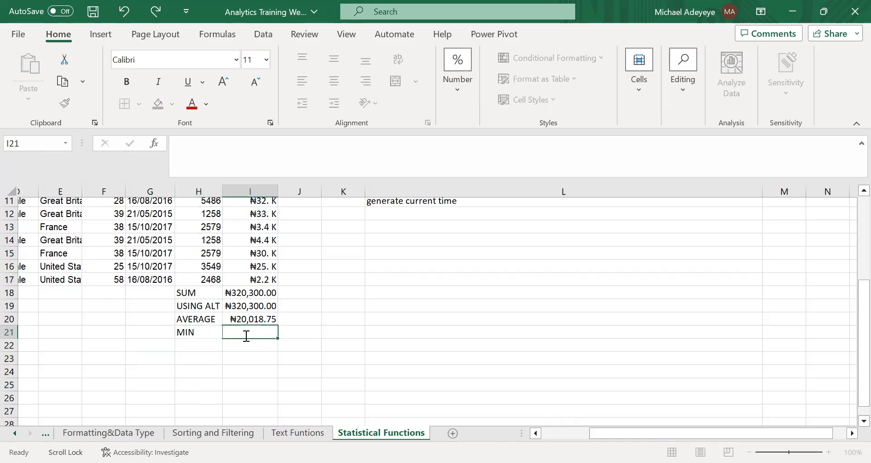
type("=MIN(")
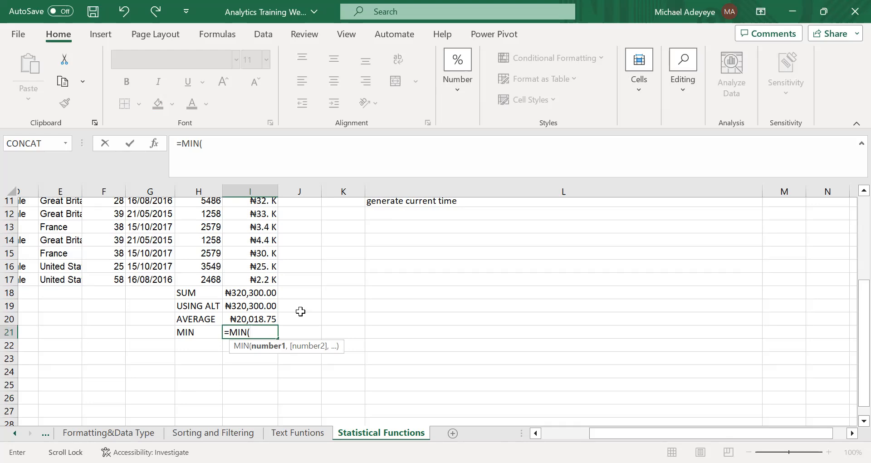
key("BackSpace")
key("BackSpace")
key("BackSpace")
key("BackSpace")
Try a SUM formula in I21 with the separate cells I14, I15 and I16 as comma-separated arguments, and erase those arguments.
type("SUM")
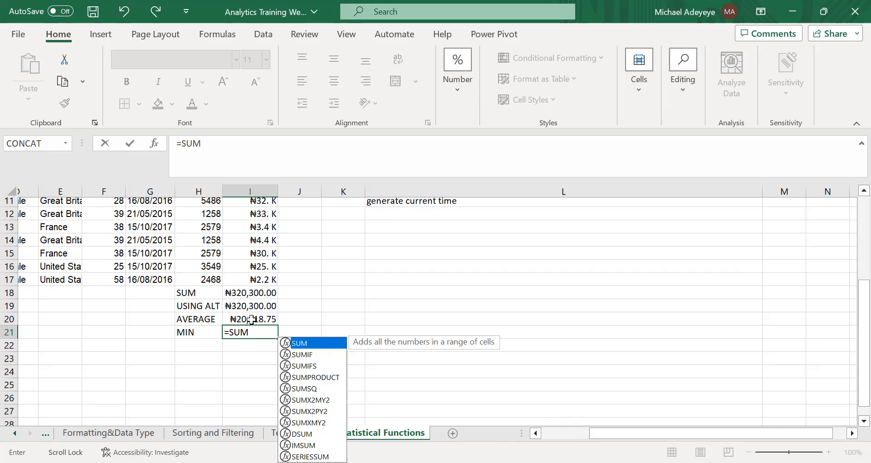
left_click(258, 333)
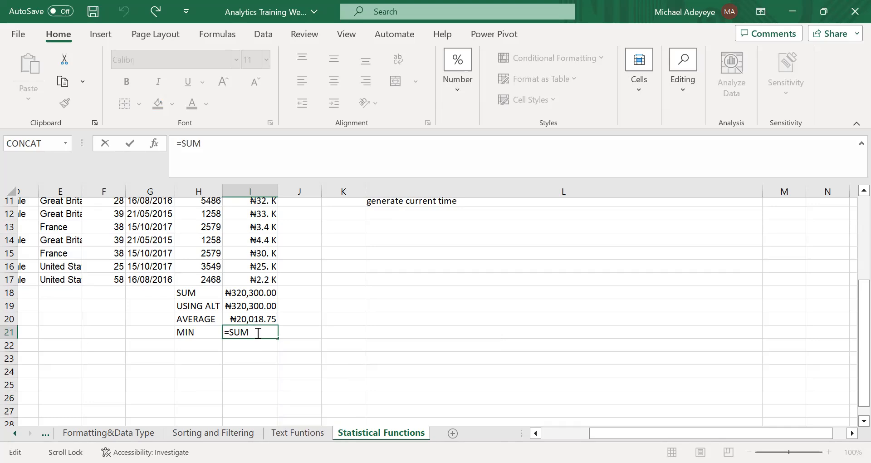
type("(")
left_click(258, 237)
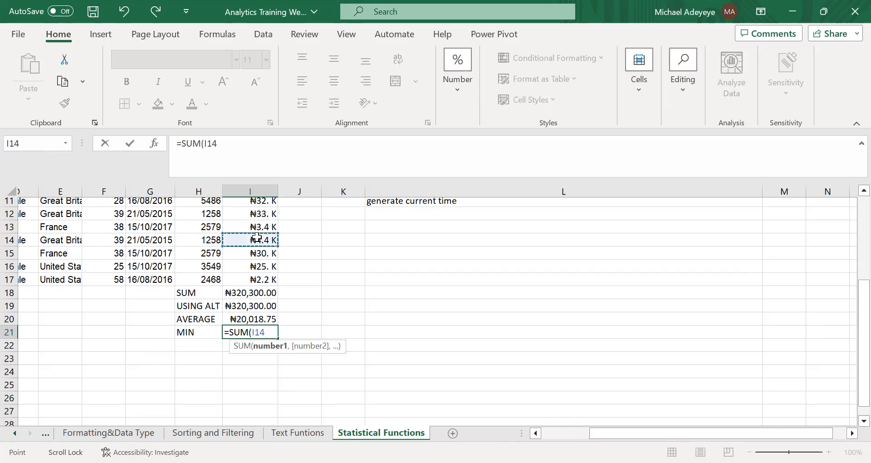
type(",")
left_click(264, 252)
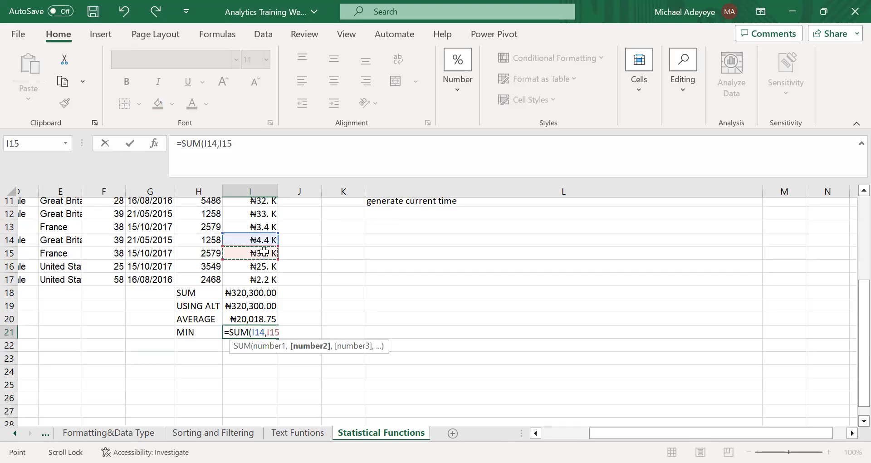
type(",")
left_click(270, 265)
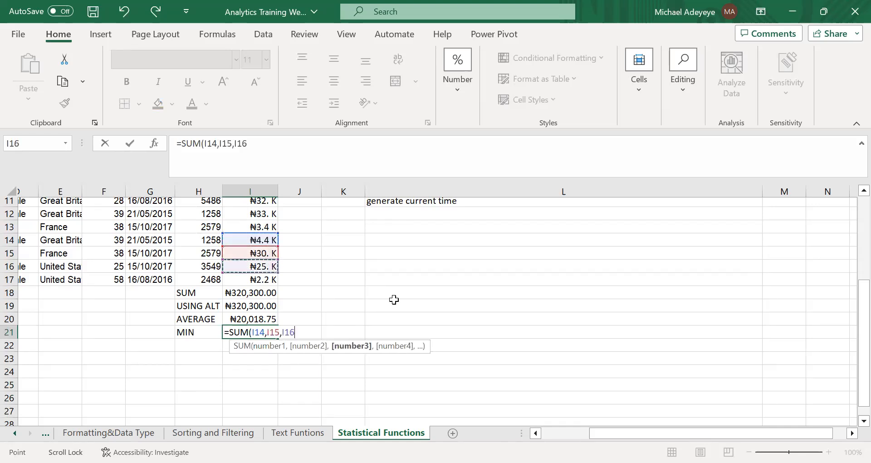
type(",")
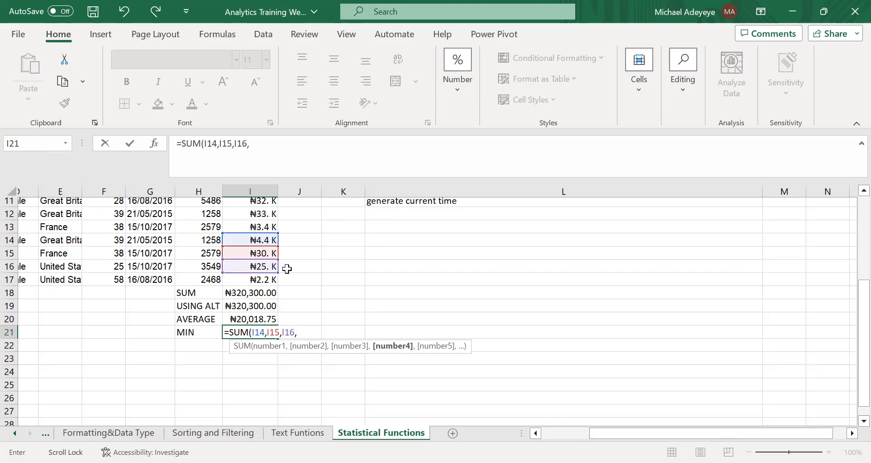
key("BackSpace")
key("BackSpace")
key("BackSpace")
key("BackSpace")
key("BackSpace")
key("BackSpace")
key("BackSpace")
key("BackSpace")
key("BackSpace")
key("BackSpace")
key("BackSpace")
key("BackSpace")
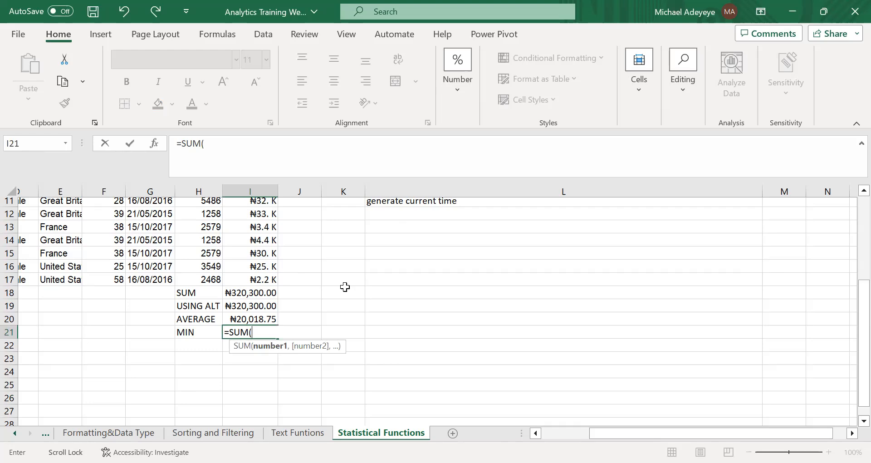
Replace the function name in I21 with MIN and try to pick the ages F2:F17 for it.
key("BackSpace")
key("BackSpace")
key("BackSpace")
key("BackSpace")
type("MIN")
scroll(363, 263, "up", 3)
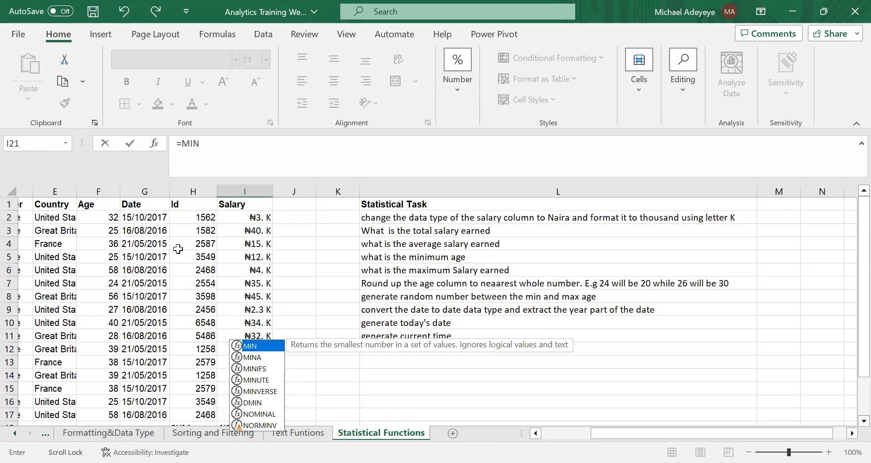
scroll(178, 249, "left", 2)
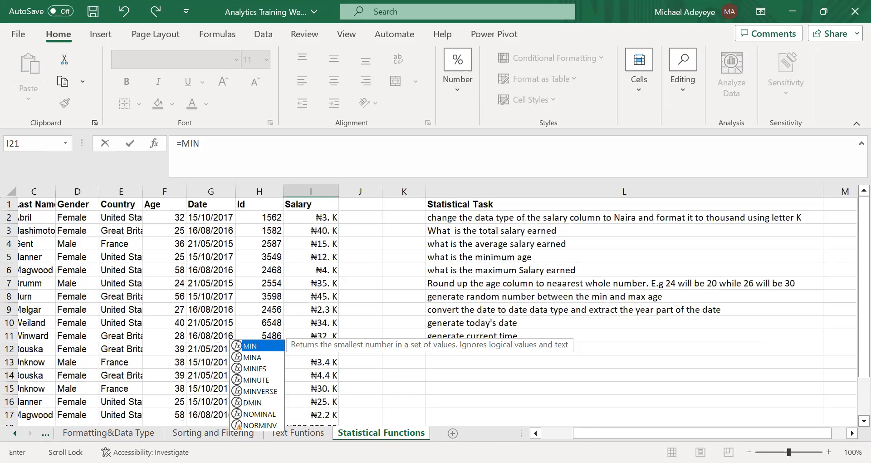
left_click_drag(172, 217, 170, 409)
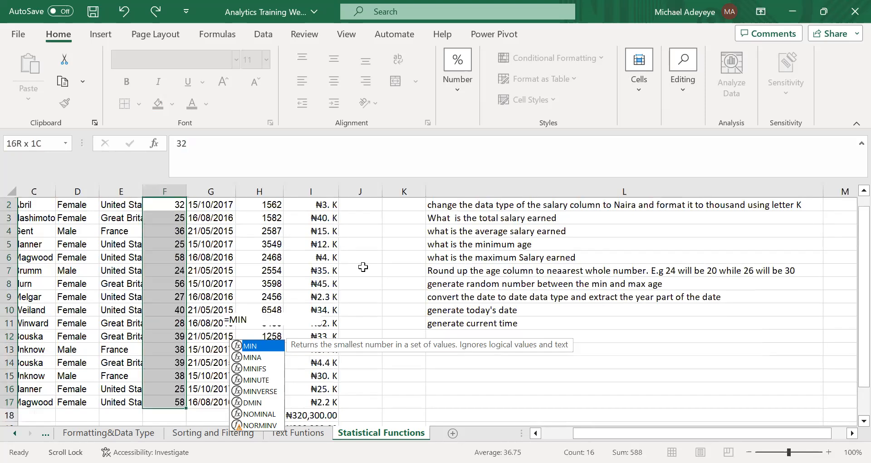
scroll(363, 267, "down", 2)
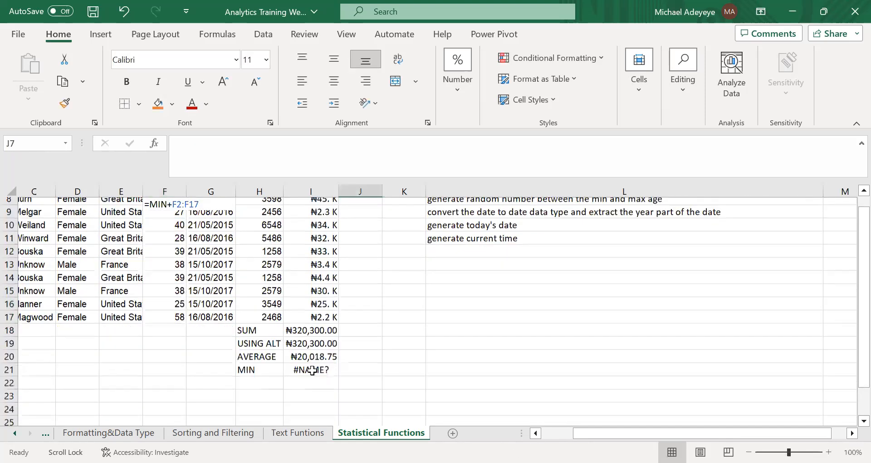
Cancel the edit in I21 and undo the stray entry in F2 of the Age column.
left_click(327, 370)
double_click(327, 369)
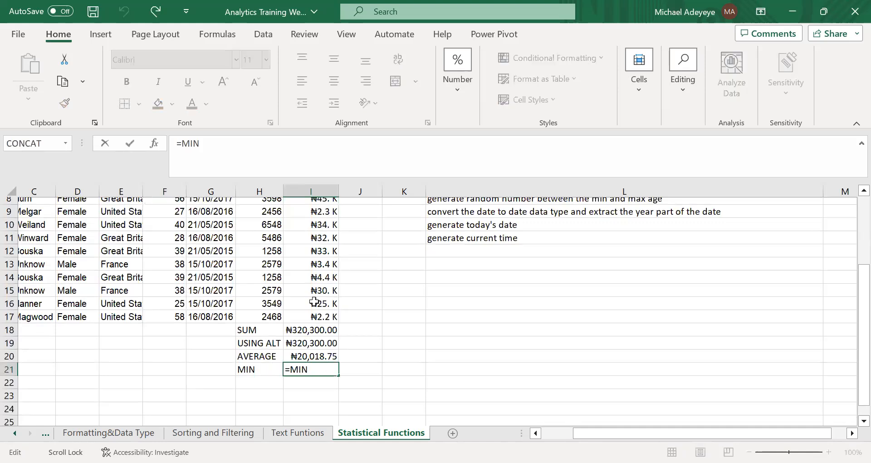
type("(")
scroll(195, 252, "up", 3)
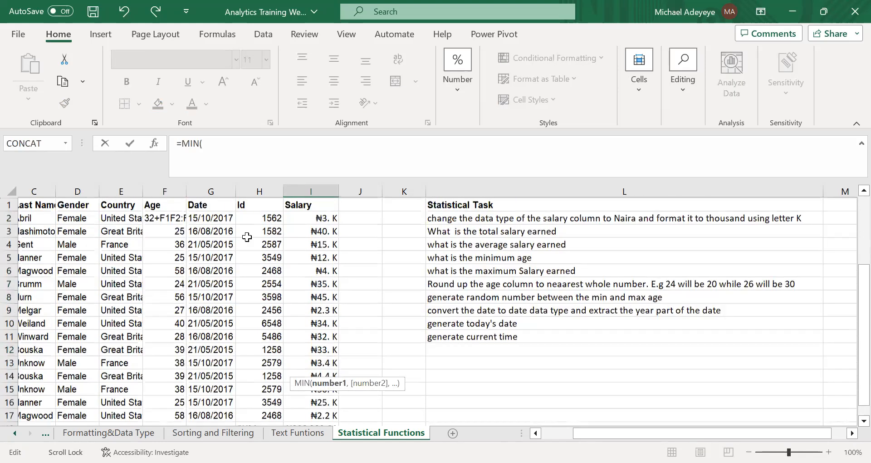
key("Escape")
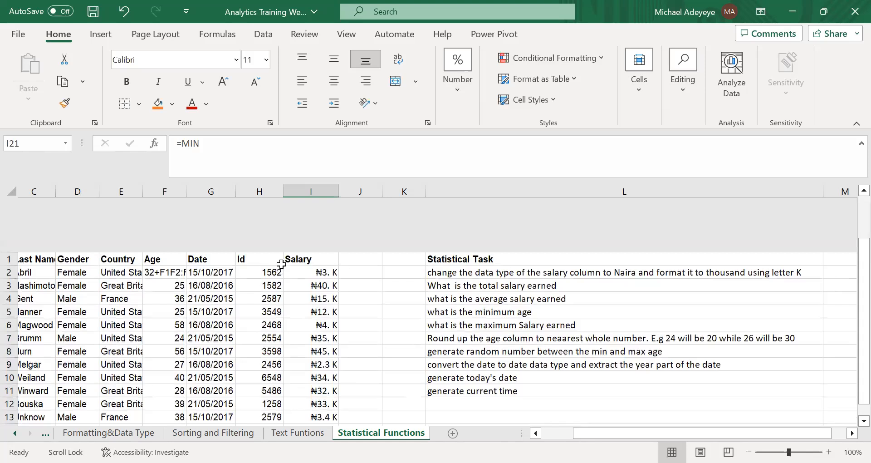
left_click(282, 263)
key("ctrl+z")
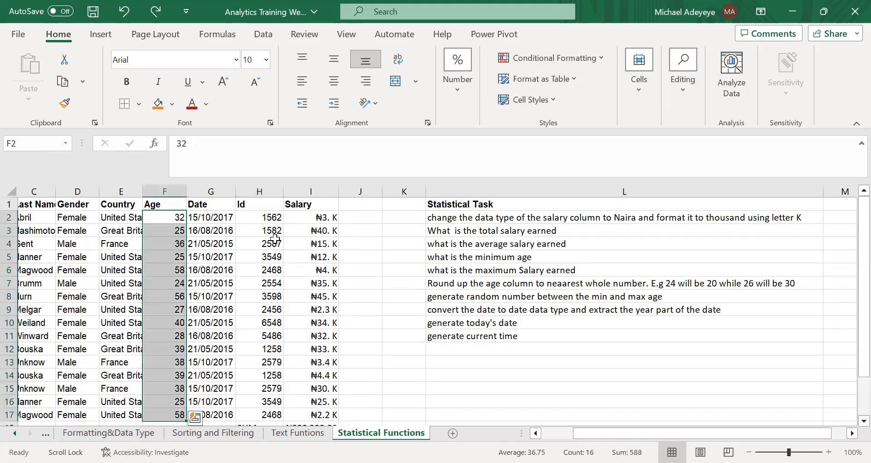
Complete the minimum age formula in I21 as =MIN(F2:F17).
scroll(323, 326, "down", 4)
double_click(326, 326)
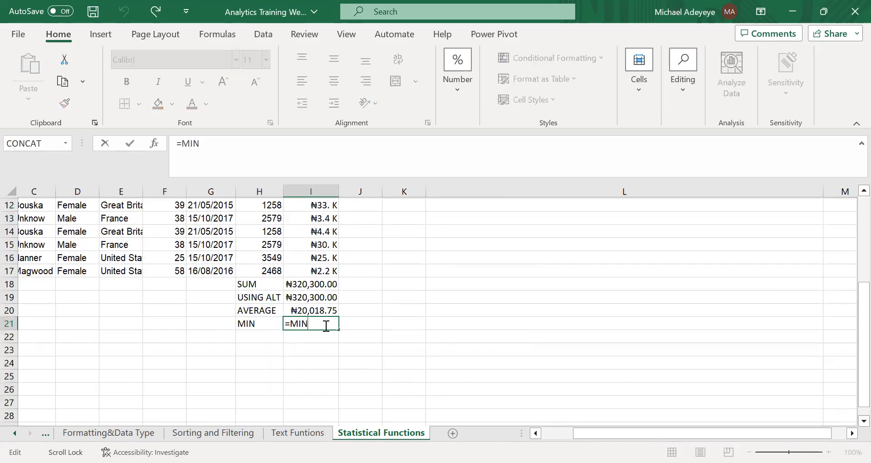
type("(")
scroll(200, 263, "up", 4)
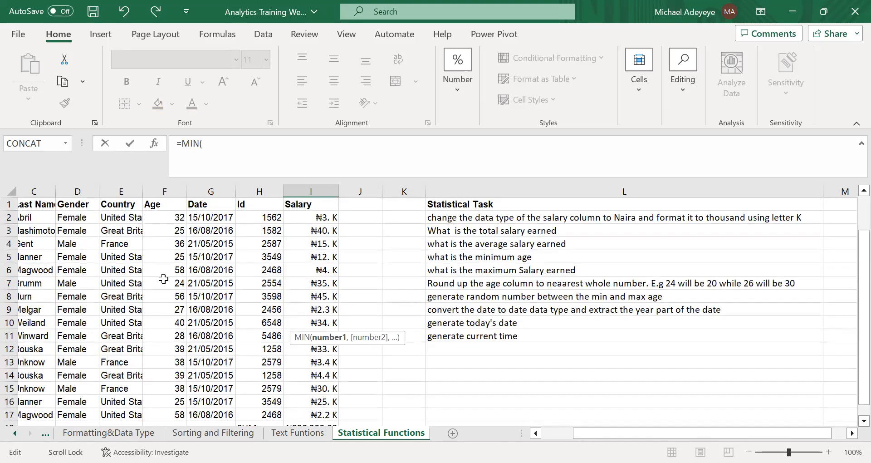
left_click(164, 217)
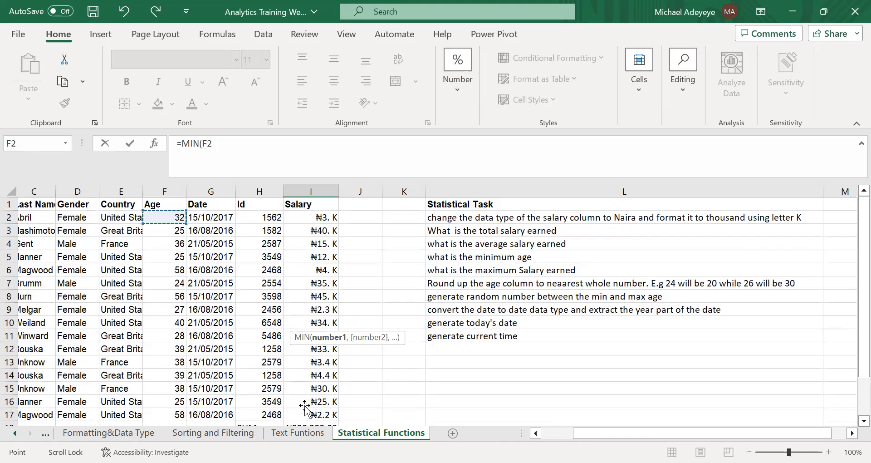
key("Return")
key("Up")
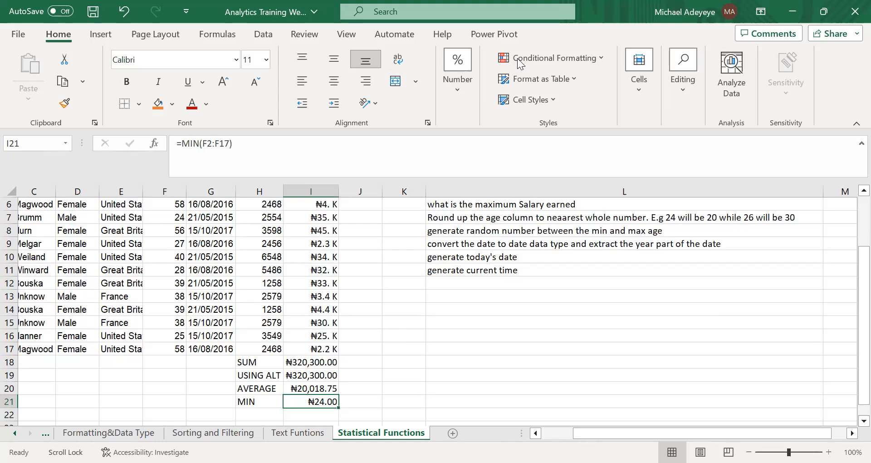
Change the number format of the minimum age in I21 to General.
left_click(456, 102)
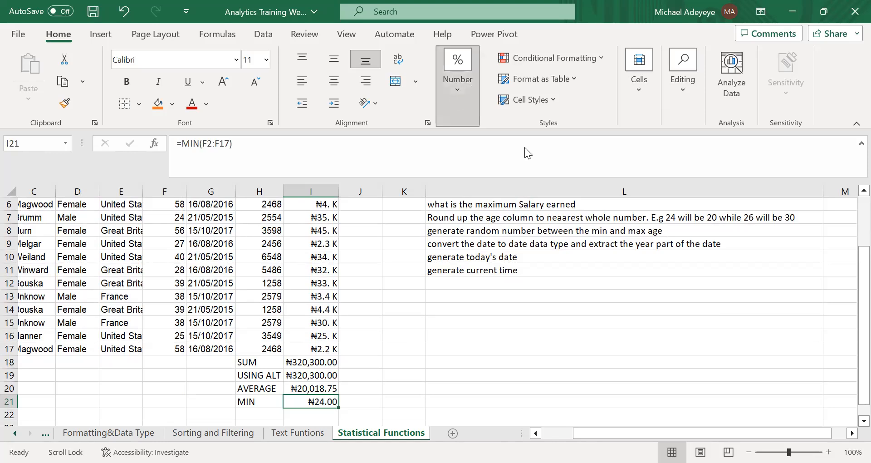
left_click(525, 143)
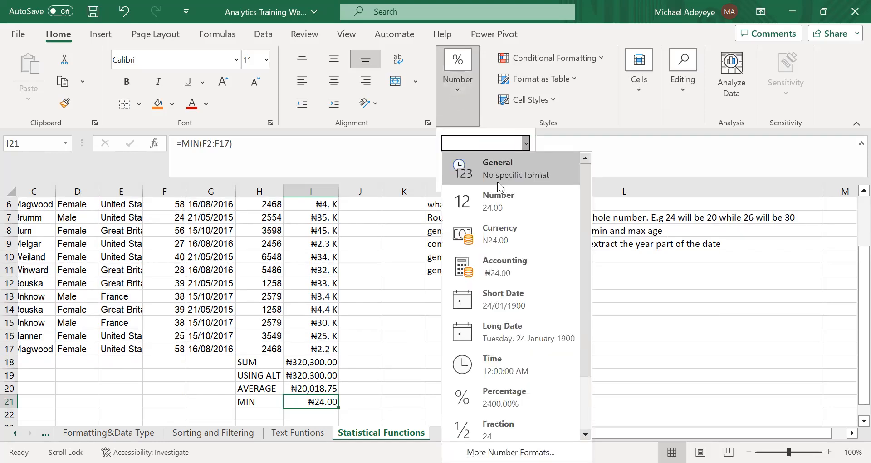
left_click(497, 181)
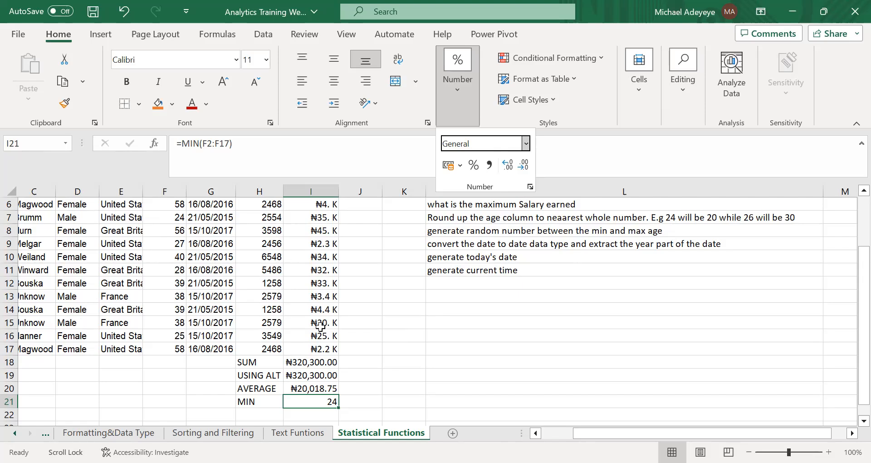
Check which cells the minimum age formula in I21 refers to, and leave it as it is.
scroll(320, 326, "down", 2)
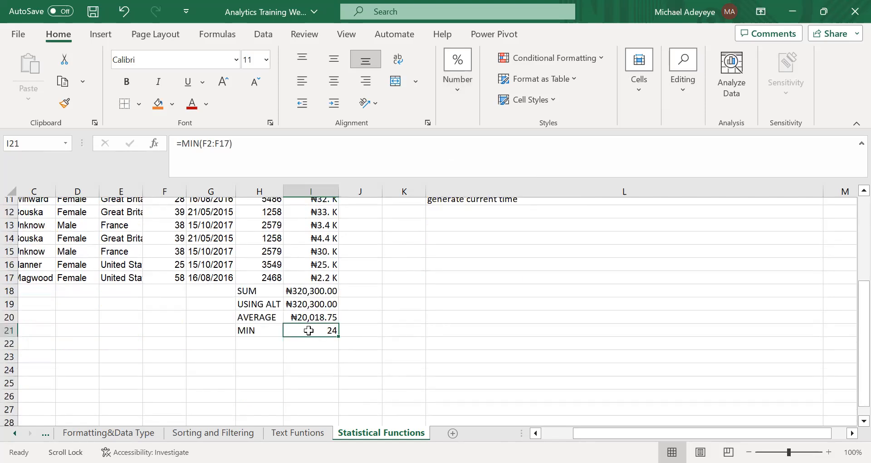
double_click(315, 331)
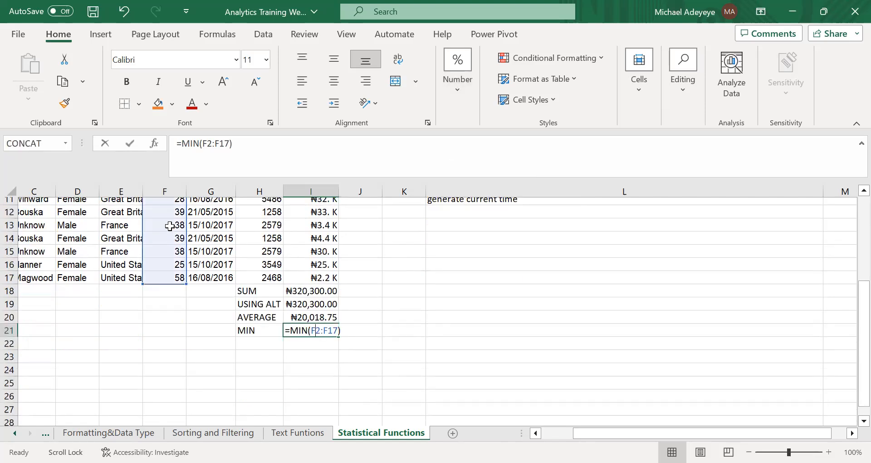
scroll(175, 226, "up", 3)
scroll(244, 340, "down", 4)
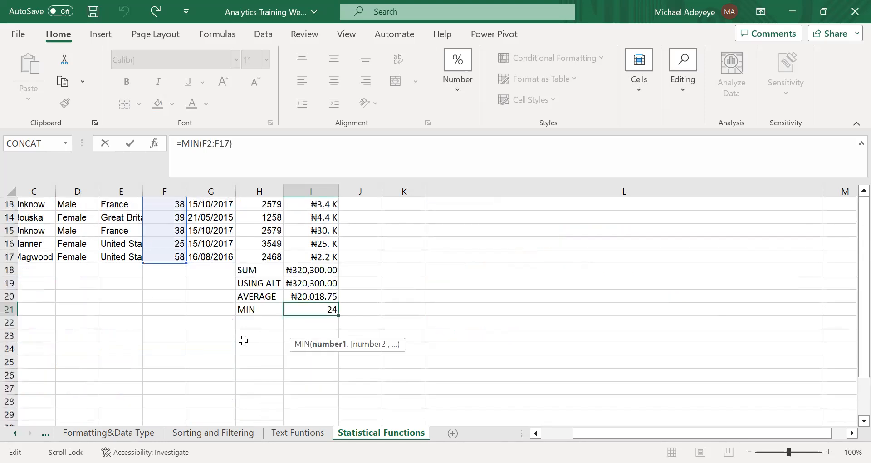
left_click(419, 286)
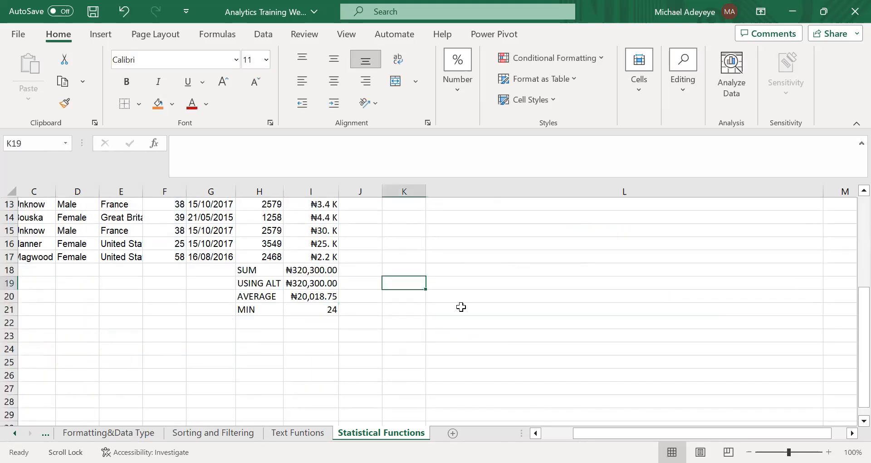
Label cell H22, below MIN, as MAX SAL for the maximum salary task.
left_click(460, 307)
scroll(461, 307, "up", 4)
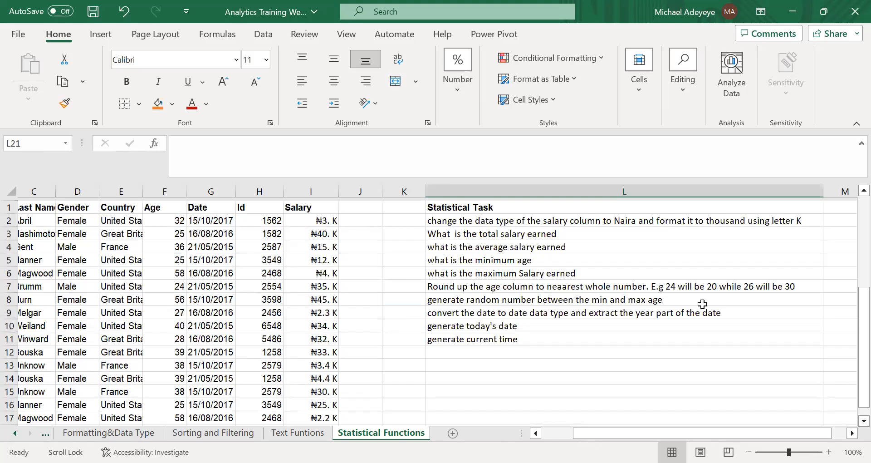
scroll(267, 300, "down", 5)
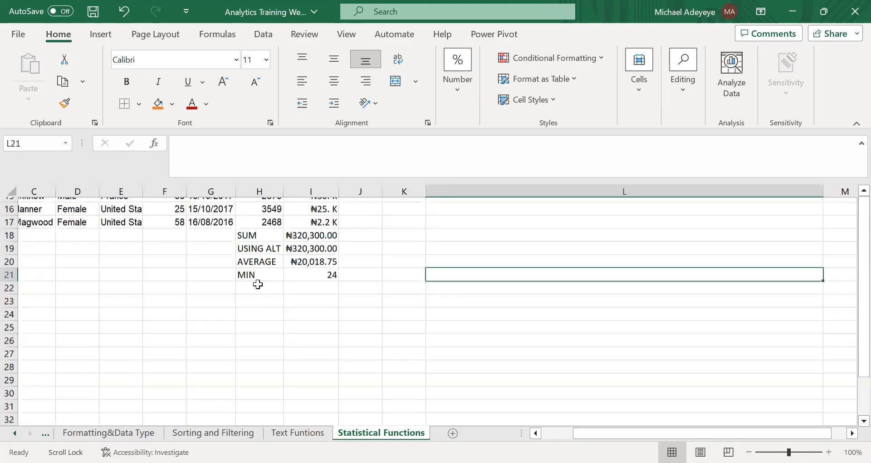
left_click(258, 284)
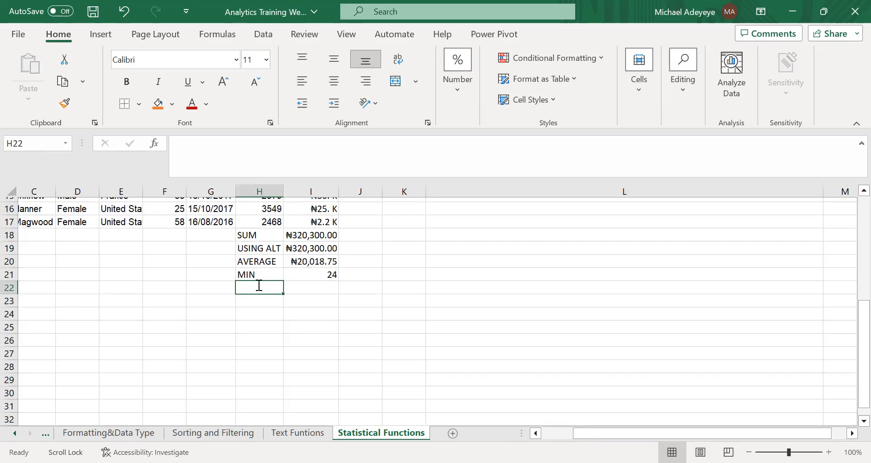
type("MAX SA")
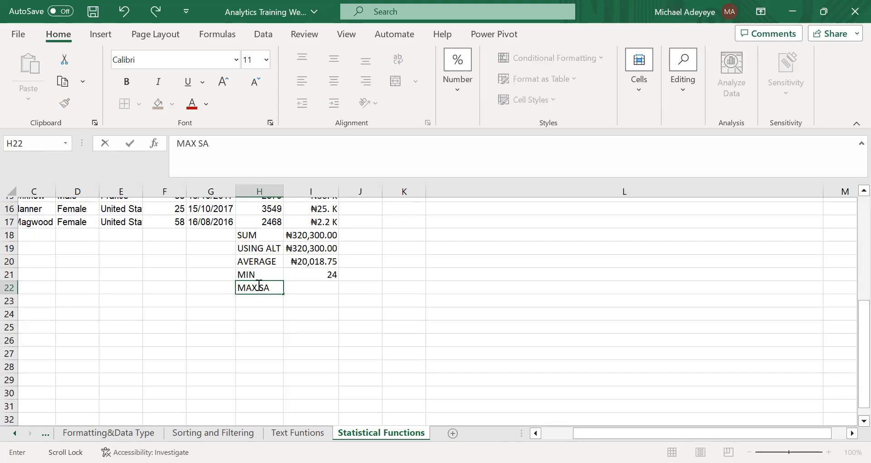
type("L")
key("Return")
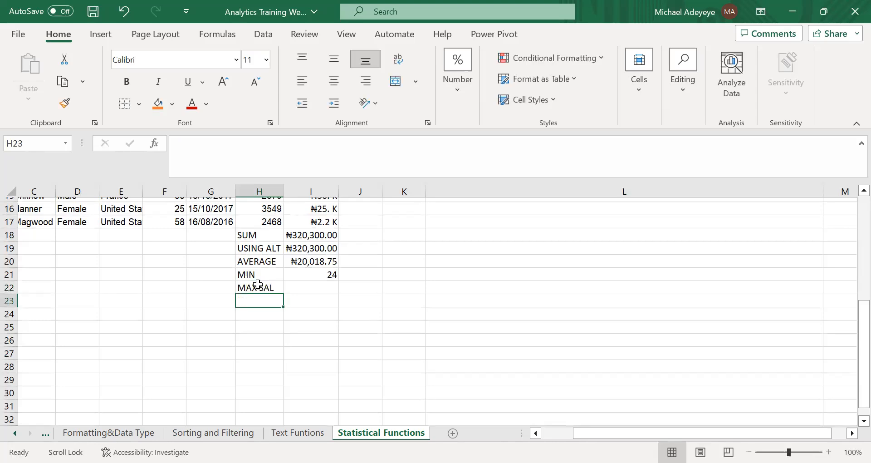
Calculate the maximum salary in I22 with the formula =MAX(I2:I17).
left_click(301, 292)
type("=")
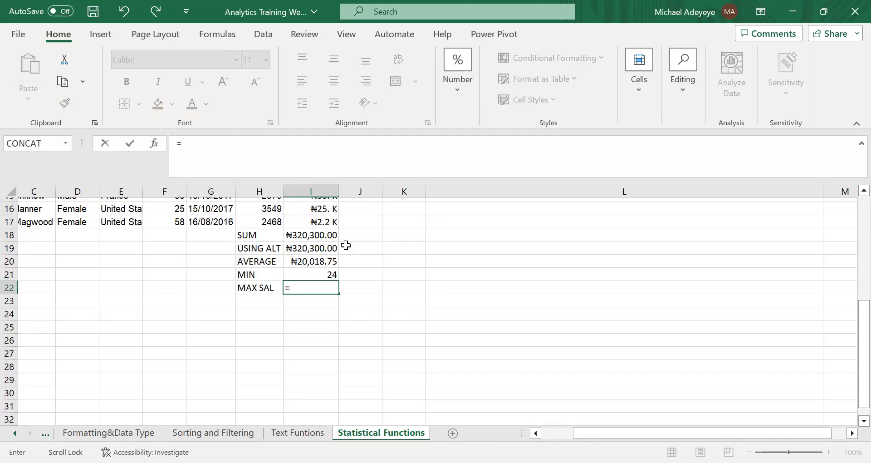
type("MAX(")
scroll(318, 218, "up", 5)
left_click_drag(317, 218, 309, 348)
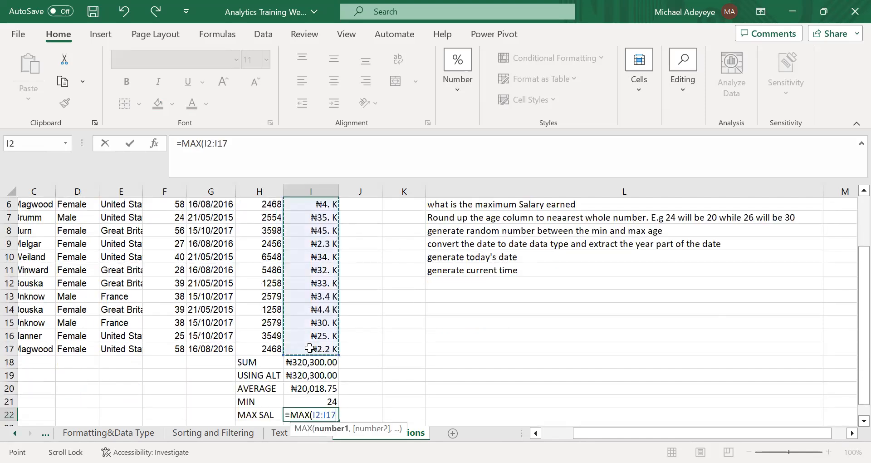
key("Return")
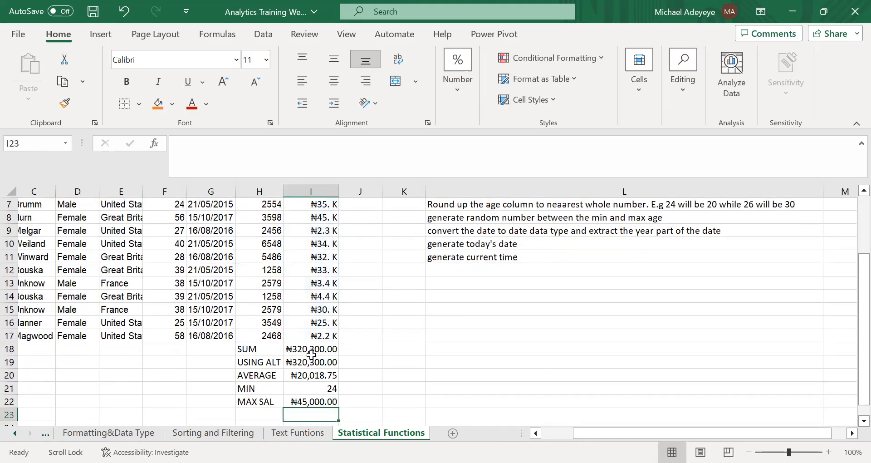
left_click(311, 402)
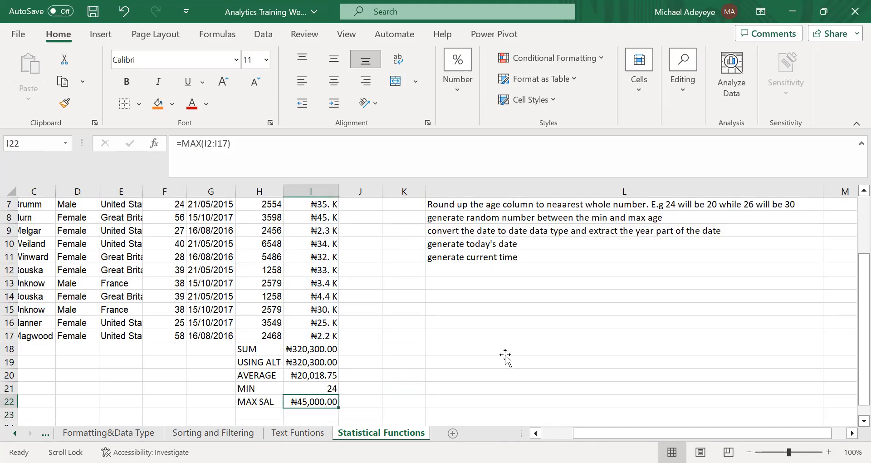
Add the heading ROUNDUP in J1, next to the Salary column.
scroll(505, 357, "up", 2)
left_click(461, 295)
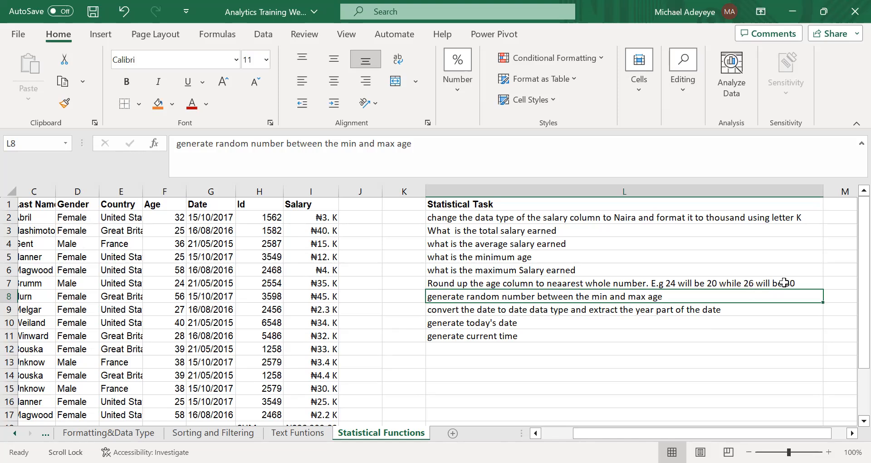
left_click(361, 207)
type("ROUNDUP")
key("Return")
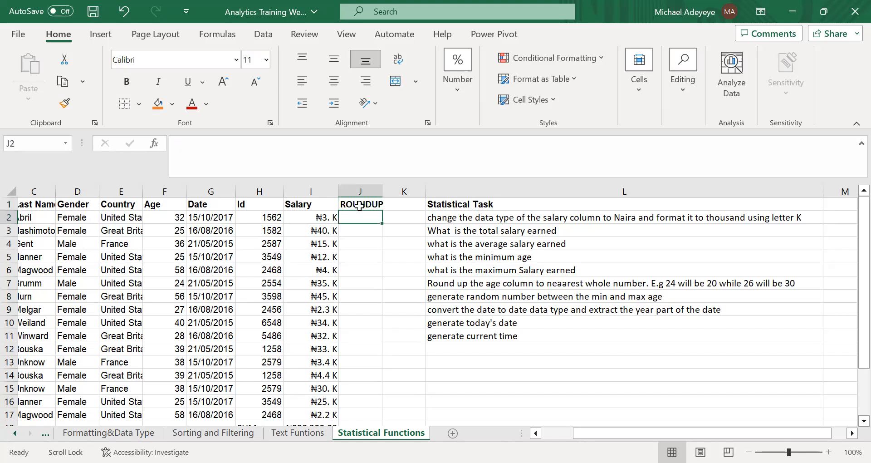
Enter the formula =ROUNDUP(F2,0) in J2 to round up the first age.
type("=")
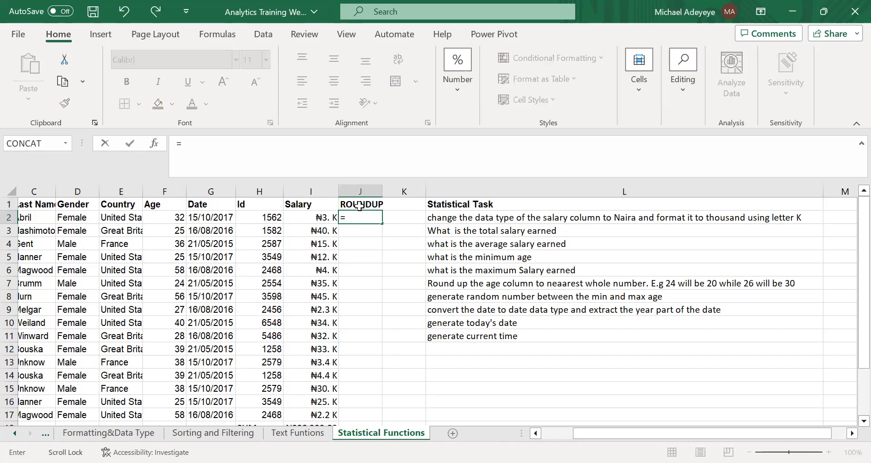
type("ROUND")
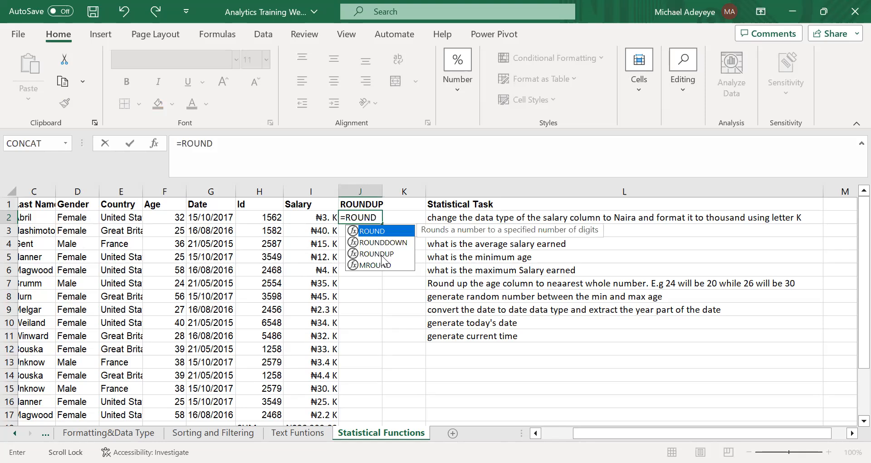
double_click(381, 253)
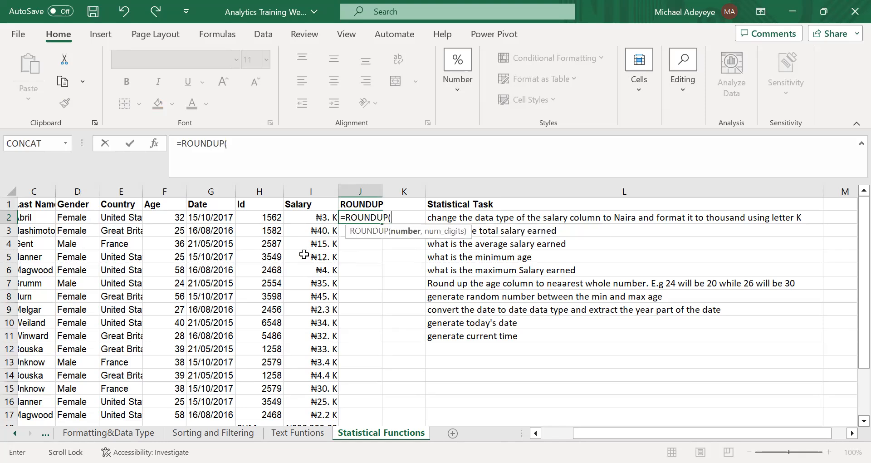
scroll(304, 255, "left", 2)
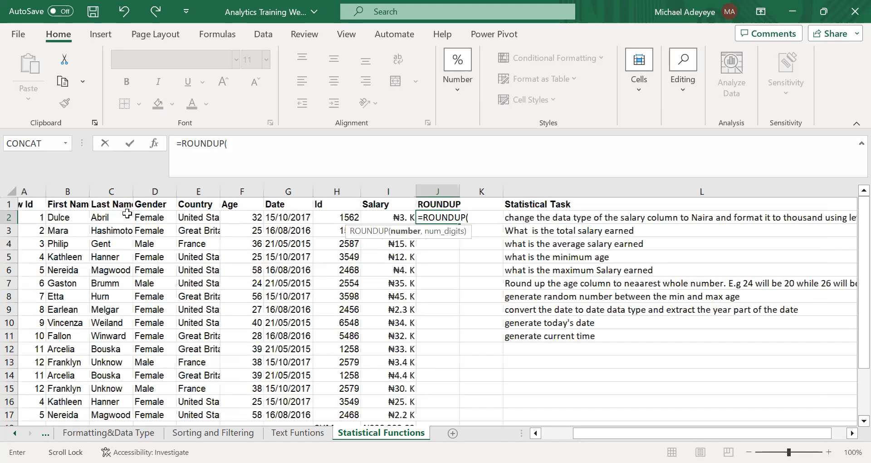
left_click(243, 218)
type(")")
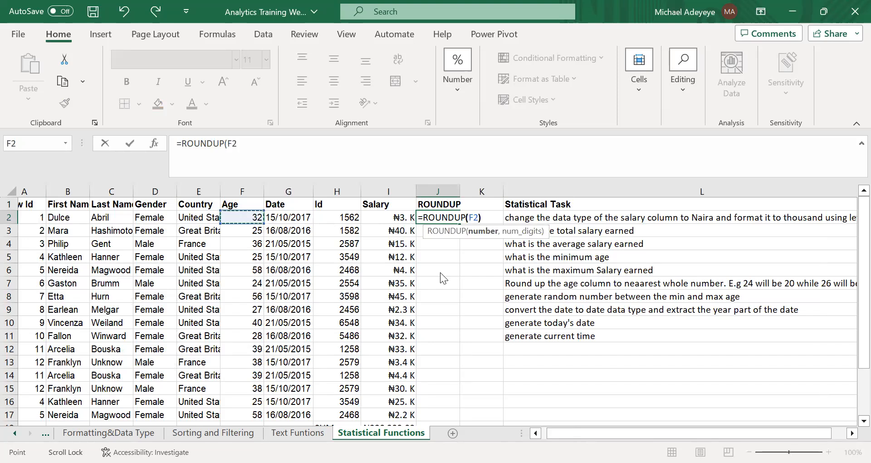
key("Return")
key("Return")
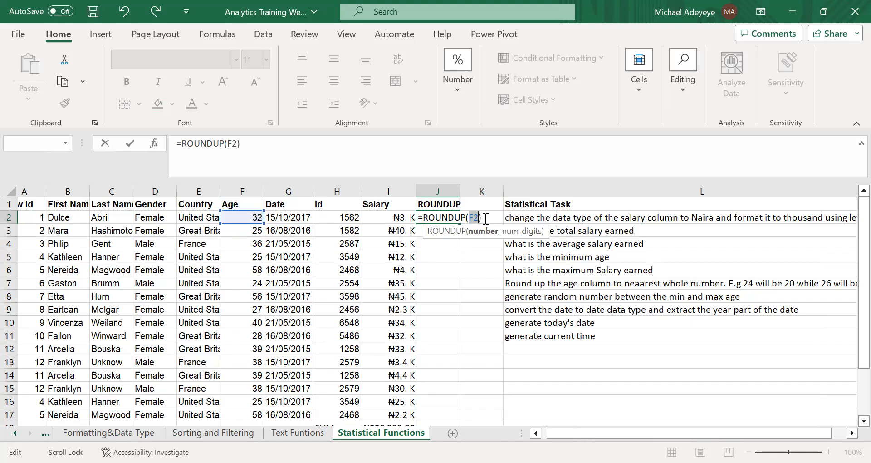
left_click(485, 218)
key("BackSpace")
type(",0")
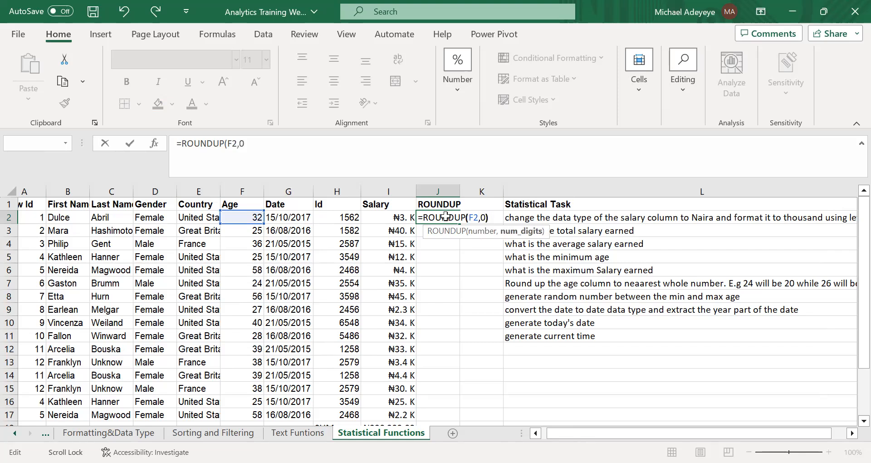
key("Return")
Fill the rounding formula from J2 down the ROUNDUP column.
left_click(459, 222)
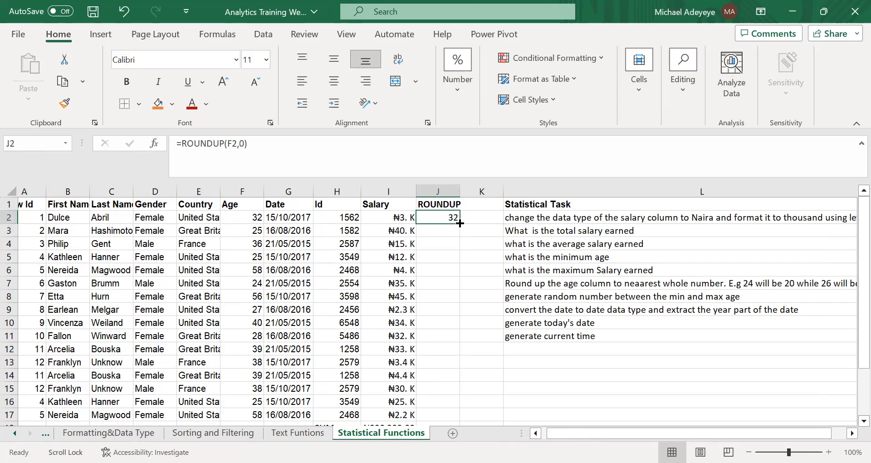
double_click(460, 223)
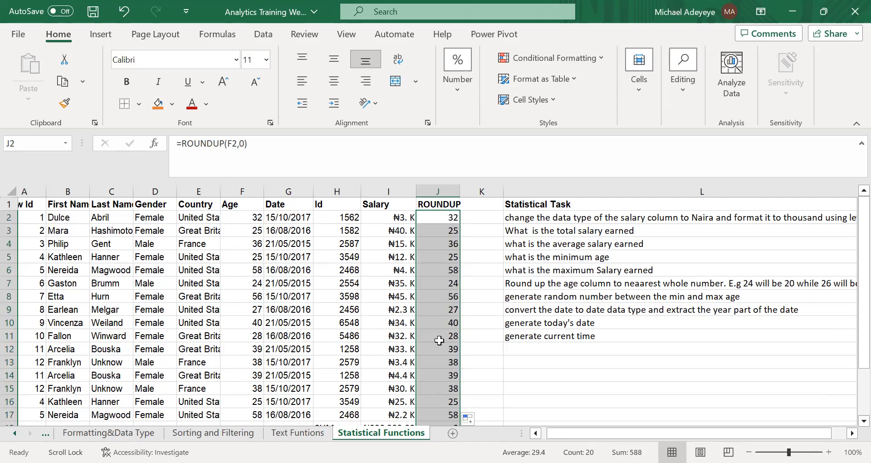
scroll(439, 340, "down", 1)
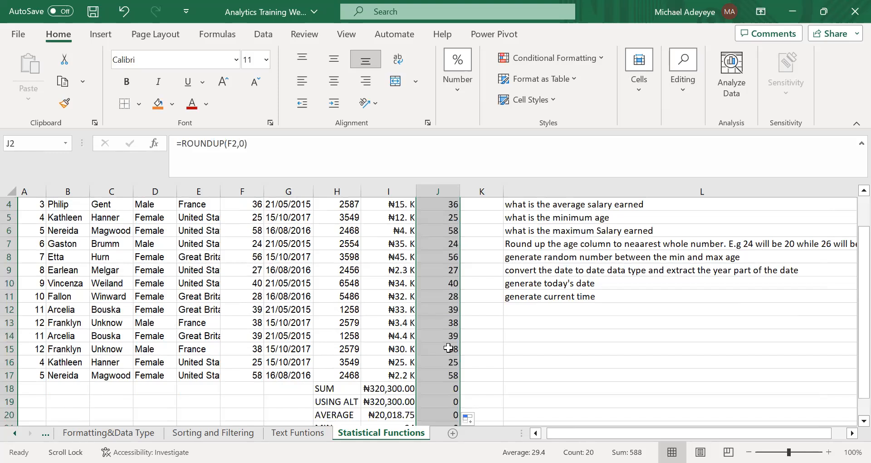
scroll(439, 211, "up", 1)
Change the number of digits in J2's formula to 1, giving =ROUNDUP(F2,1), and fill it down the ROUNDUP column.
left_click(438, 216)
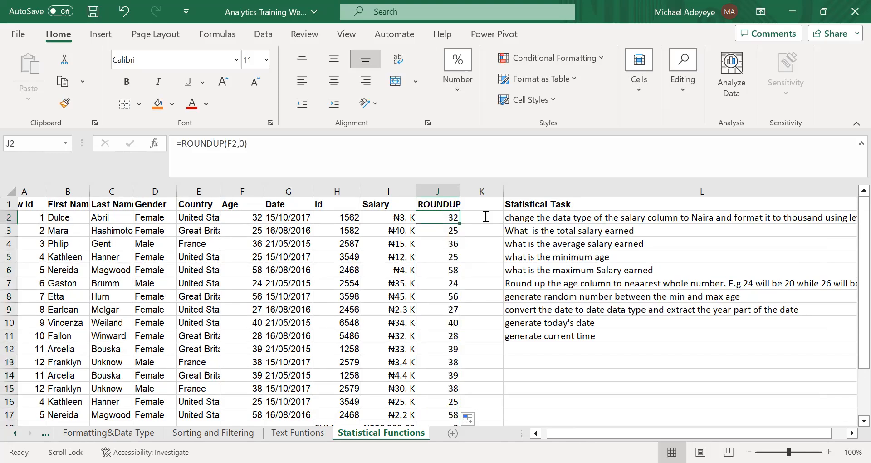
key("F2")
key("BackSpace")
type("1")
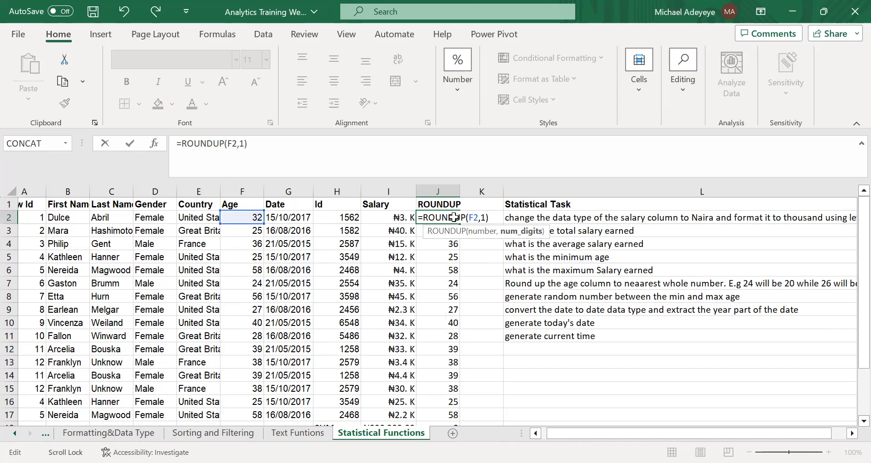
key("ctrl+Return")
double_click(460, 222)
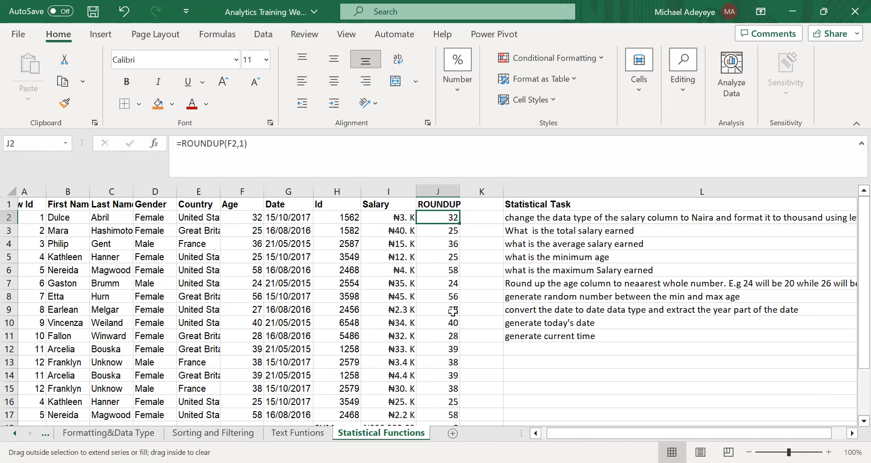
left_click_drag(459, 223, 453, 311)
left_click(439, 219)
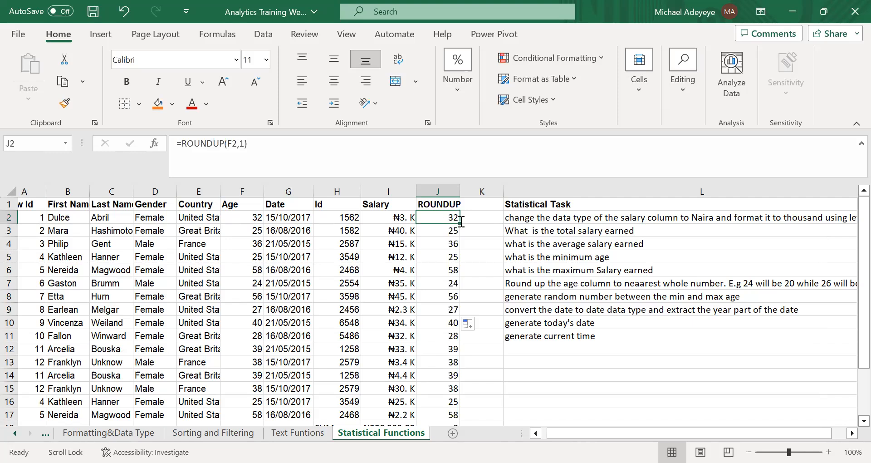
Set the number of digits in J2's formula to 0, giving =ROUNDUP(F2,0), and refill the ROUNDUP column with it.
double_click(461, 221)
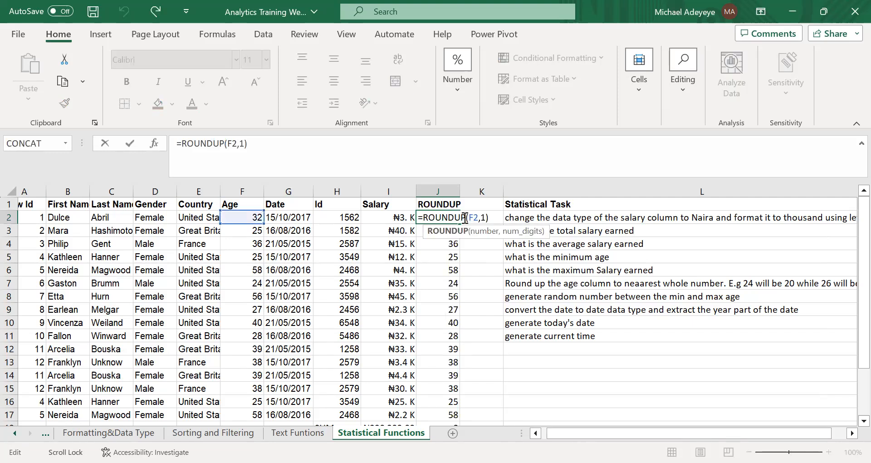
key("alt+Tab")
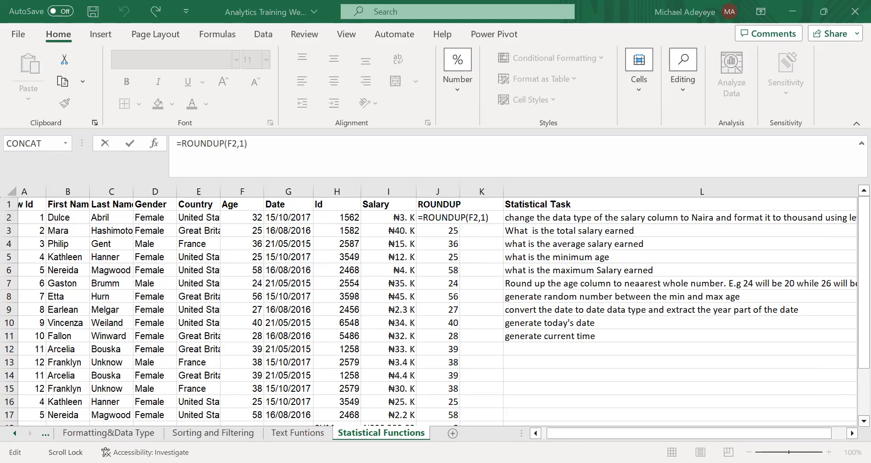
left_click(483, 218)
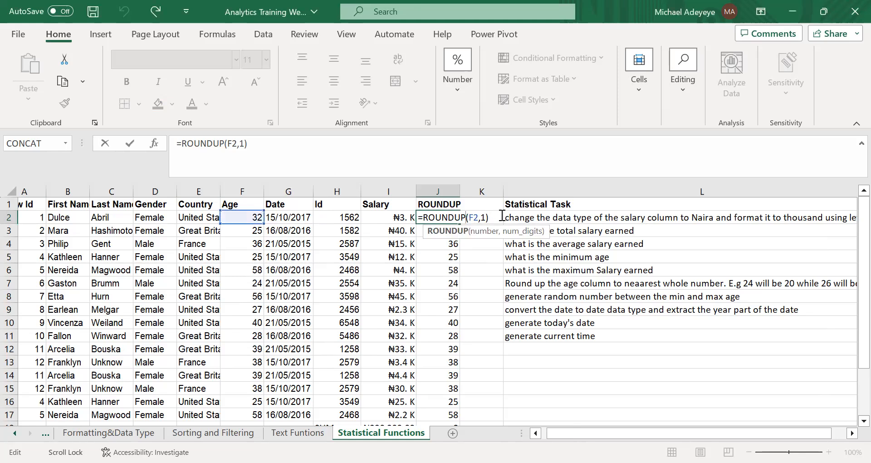
left_click(483, 219)
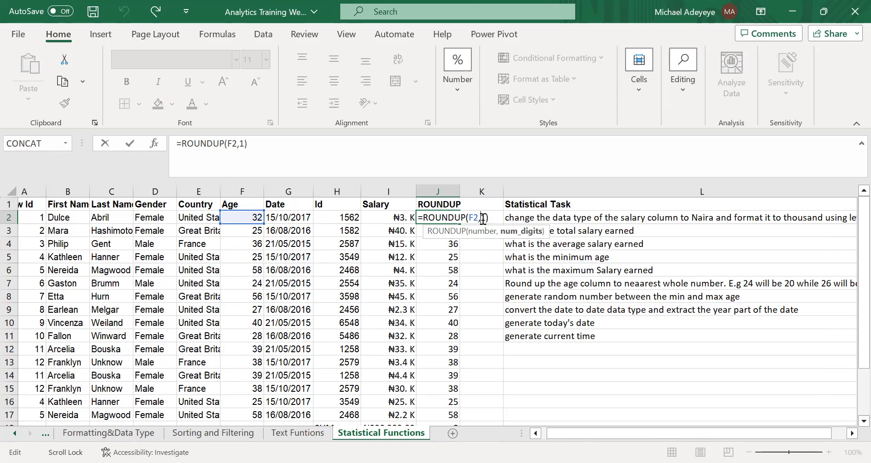
key("BackSpace")
type("0")
key("Return")
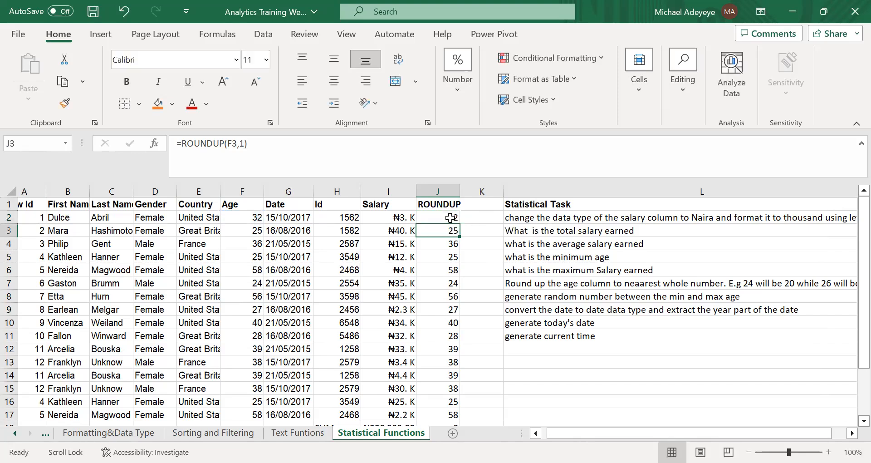
left_click(451, 218)
double_click(459, 224)
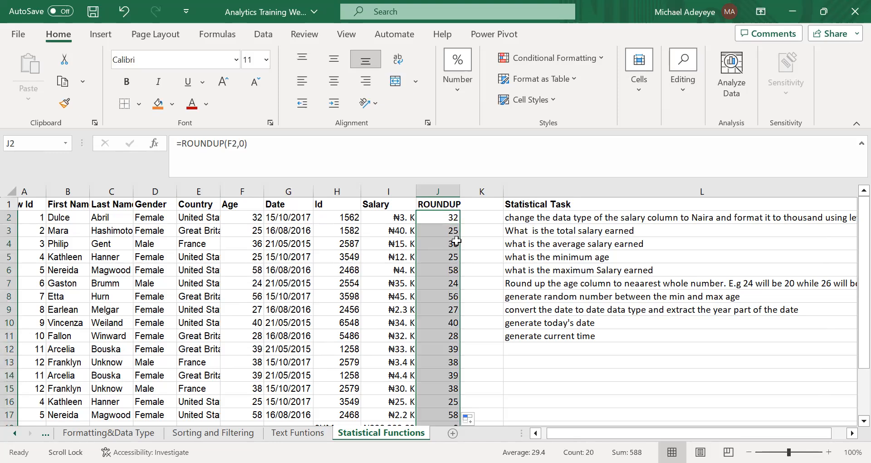
Delete the surplus ROUNDUP formulas in J18:J21, beside the summary rows.
scroll(454, 306, "down", 4)
scroll(454, 299, "up", 1)
left_click(453, 308)
left_click_drag(449, 308, 451, 346)
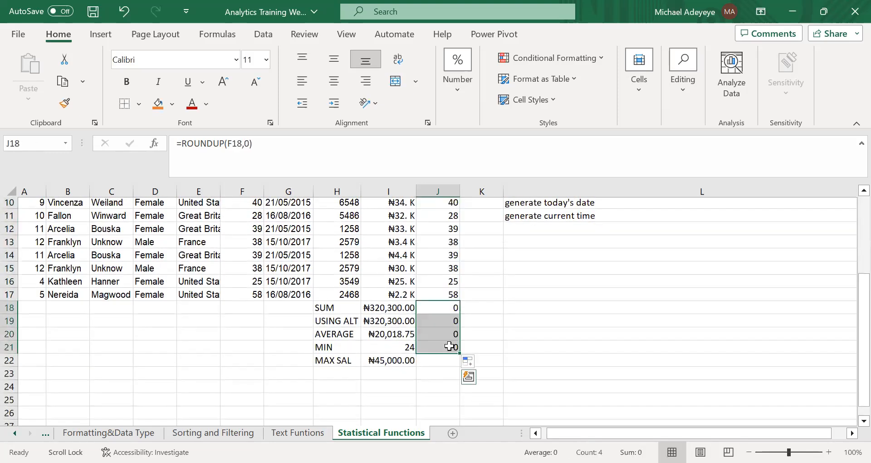
key("Delete")
scroll(477, 240, "up", 3)
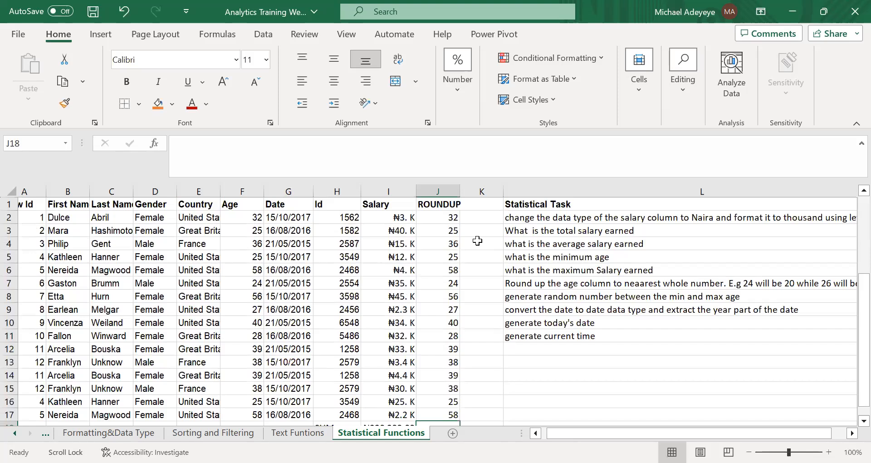
Add the heading RANDOM in K1, next to the ROUNDUP column.
left_click(454, 218)
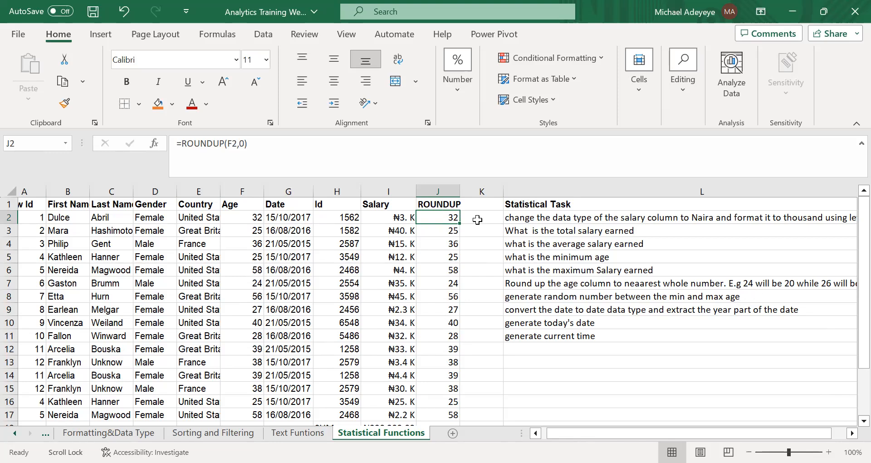
left_click(472, 205)
type("RANDOM")
key("Return")
Insert a blank column between the RANDOM column and the Statistical Task column.
left_click(502, 195)
left_click(523, 189)
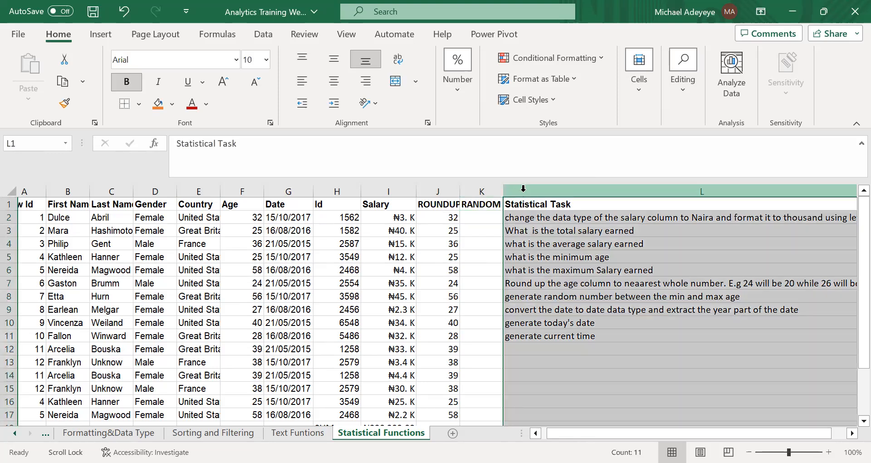
right_click(558, 234)
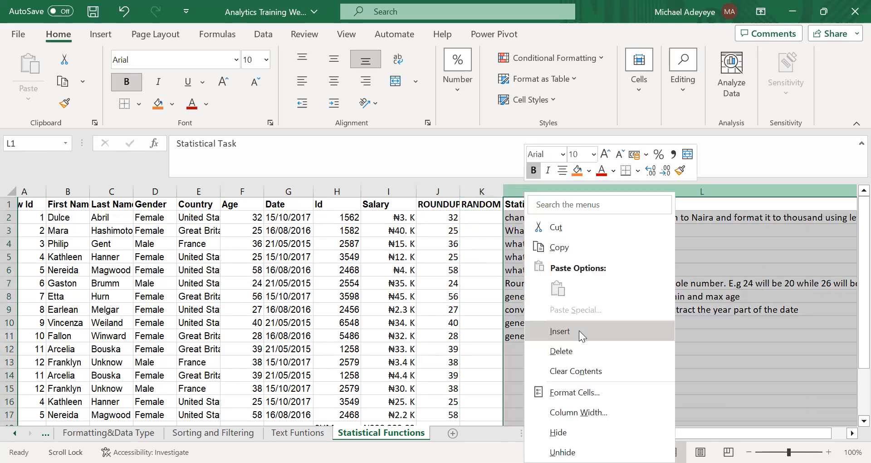
left_click(578, 330)
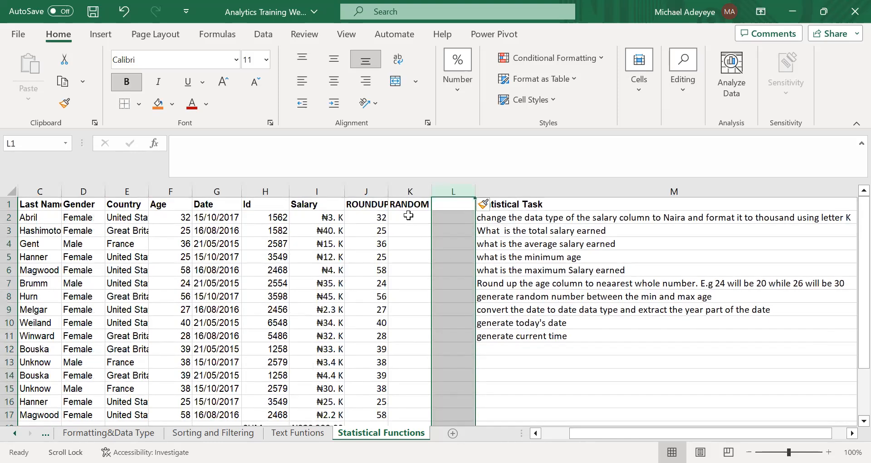
Enter the formula =RANDBETWEEN(24,58) in K2 under the RANDOM heading.
left_click(409, 215)
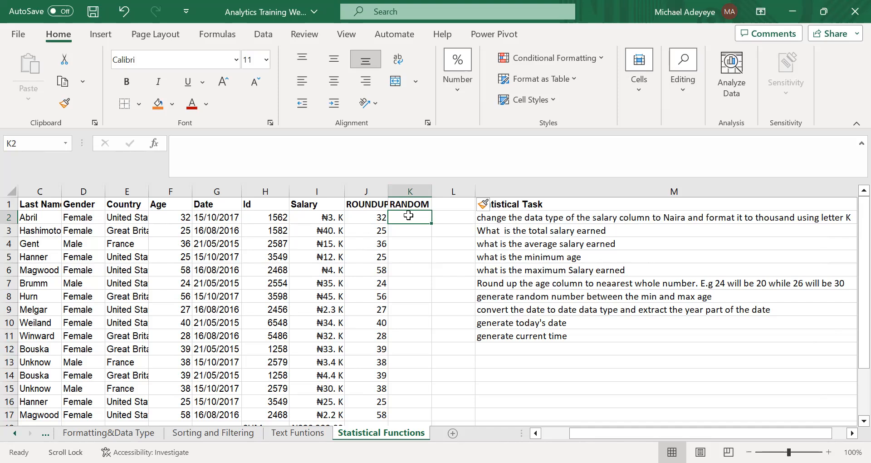
type("=")
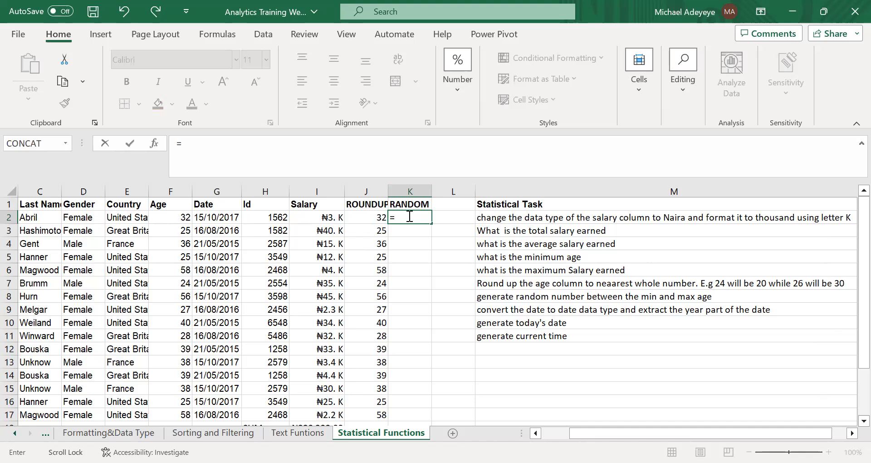
type("RAND")
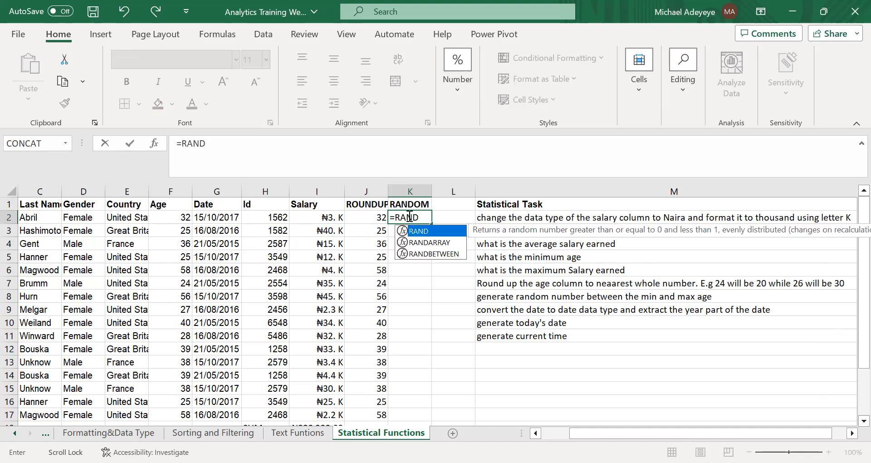
double_click(429, 255)
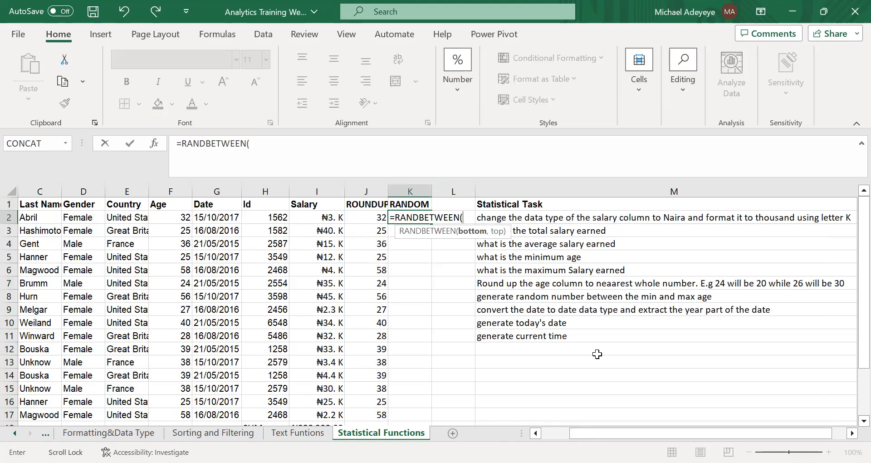
type("24,58)")
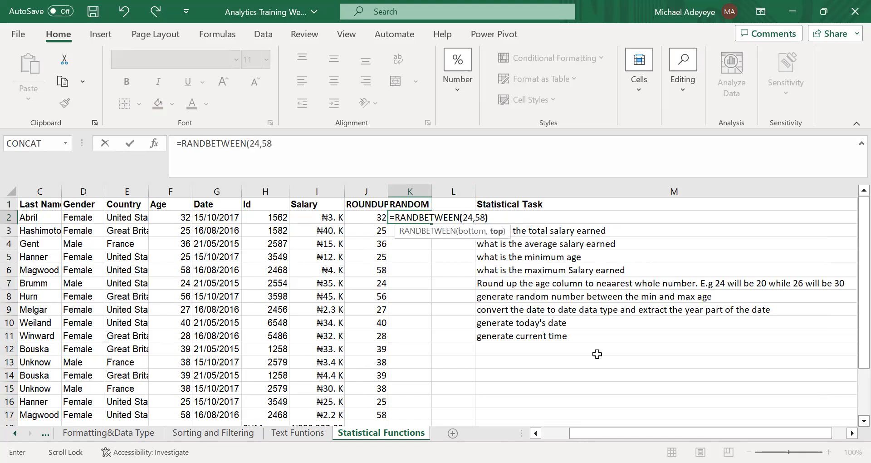
key("Return")
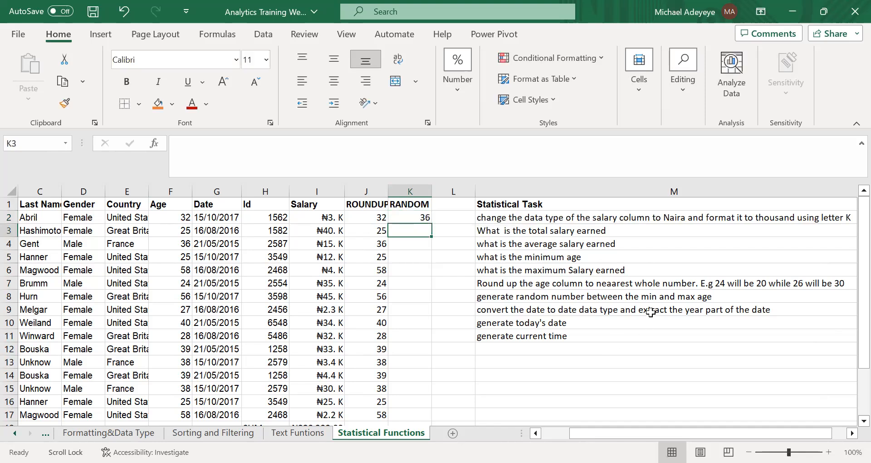
Fill K2's RANDBETWEEN formula down the RANDOM column to K16.
left_click(410, 218)
left_click_drag(431, 223, 430, 335)
scroll(430, 336, "down", 3)
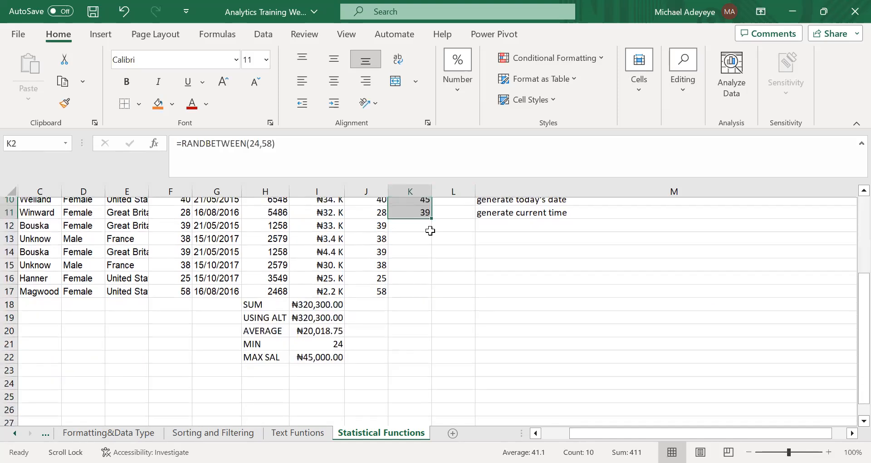
left_click_drag(431, 222, 433, 285)
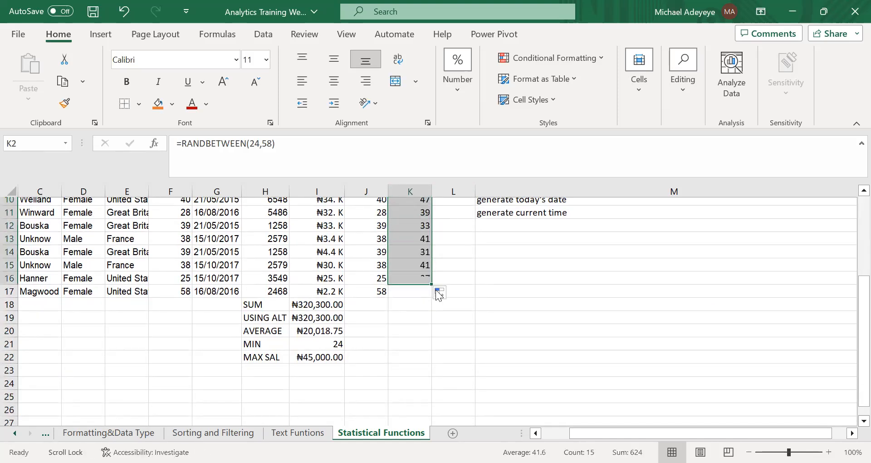
Open and close formulas in the RANDOM column repeatedly to examine how the random numbers recalculate.
left_click(418, 253)
double_click(418, 253)
scroll(408, 218, "up", 3)
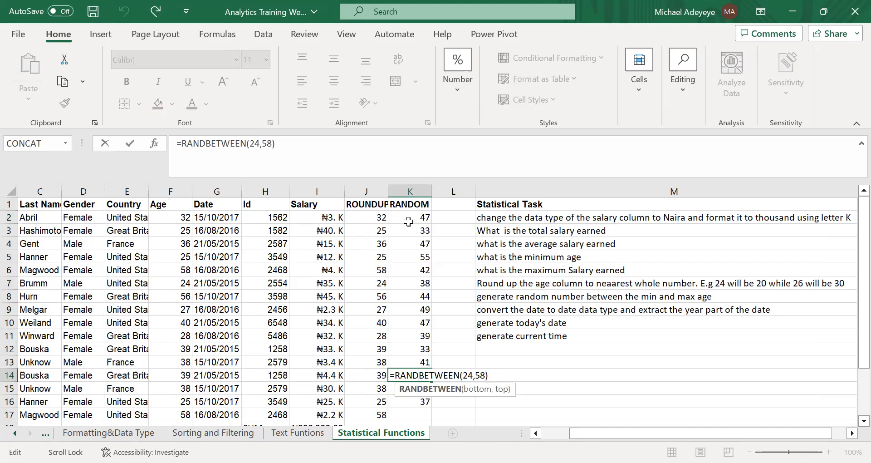
left_click(408, 219)
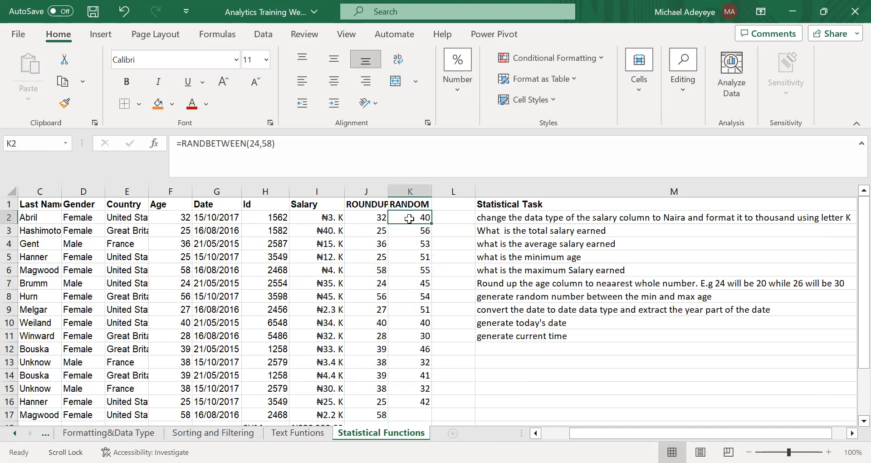
double_click(409, 219)
left_click(432, 252)
double_click(411, 218)
left_click(424, 270)
double_click(416, 217)
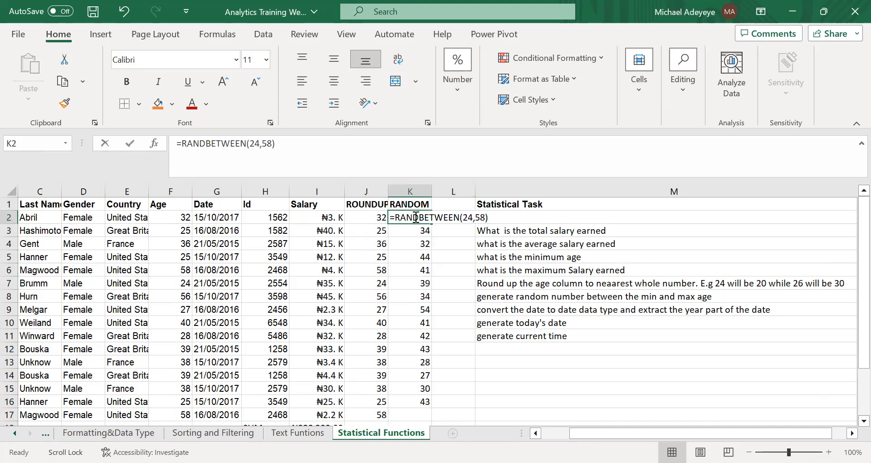
left_click(421, 271)
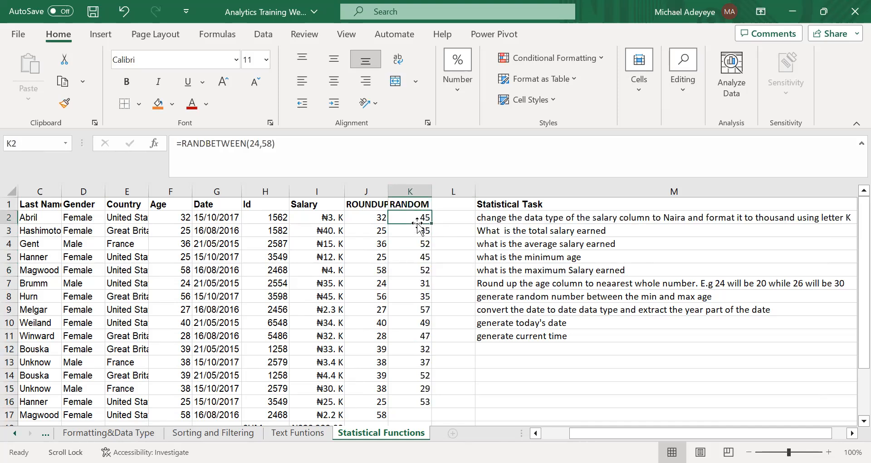
double_click(415, 219)
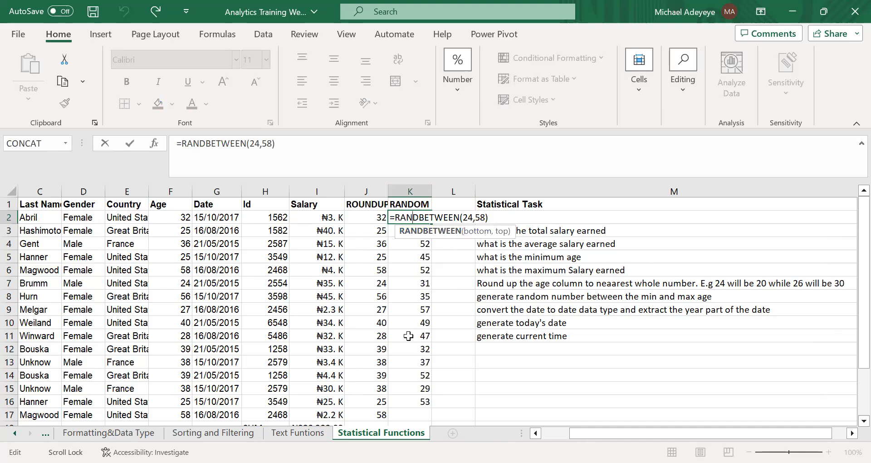
double_click(410, 336)
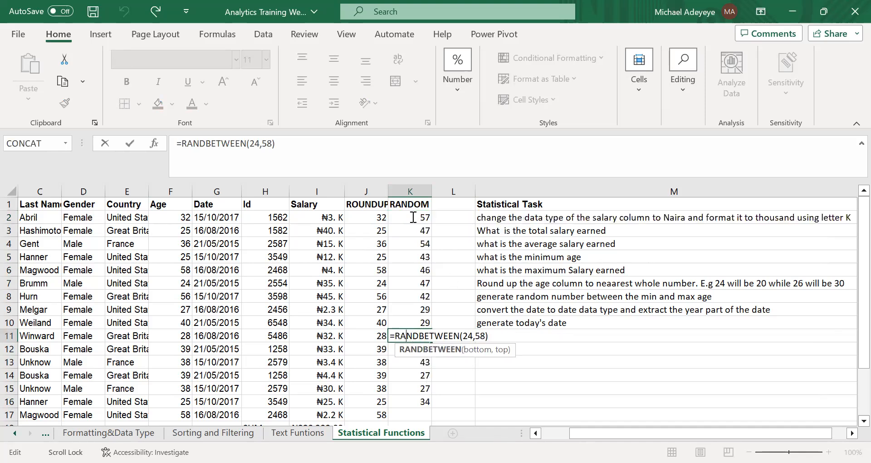
Replace the fixed limits in K2 with the age range's minimum and maximum, giving =RANDBETWEEN(MIN(F2:F17),MAX(F2:F17)).
double_click(412, 218)
left_click(493, 221)
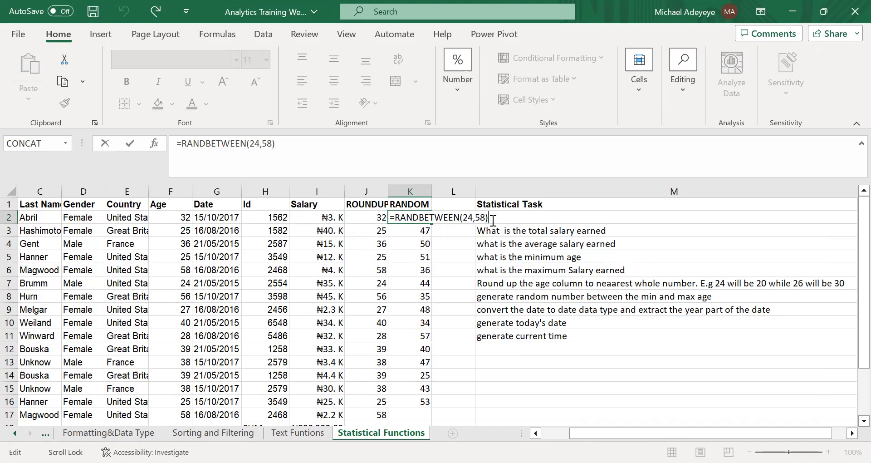
key("BackSpace")
key("BackSpace")
key("BackSpace")
key("BackSpace")
key("BackSpace")
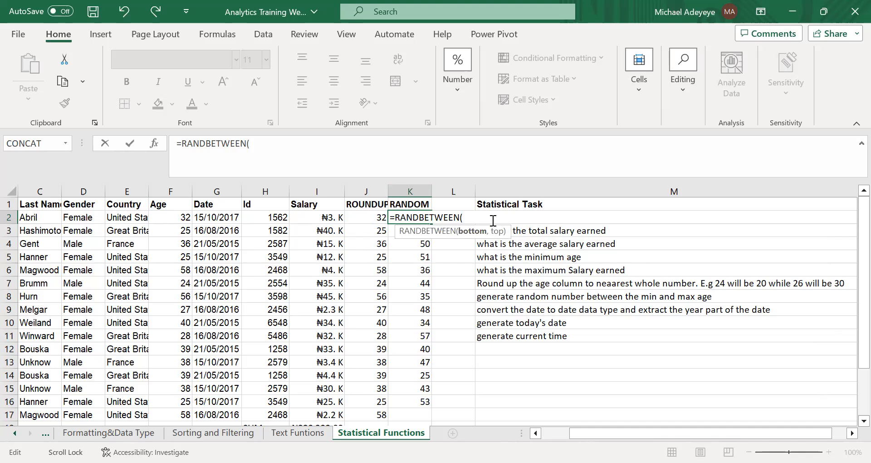
type("MIN(")
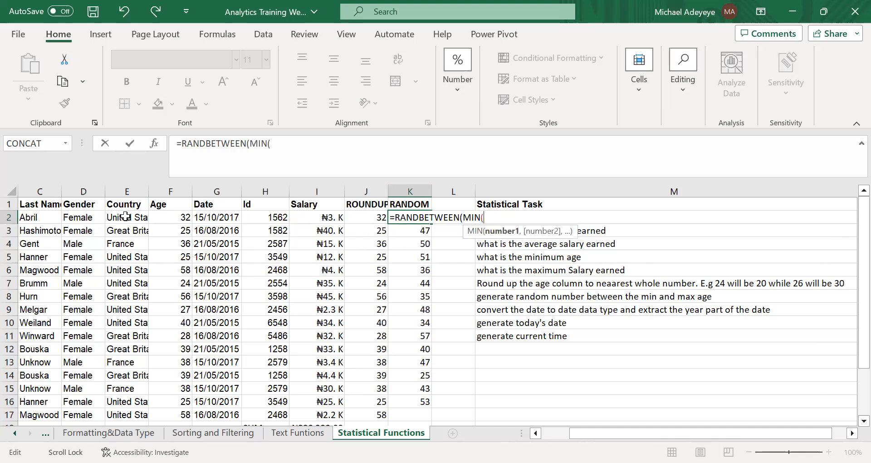
left_click(179, 217)
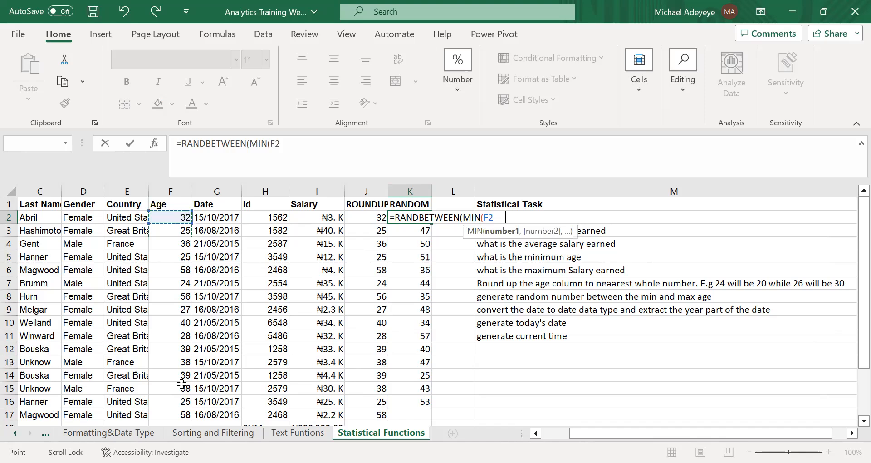
key("ctrl+shift+Down")
type(")")
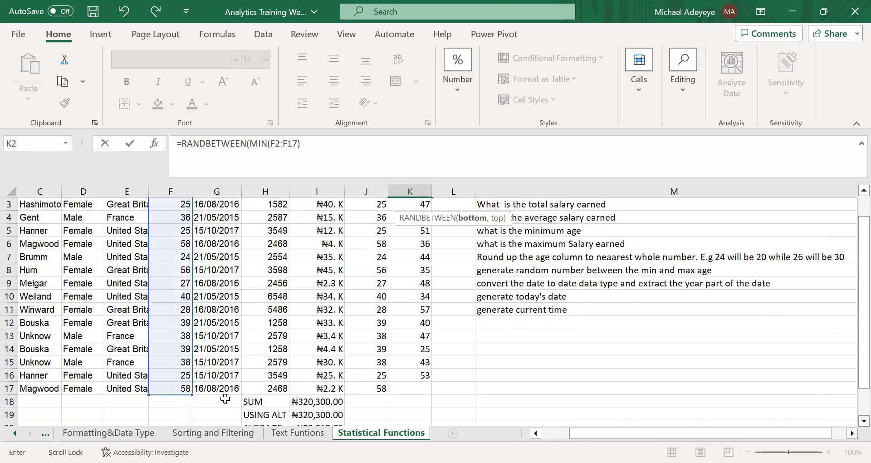
left_click(320, 149)
type(",")
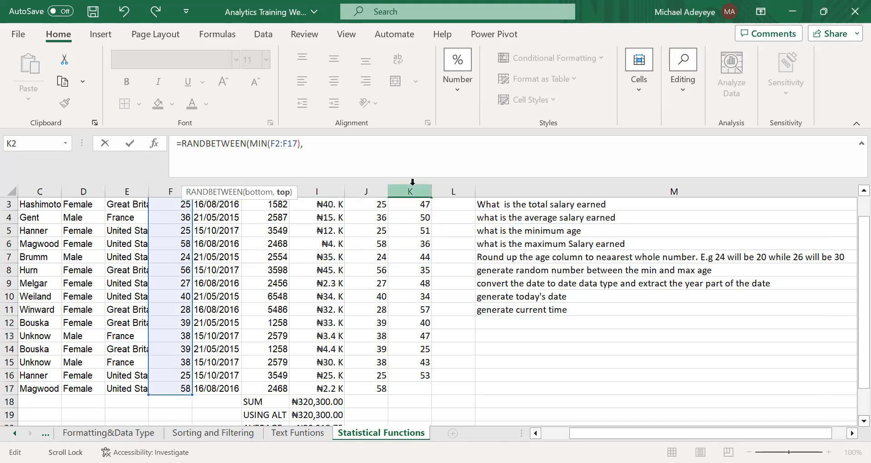
type("MAX(")
scroll(181, 273, "up", 1)
left_click(171, 218)
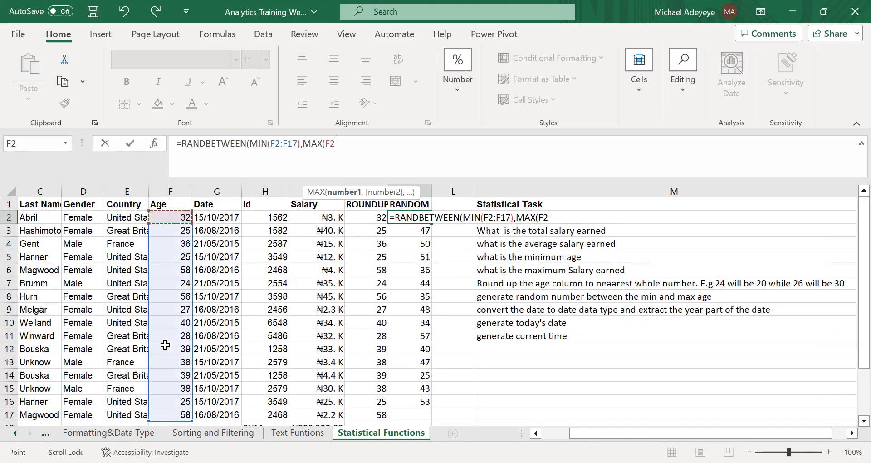
key("ctrl+shift+Down")
type(")")
key("Return")
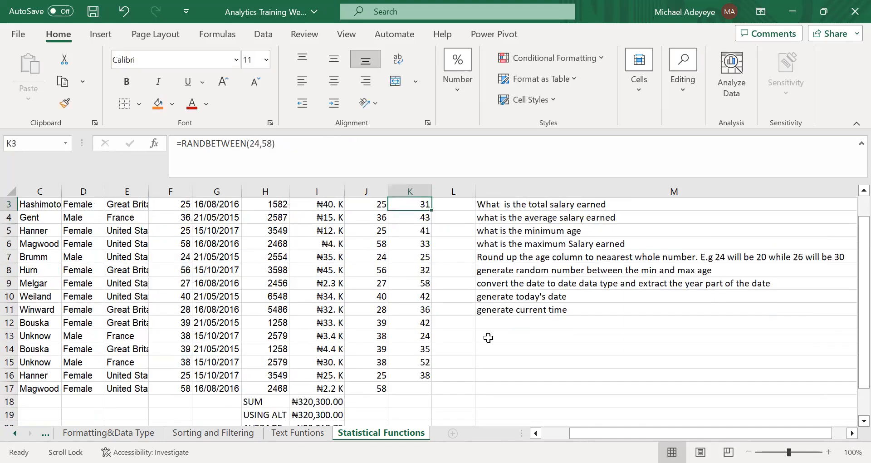
Fill K2's MIN and MAX based formula down to K16 and check the copied formula in K8.
scroll(467, 326, "up", 1)
left_click(425, 217)
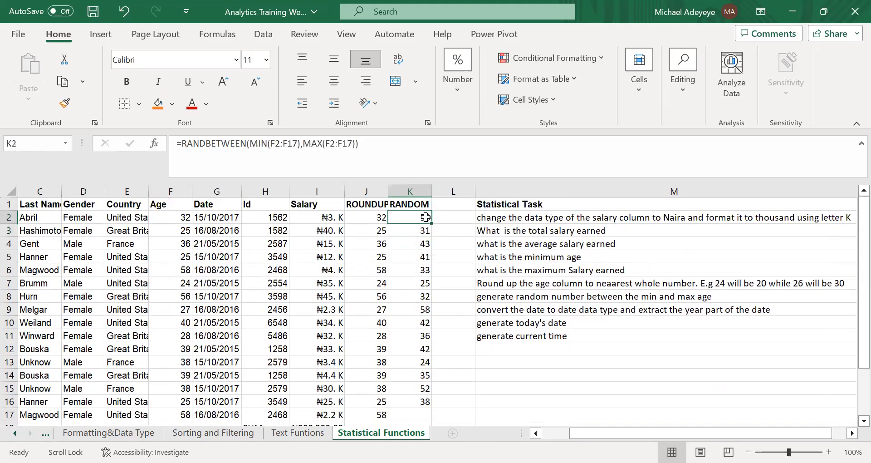
left_click_drag(430, 222, 424, 350)
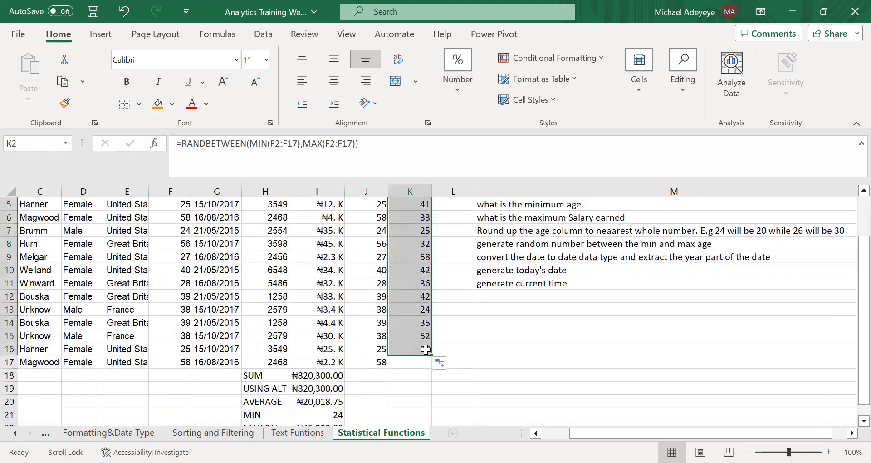
left_click(405, 244)
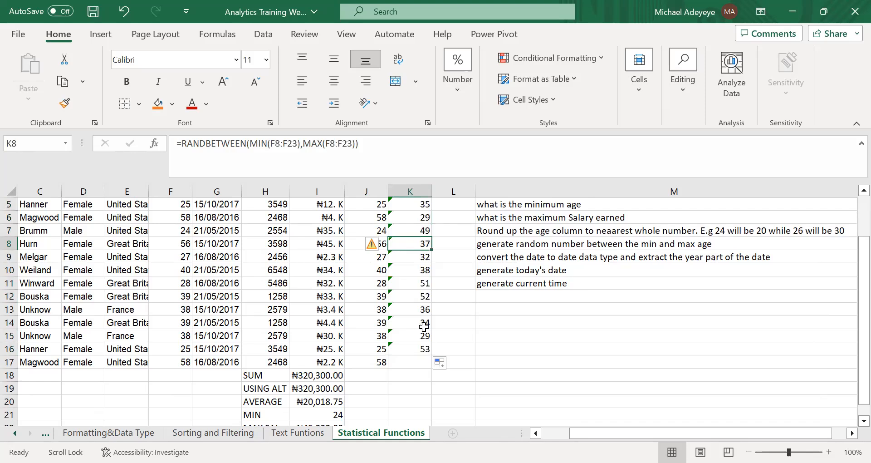
scroll(423, 326, "up", 2)
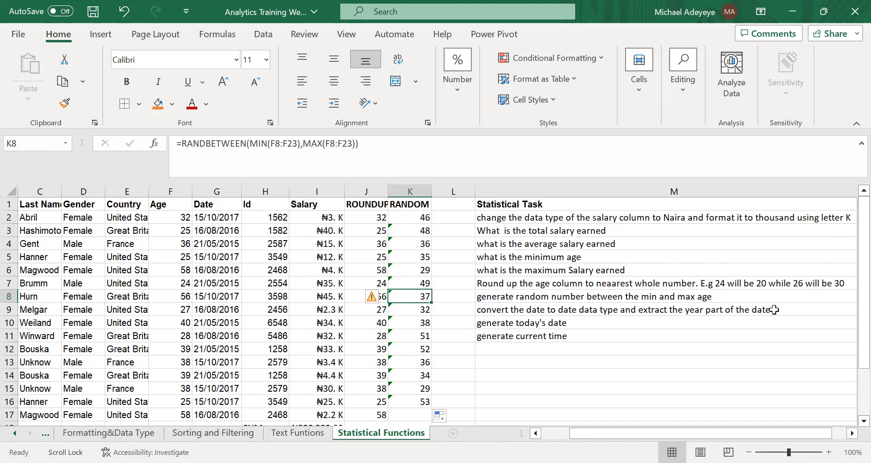
Widen the blank column L beside the RANDOM column.
left_click_drag(477, 191, 503, 185)
scroll(366, 242, "left", 1)
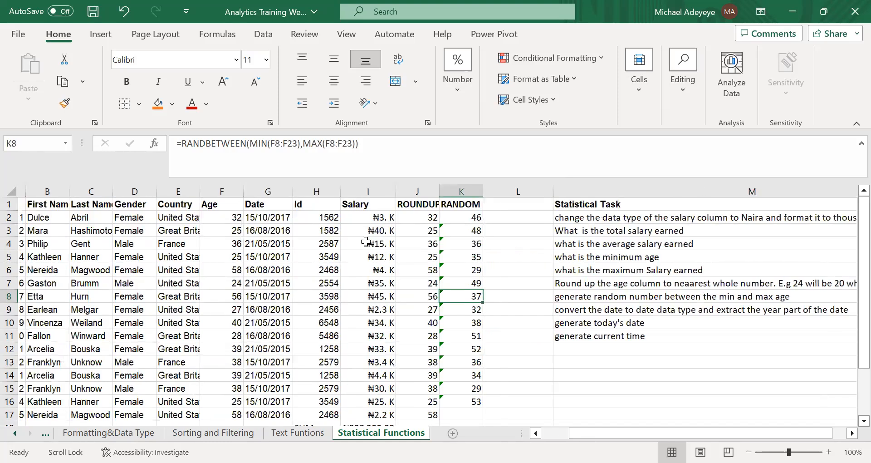
Format the whole Date column G as Short Date.
scroll(320, 218, "left", 1)
double_click(320, 218)
left_click(306, 195)
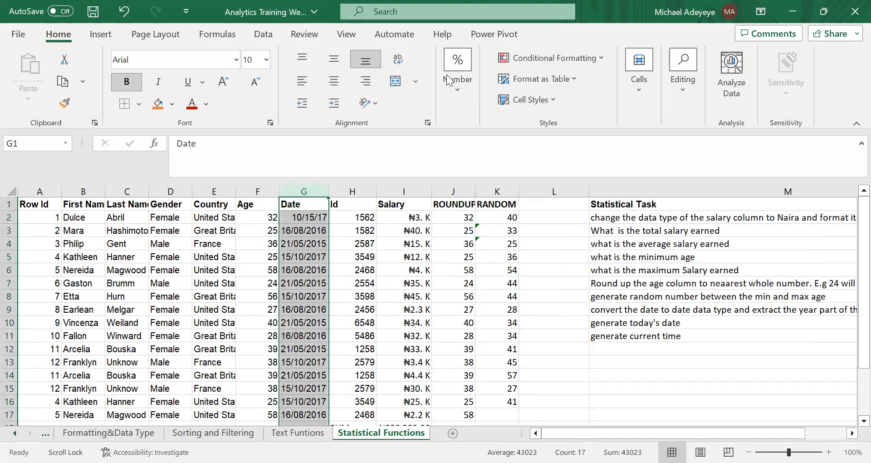
left_click(455, 83)
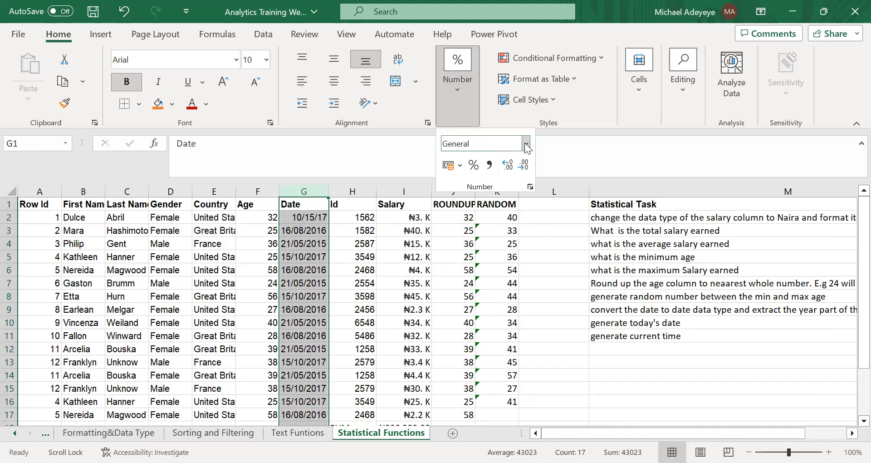
left_click(525, 143)
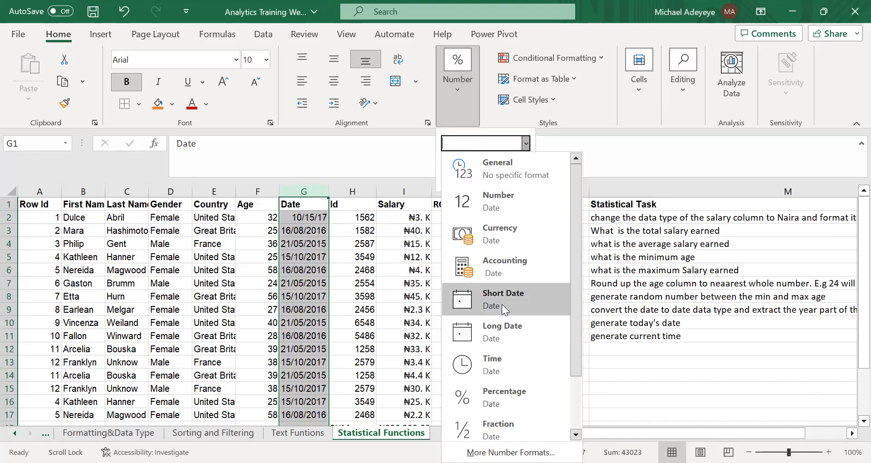
left_click(501, 300)
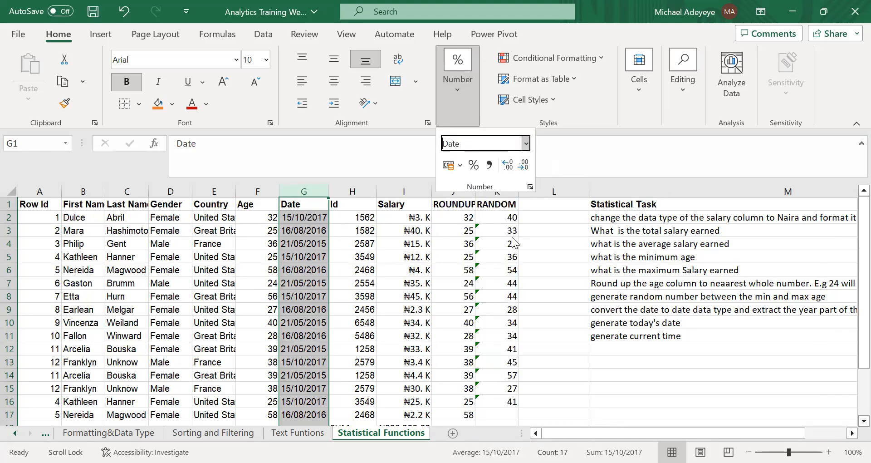
Add the heading YEAR in L1 above the blank column beside RANDOM.
scroll(501, 303, "right", 2)
left_click(451, 218)
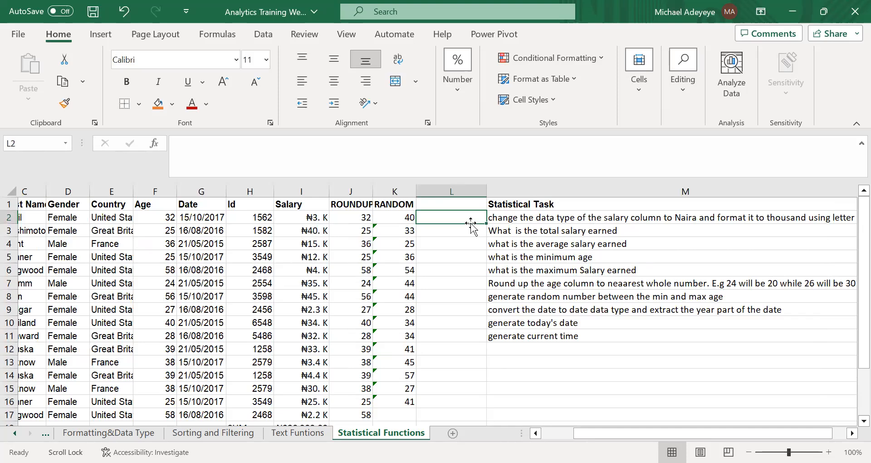
type("=")
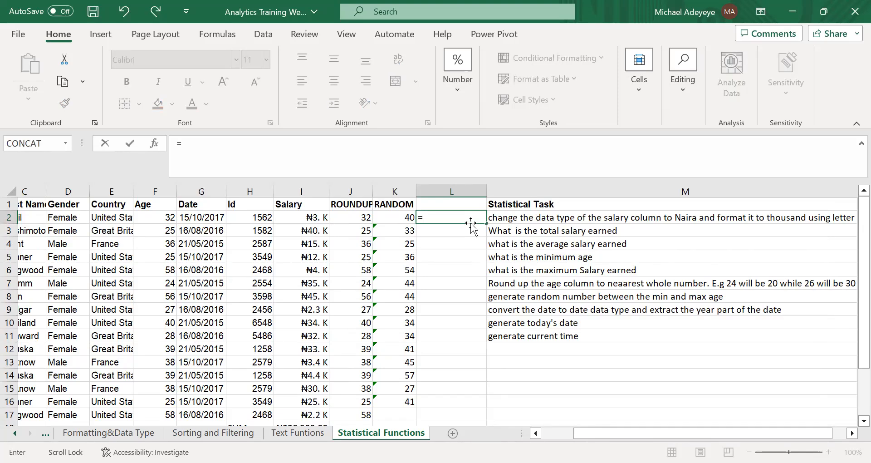
type("YEAR")
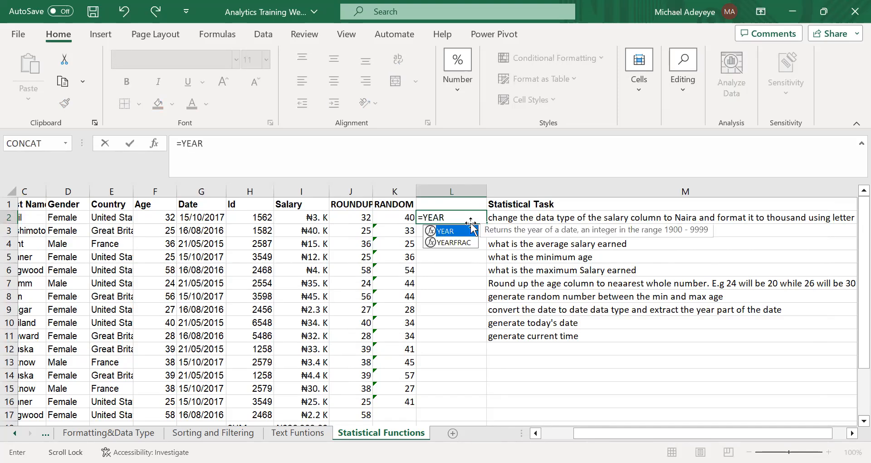
left_click(444, 200)
type("YEAR")
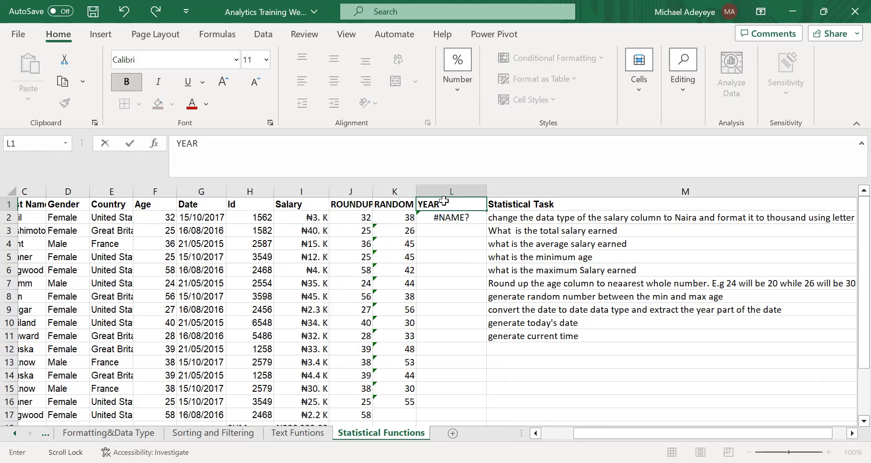
key("Return")
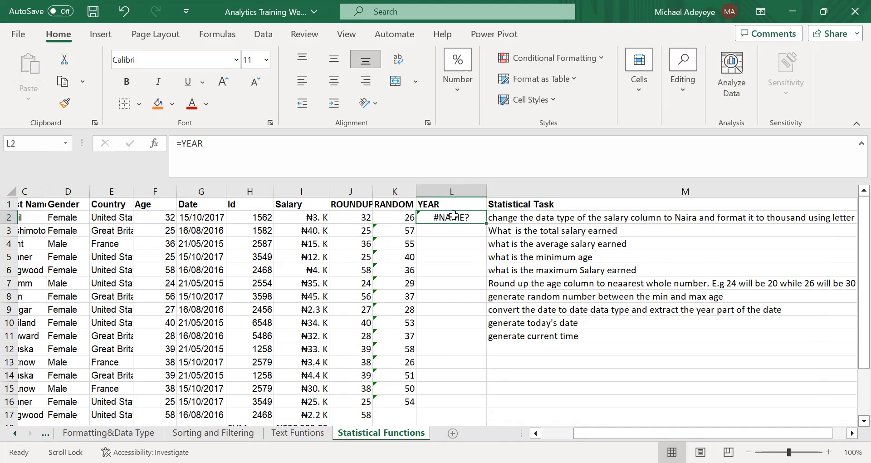
Replace the incomplete formula in L2 with =YEAR(G2) to extract the year from the first date.
type("YEAR")
key("BackSpace")
key("BackSpace")
key("BackSpace")
key("BackSpace")
type("=")
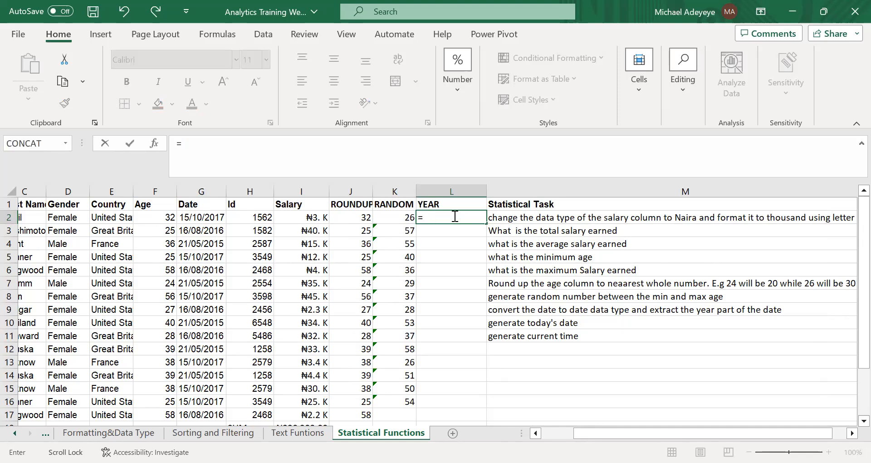
type("YEAR(")
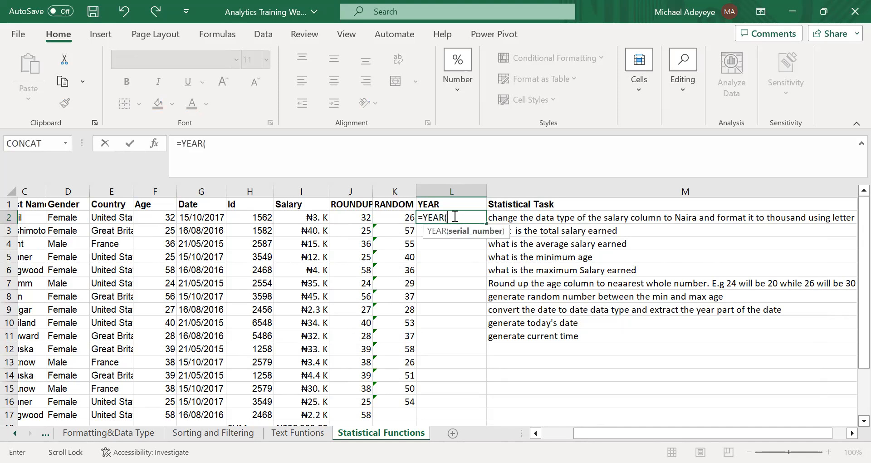
left_click(195, 219)
key("Return")
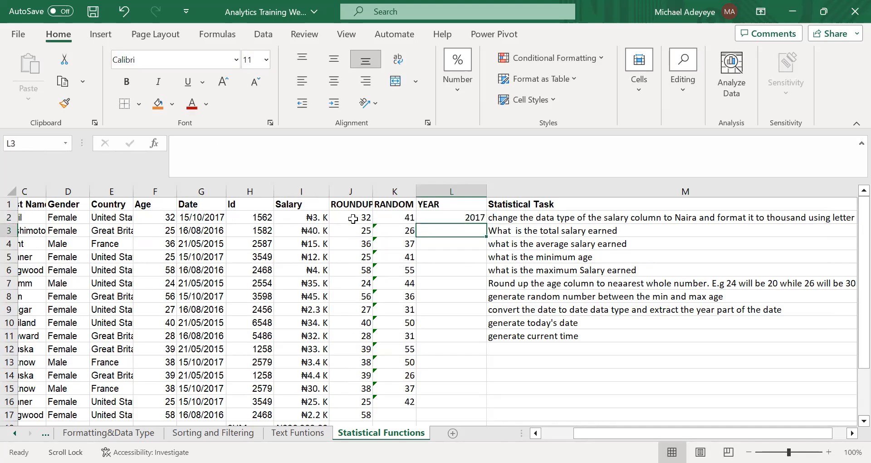
Review the formula in L2 and fill it down the YEAR column past the last data row.
left_click(452, 218)
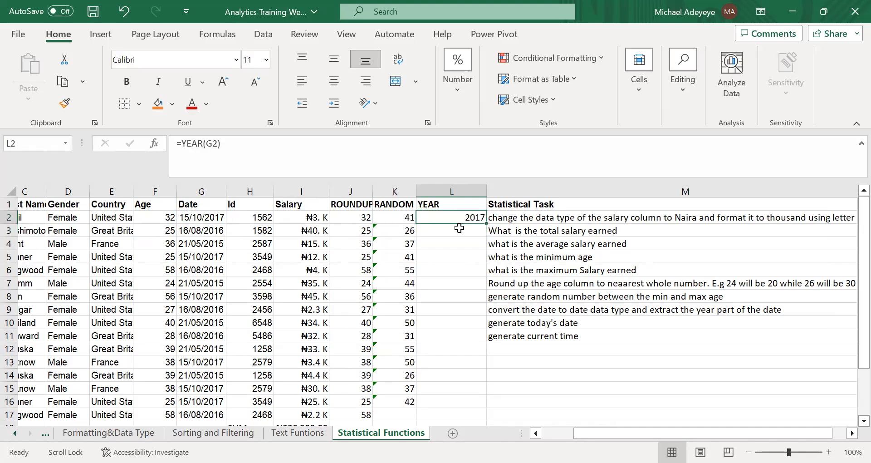
double_click(447, 217)
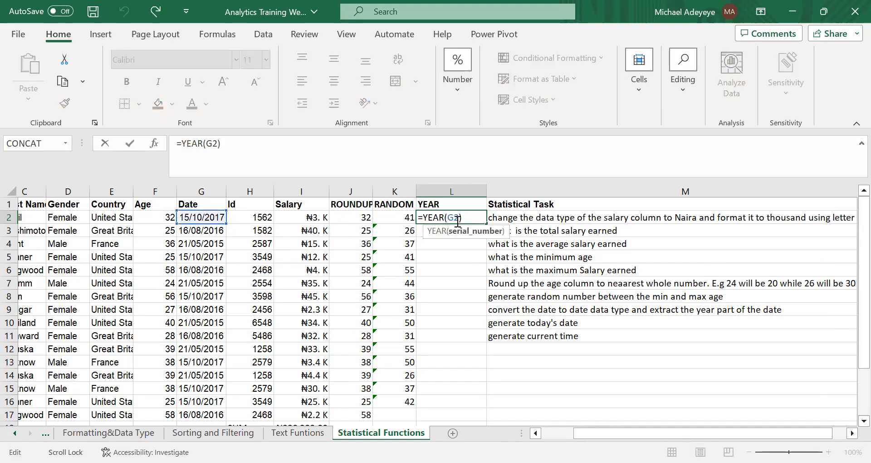
key("Return")
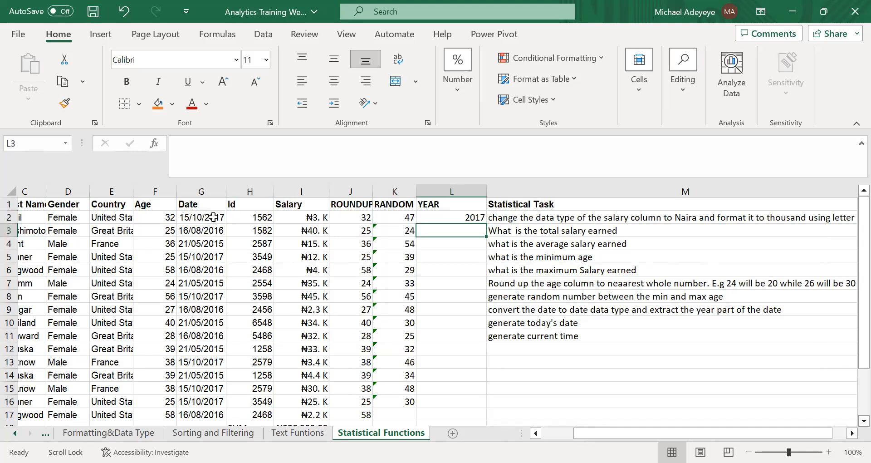
left_click(476, 217)
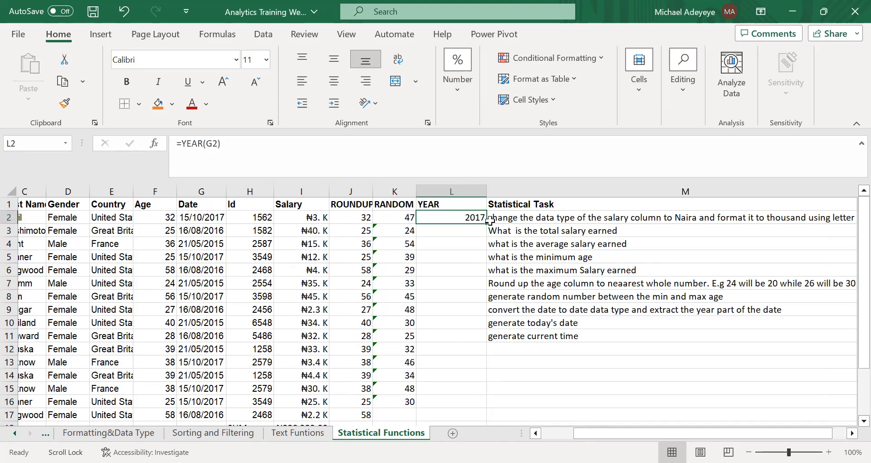
left_click_drag(488, 223, 494, 418)
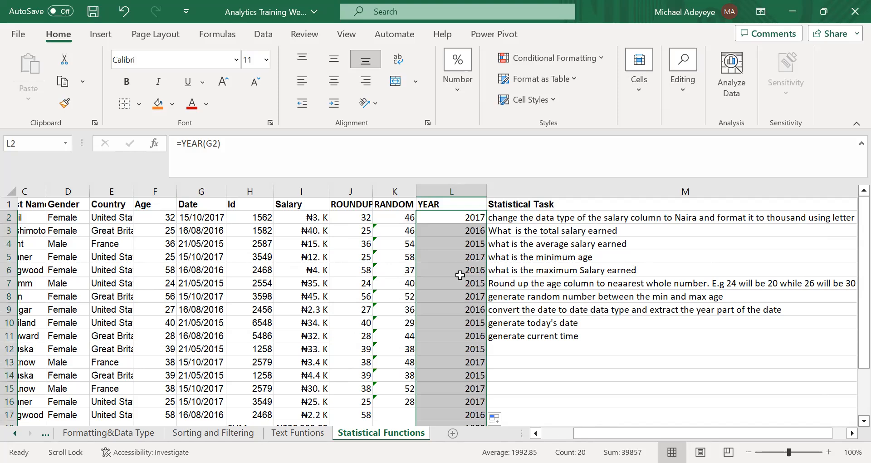
Clear the surplus year results below the data in L18:L22 and check the formula in L17.
scroll(462, 322, "down", 4)
left_click_drag(463, 266, 467, 317)
key("Delete")
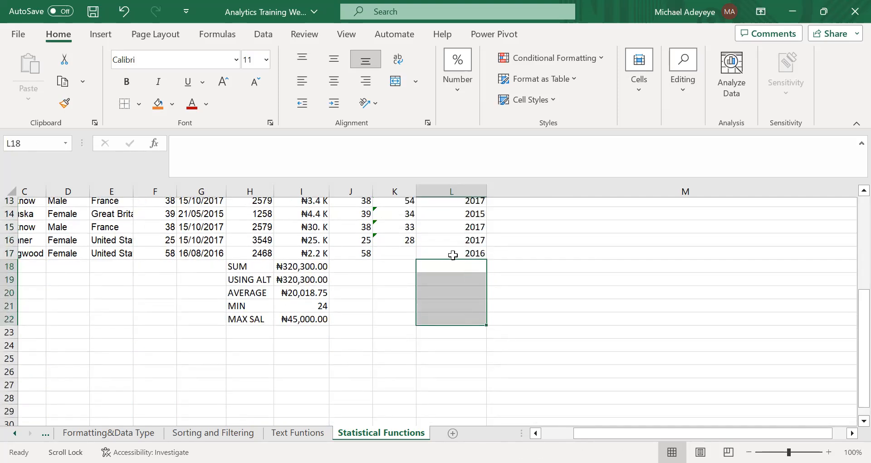
left_click(466, 253)
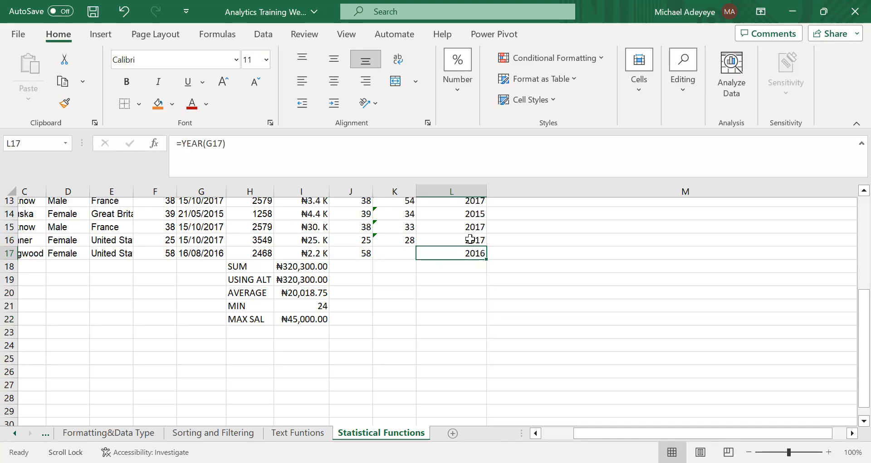
scroll(481, 236, "up", 4)
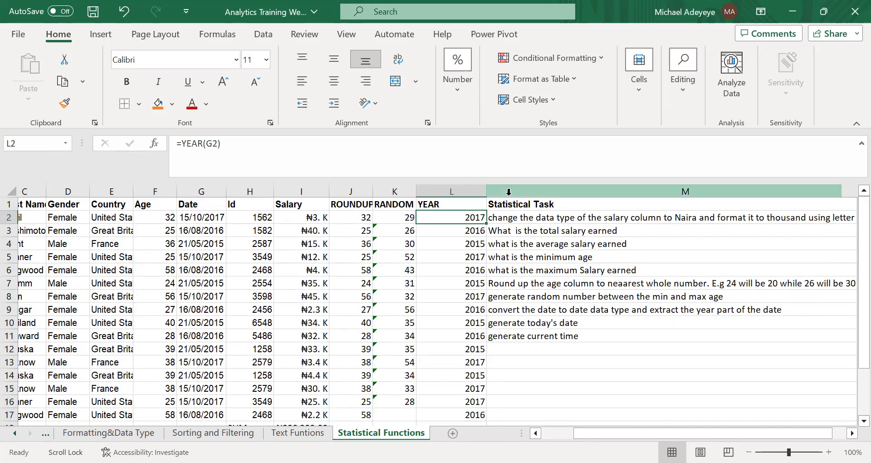
Insert a new column before Statistical Task and give it the heading DAY in M1.
left_click(509, 195)
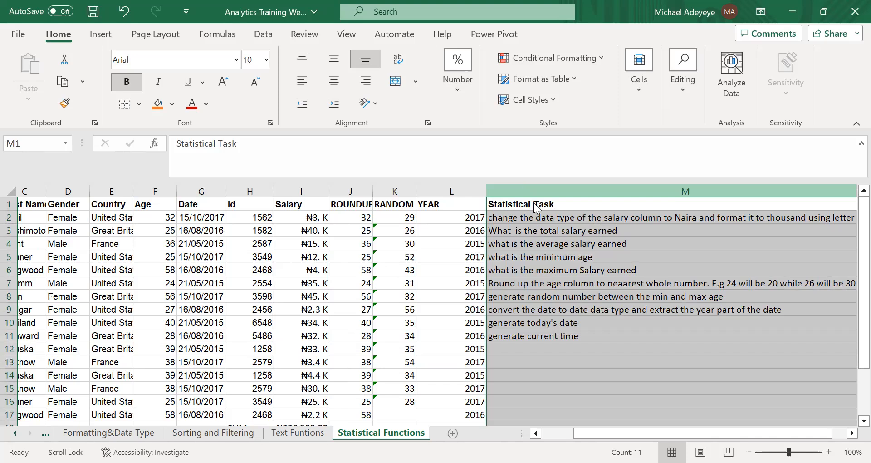
right_click(526, 207)
left_click(576, 330)
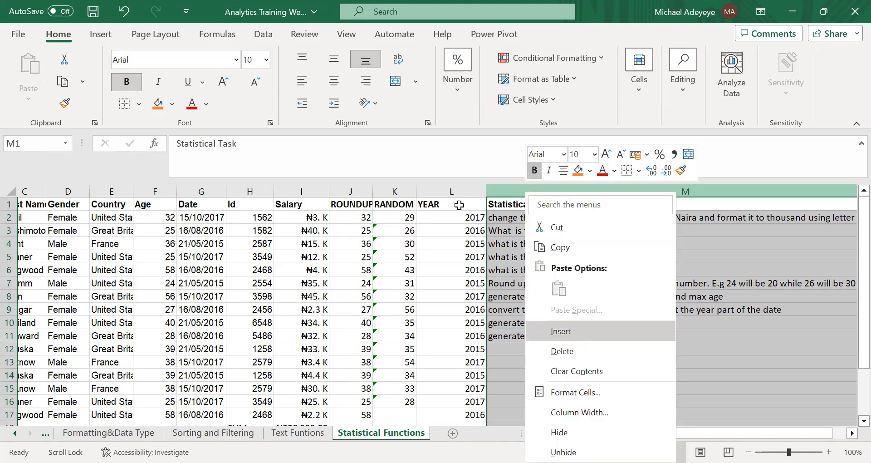
type("DAY")
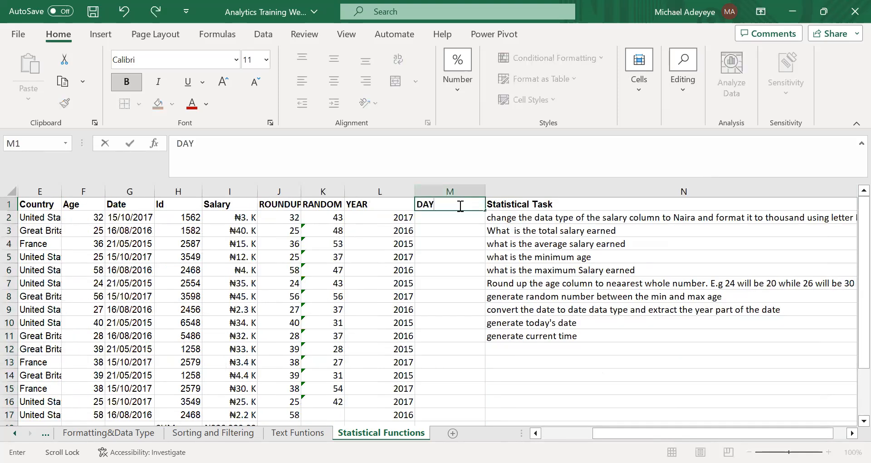
key("Return")
Enter =MONTH(G2) in M2 to extract the month from the first date.
type("=")
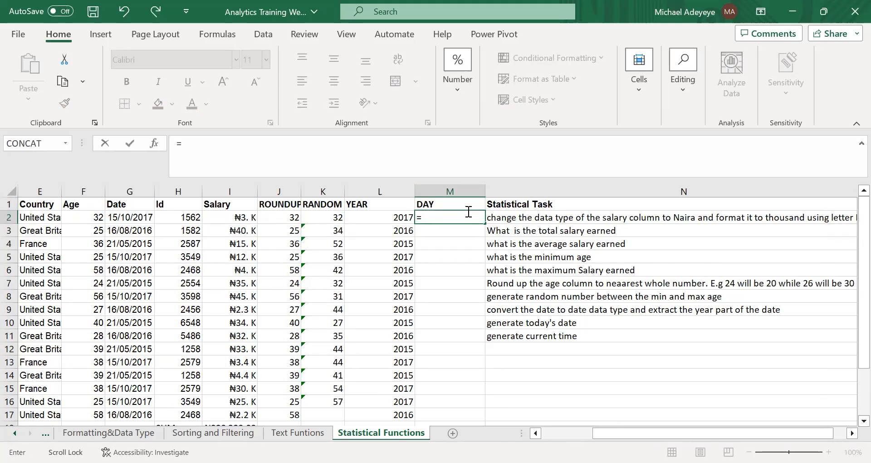
type("MONTH(")
left_click(118, 218)
type(")")
key("Return")
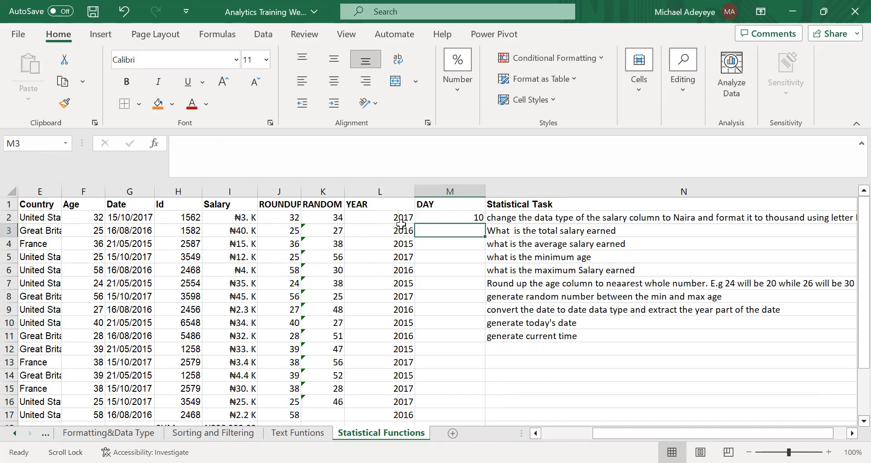
Fill M2's MONTH formula down column M and clear the surplus results below the data in M18:M22.
left_click(446, 213)
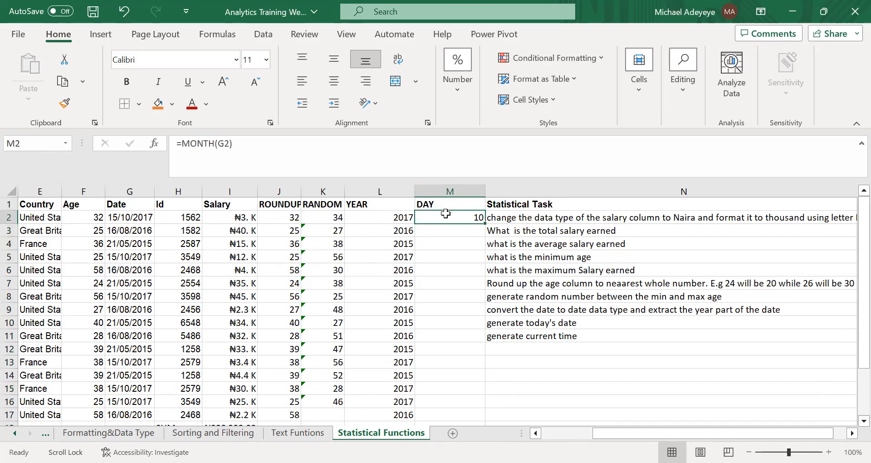
double_click(486, 223)
left_click(454, 297)
scroll(454, 297, "down", 3)
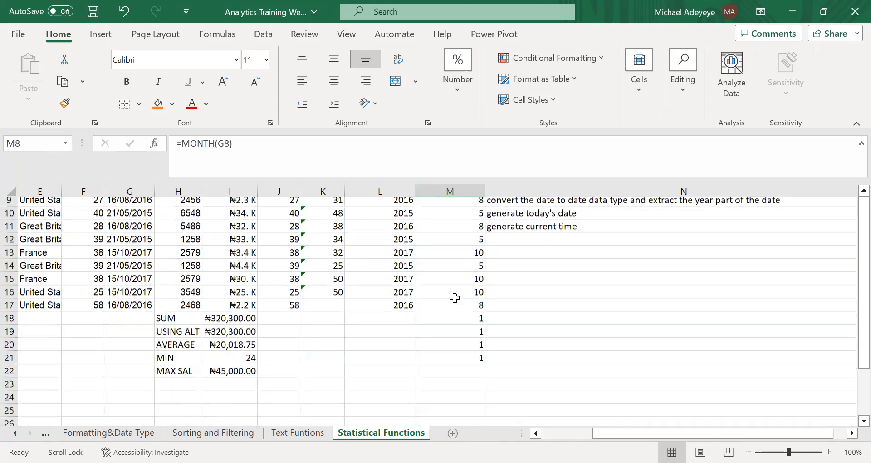
left_click_drag(472, 314, 473, 375)
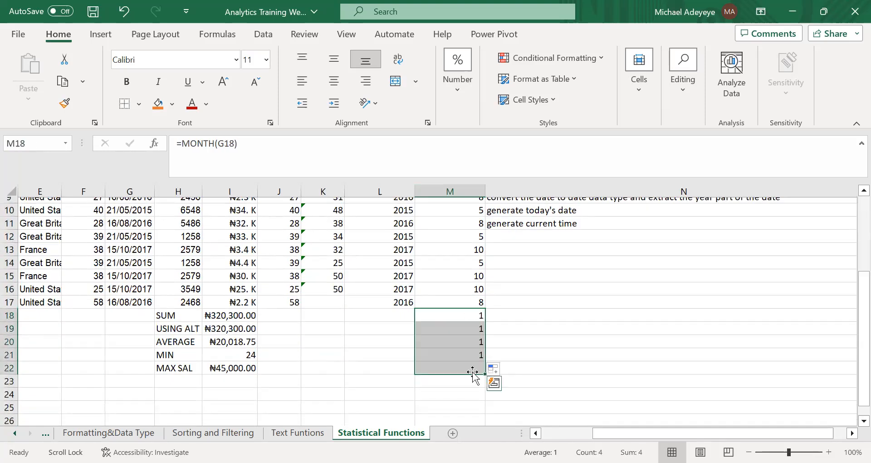
key("Delete")
left_click(546, 336)
scroll(546, 336, "up", 3)
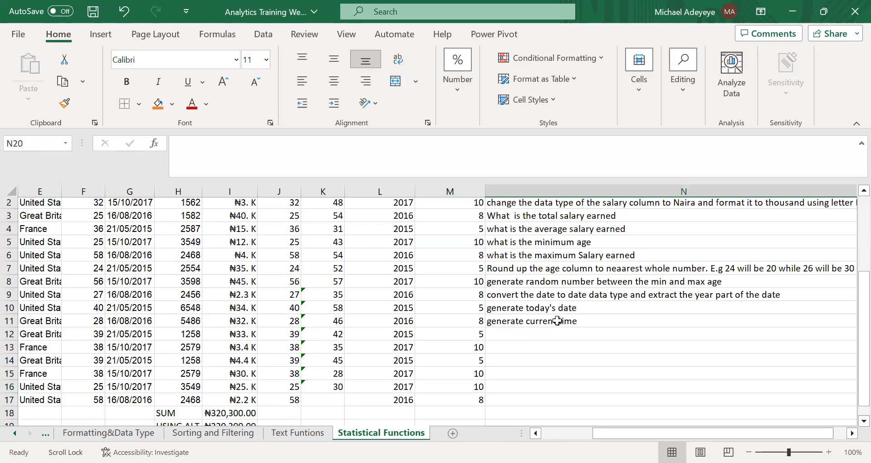
Reapply the Short Date format to the Date column G and check cells G2 and L9.
left_click(513, 309)
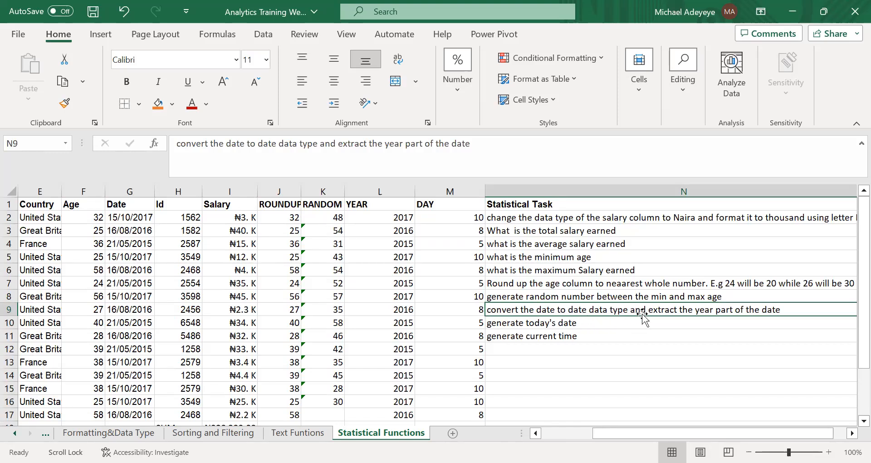
left_click(129, 191)
left_click(458, 91)
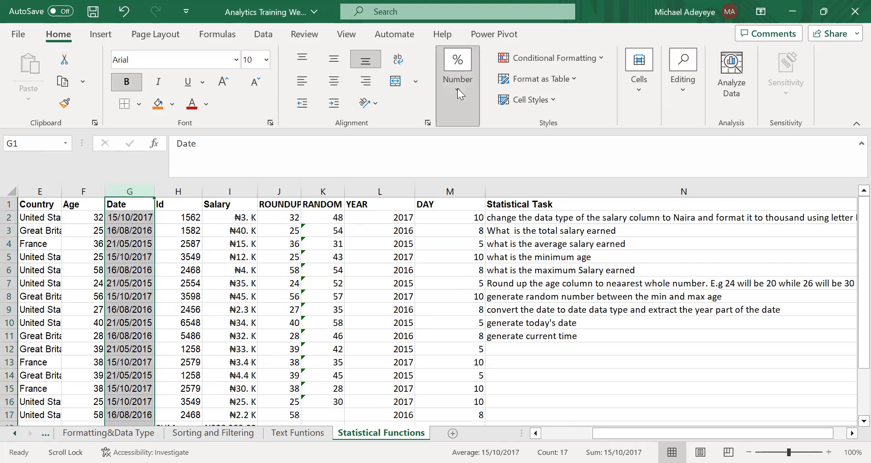
left_click(526, 144)
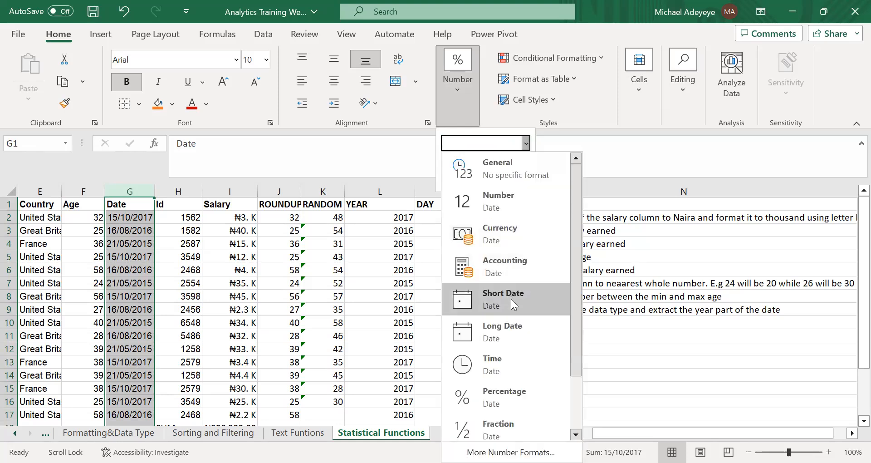
left_click(513, 303)
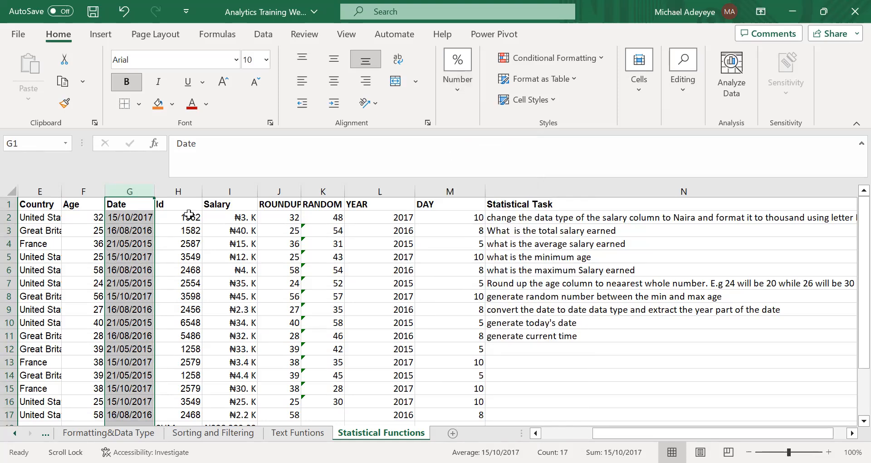
left_click(138, 217)
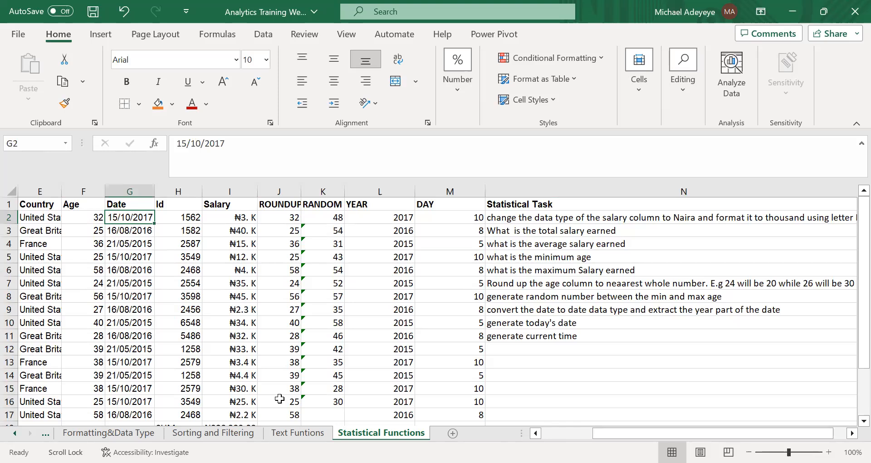
left_click(411, 308)
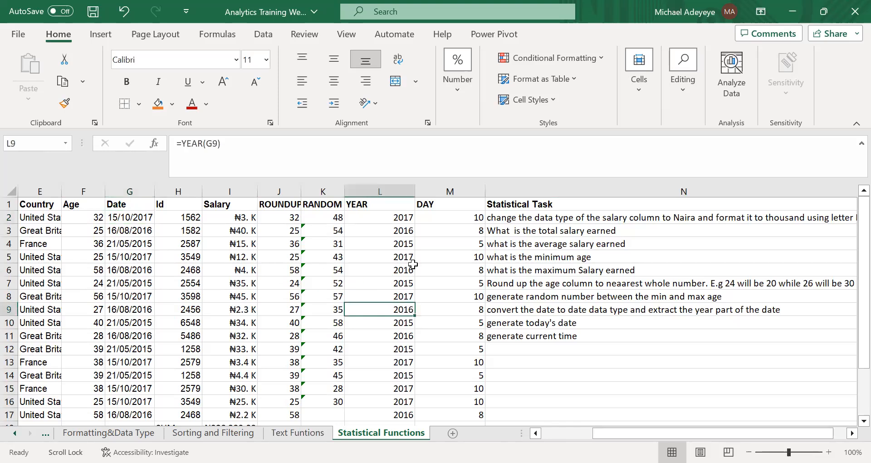
Look through the number formats available for the Date column G and check the formula in M5.
left_click(130, 191)
left_click(454, 82)
left_click(526, 144)
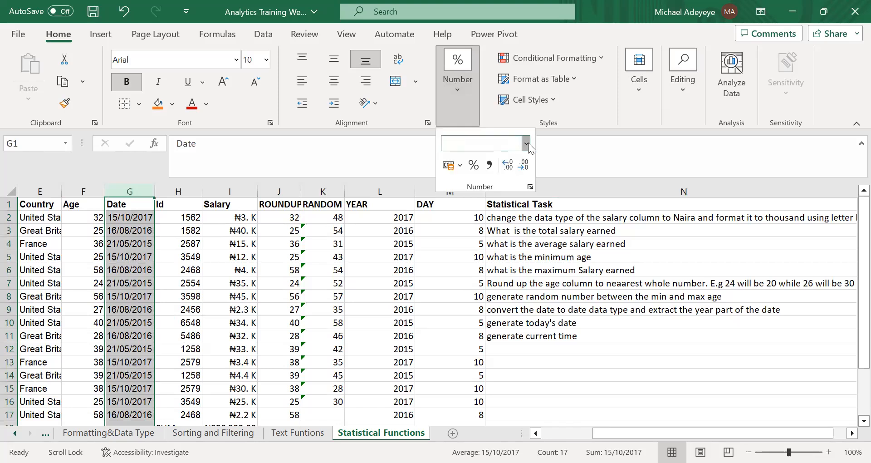
scroll(535, 408, "down", 2)
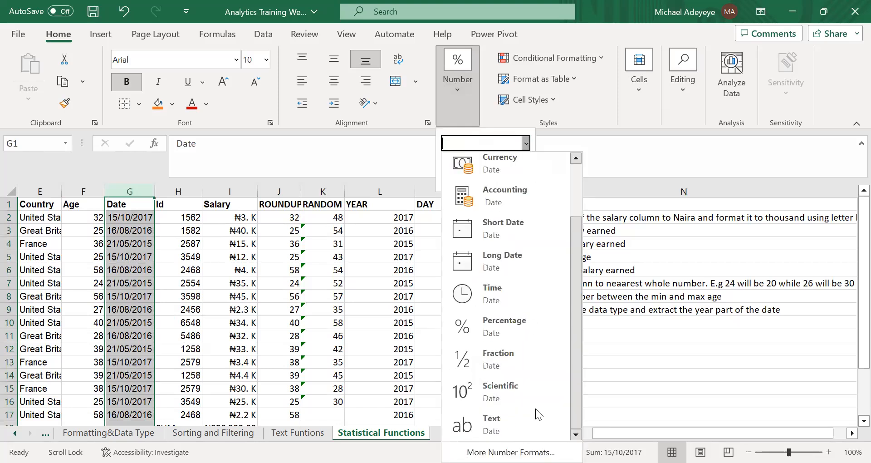
left_click(384, 278)
left_click(455, 255)
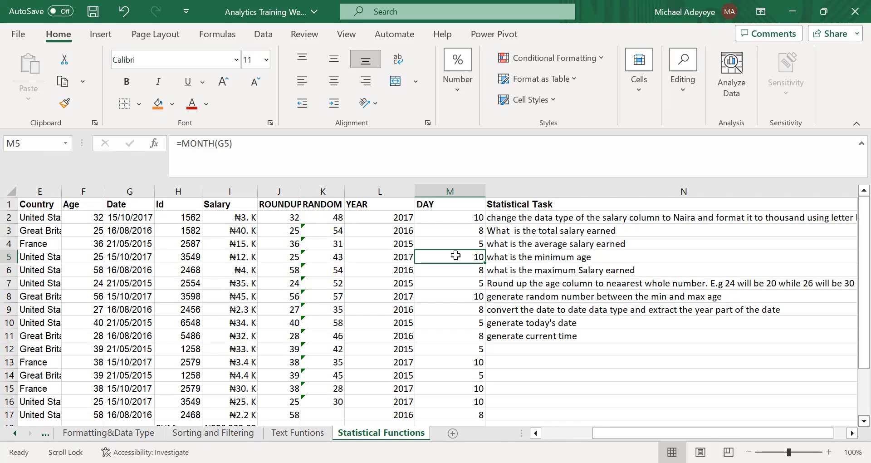
left_click(129, 191)
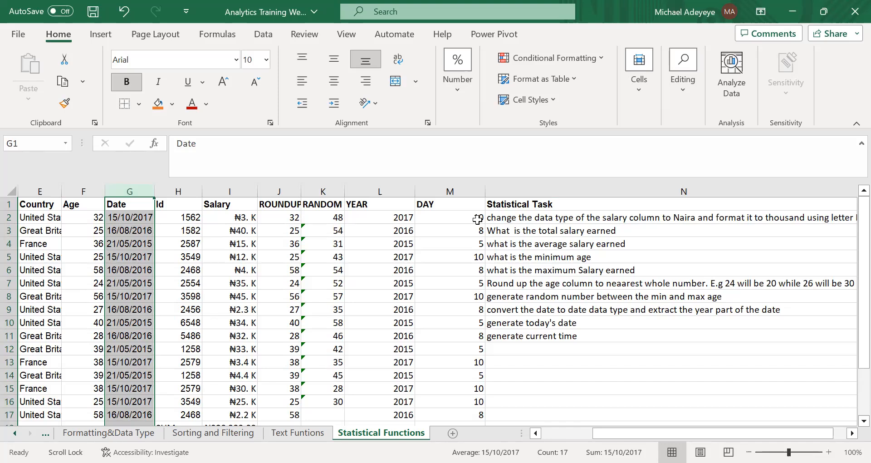
Review the YEAR formula in L2 and the MONTH formula in M2, and look through the available date and time functions.
double_click(387, 217)
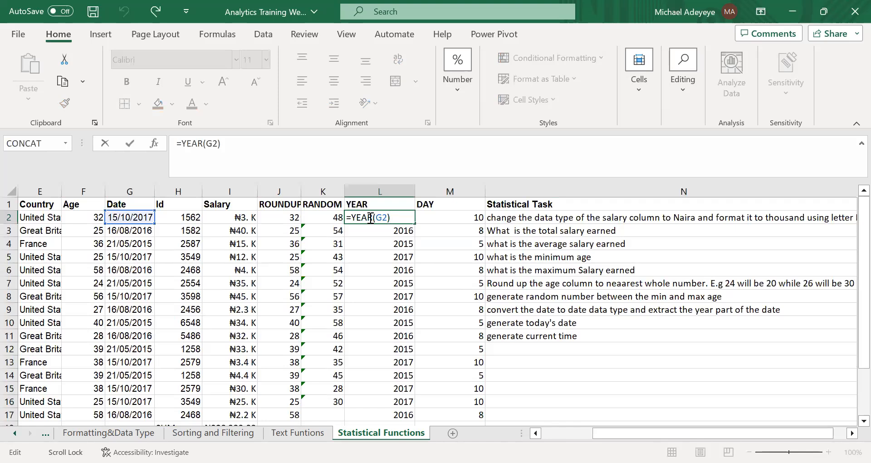
left_click(371, 218)
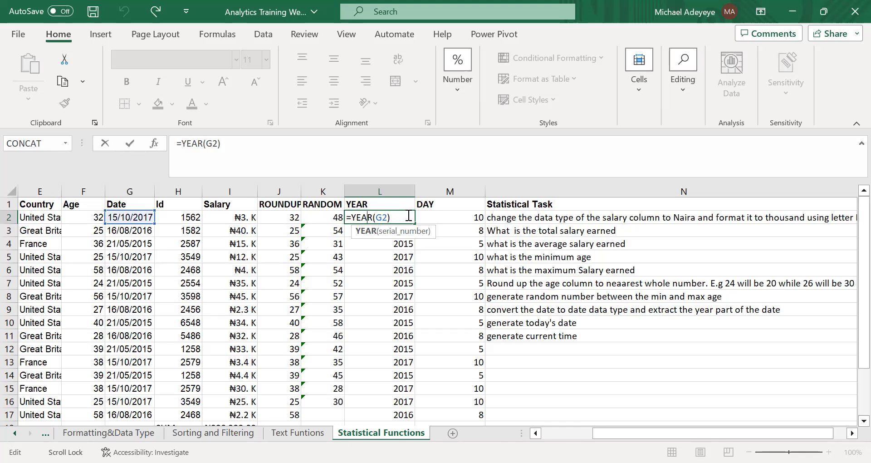
double_click(452, 214)
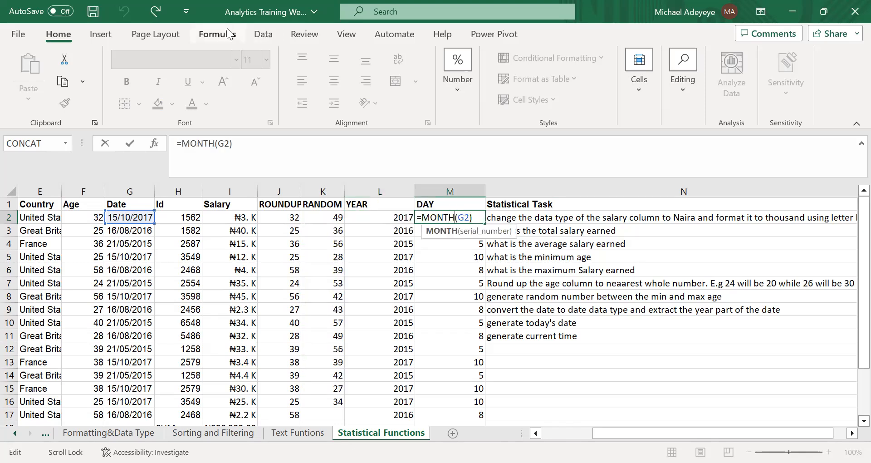
left_click(217, 34)
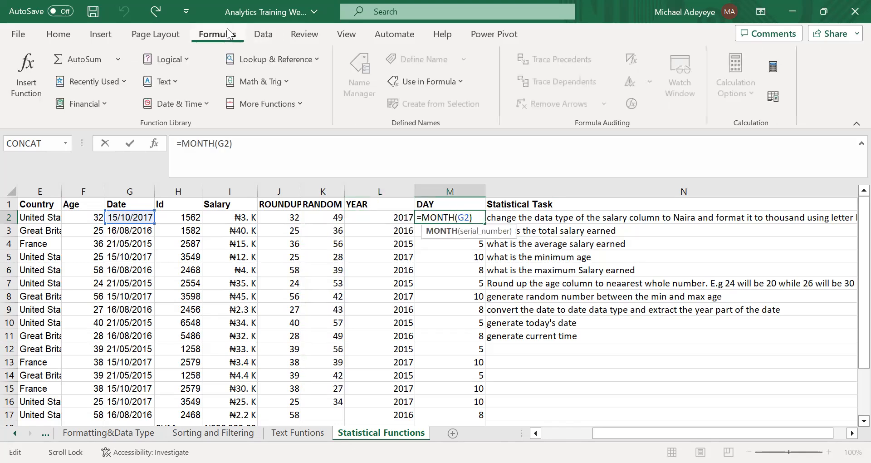
left_click(170, 103)
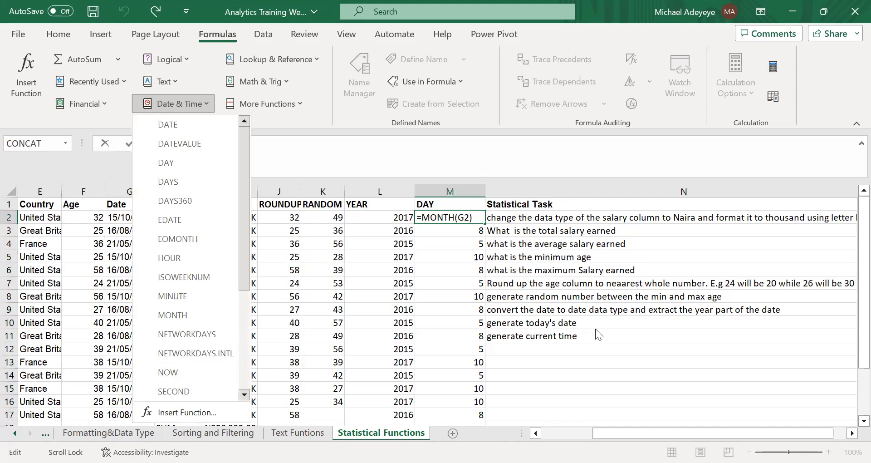
left_click(593, 281)
left_click(556, 244)
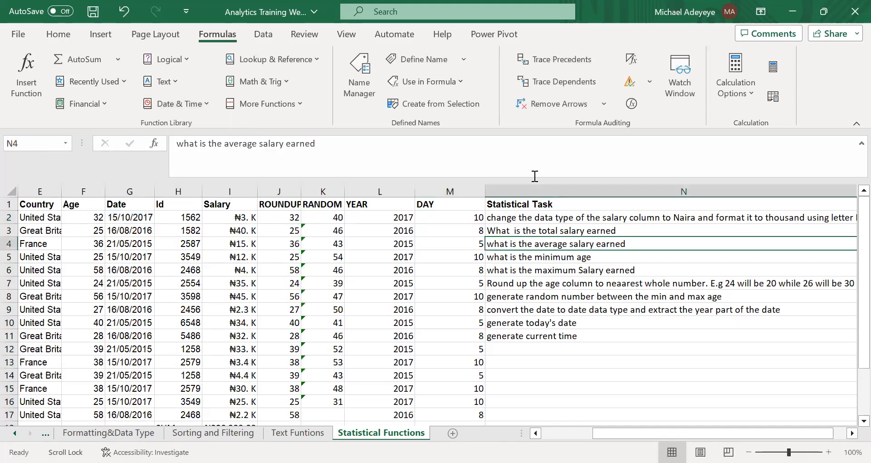
Insert a blank column between the DAY column and the Statistical Task column.
left_click(533, 191)
right_click(535, 213)
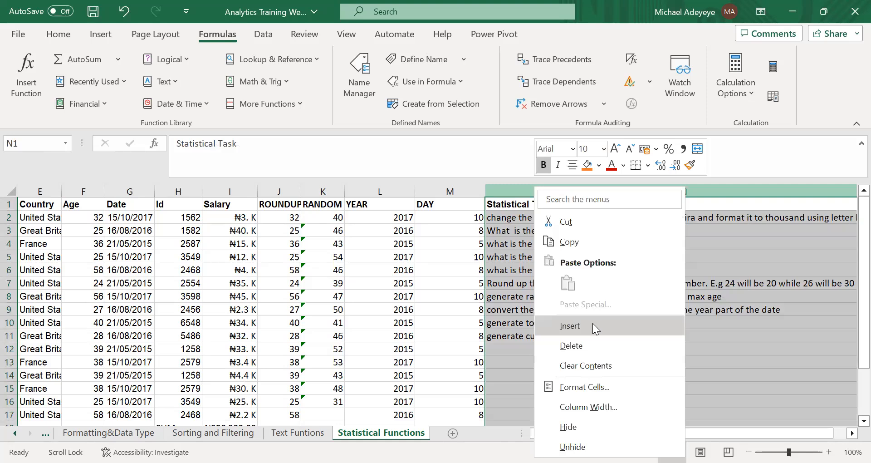
left_click(593, 322)
left_click(567, 244)
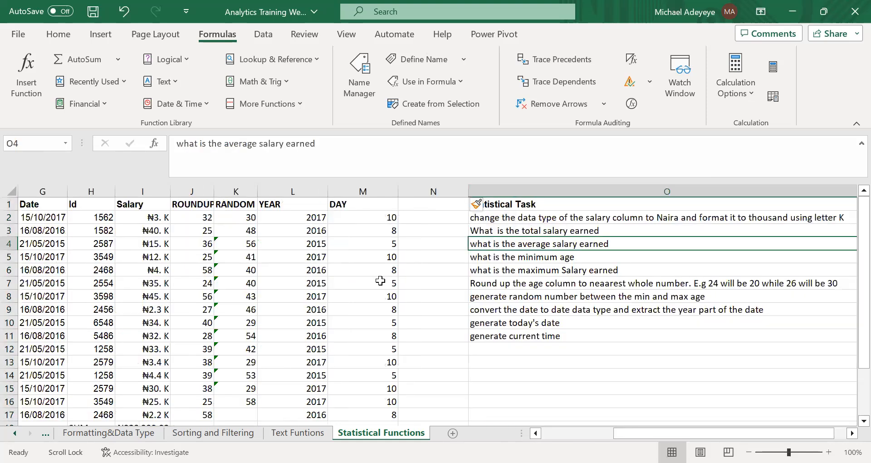
Enter the heading TODAY in N1 of the new blank column.
left_click(224, 244)
left_click(337, 245)
scroll(337, 245, "down", 2)
scroll(337, 245, "up", 1)
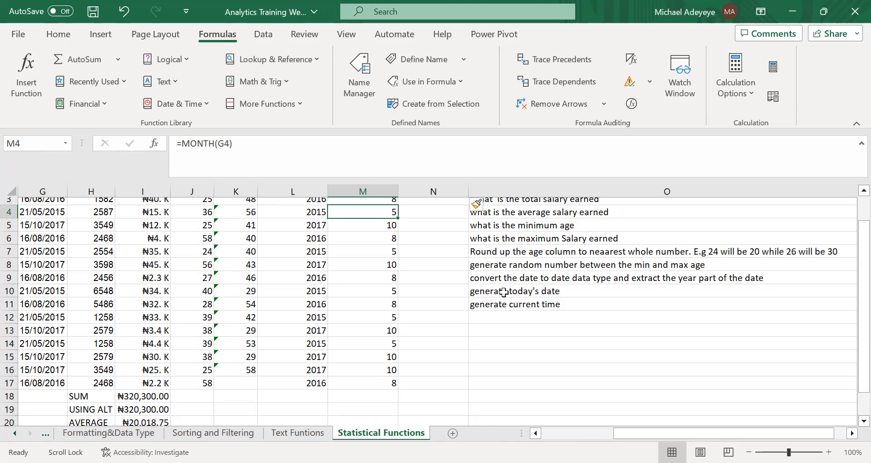
scroll(441, 266, "up", 1)
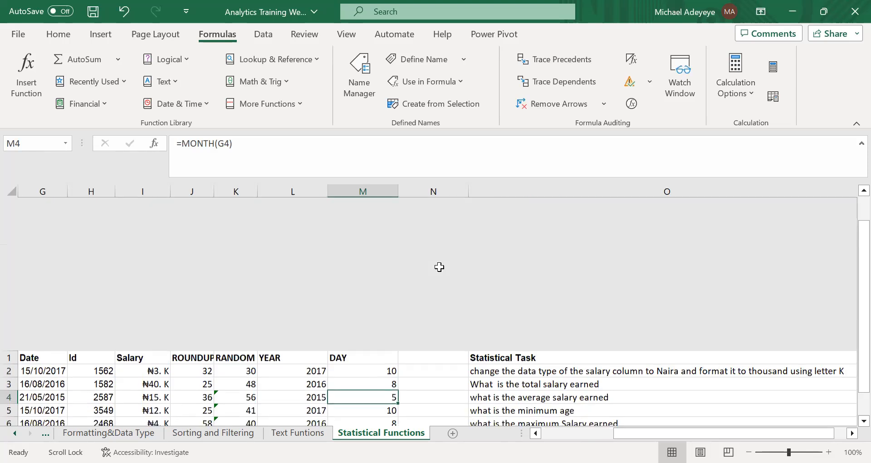
left_click(424, 209)
type("TODAY")
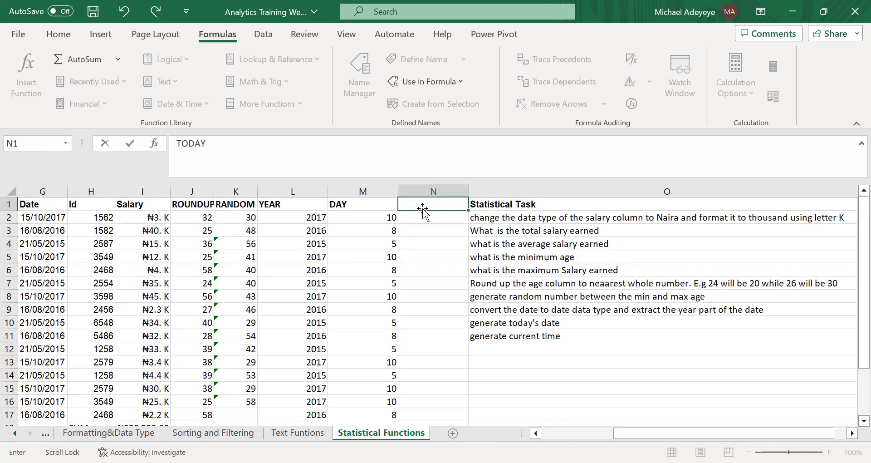
key("Return")
Enter =TODAY() in N2 to generate today's date.
type("=TODAY")
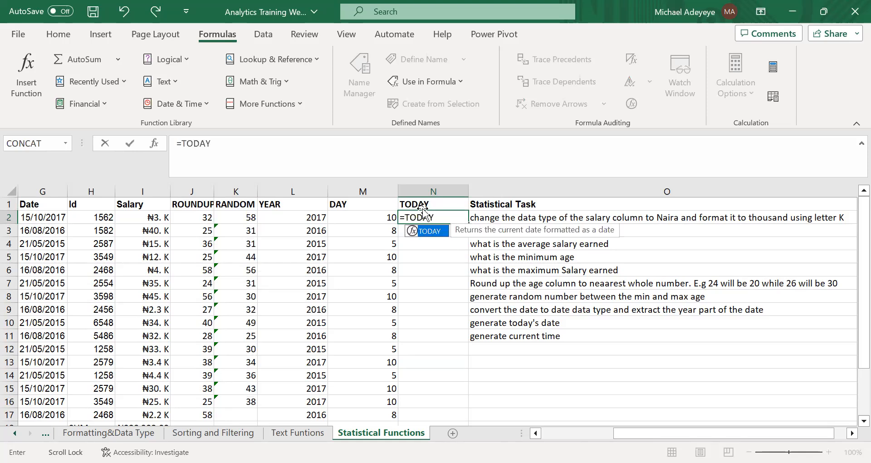
type("(")
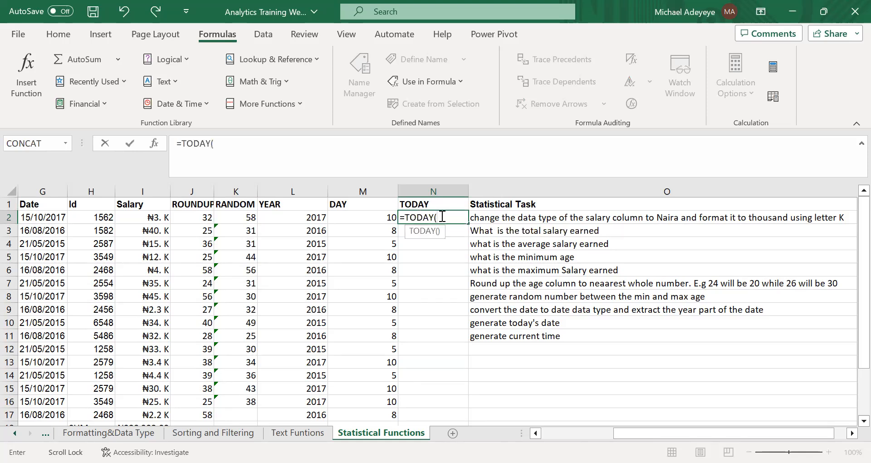
type(")")
key("BackSpace")
type(")")
key("ctrl+Return")
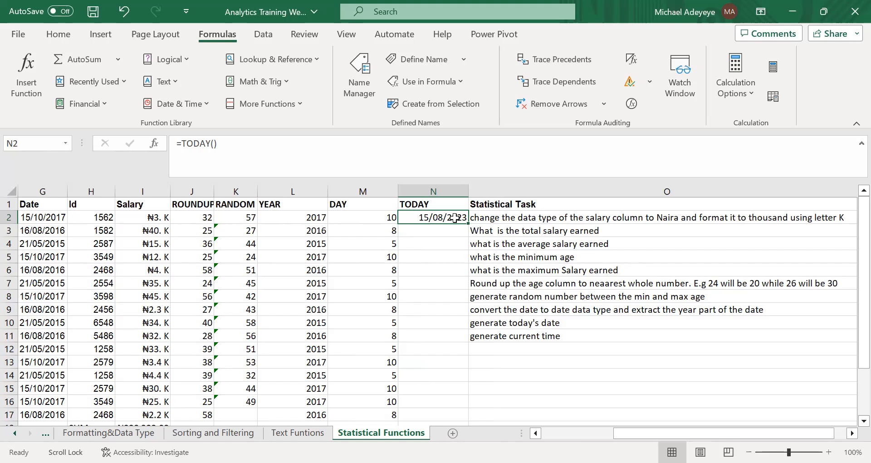
Fill N2's TODAY formula down column N alongside the data rows.
double_click(468, 223)
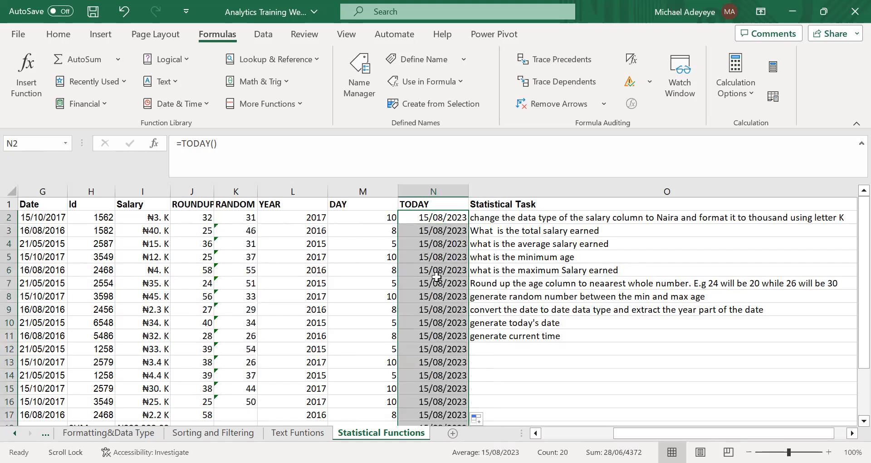
left_click(434, 295)
left_click(432, 257)
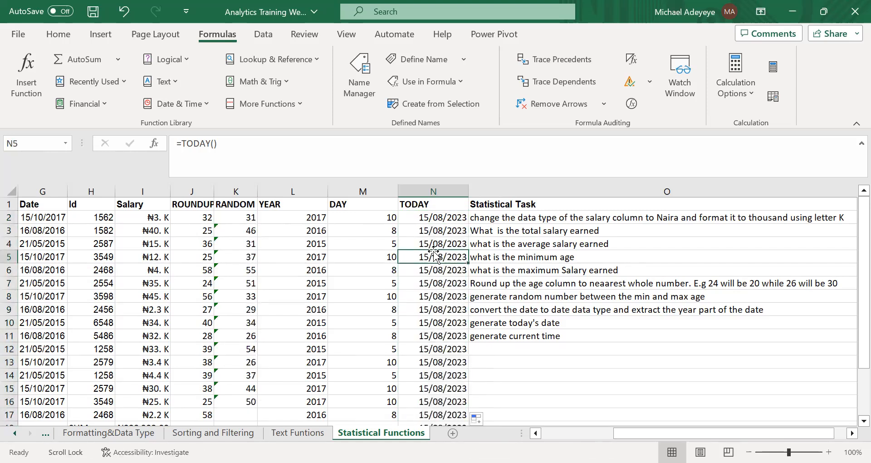
Insert a blank column between the TODAY and Statistical Task columns, and check N2's formula and the current time task.
left_click(493, 187)
right_click(494, 188)
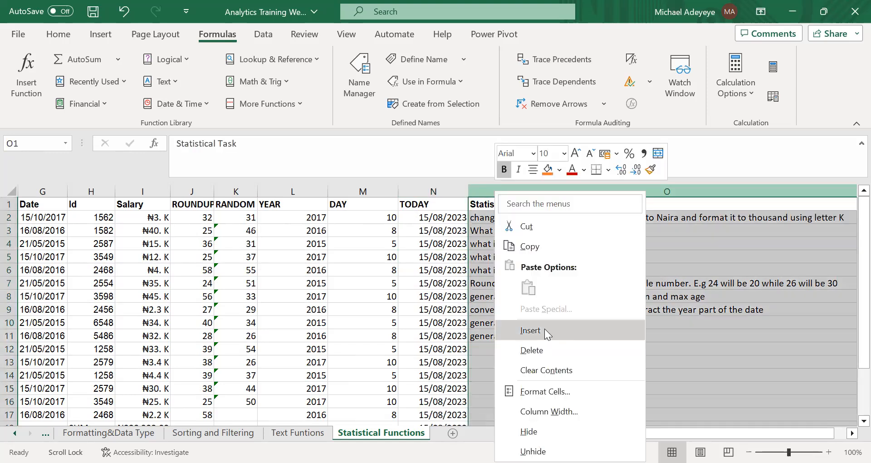
left_click(544, 328)
left_click(389, 218)
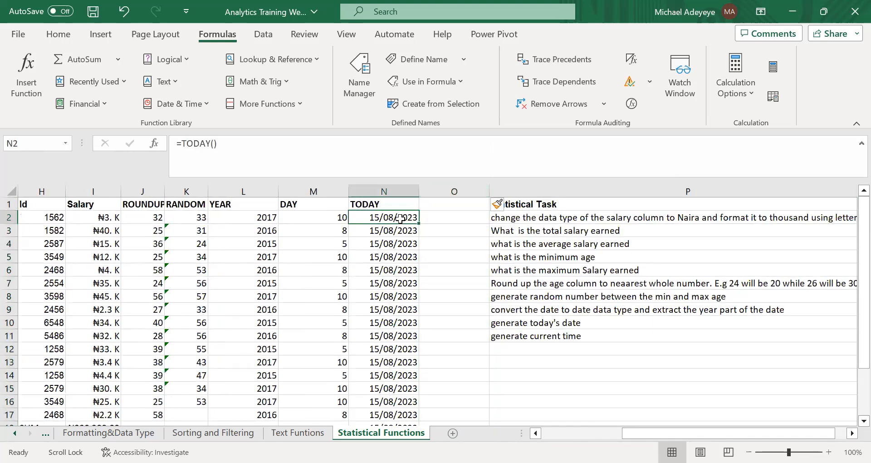
double_click(389, 218)
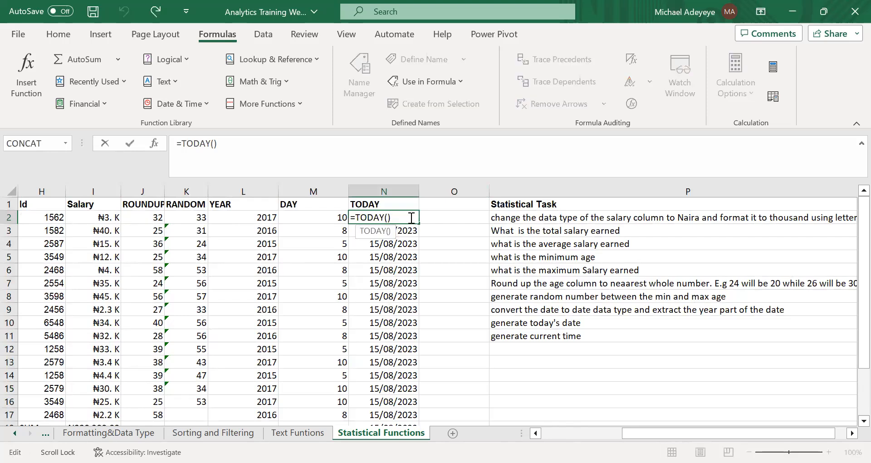
left_click(402, 220)
left_click(453, 219)
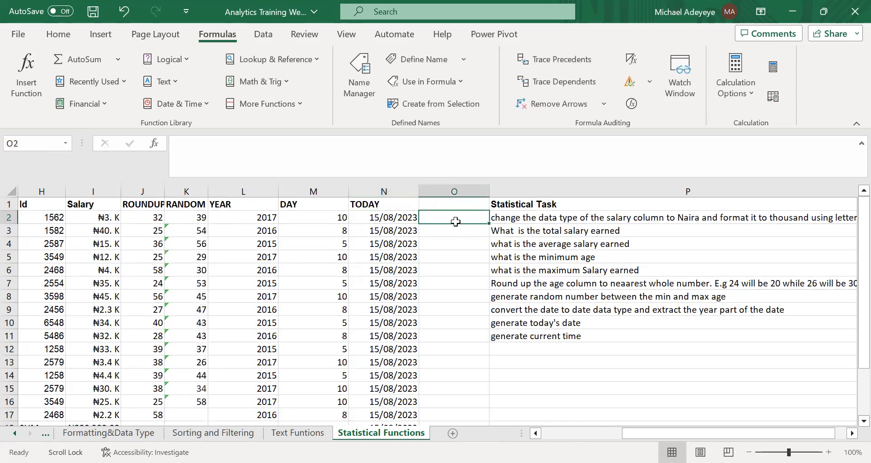
left_click(555, 335)
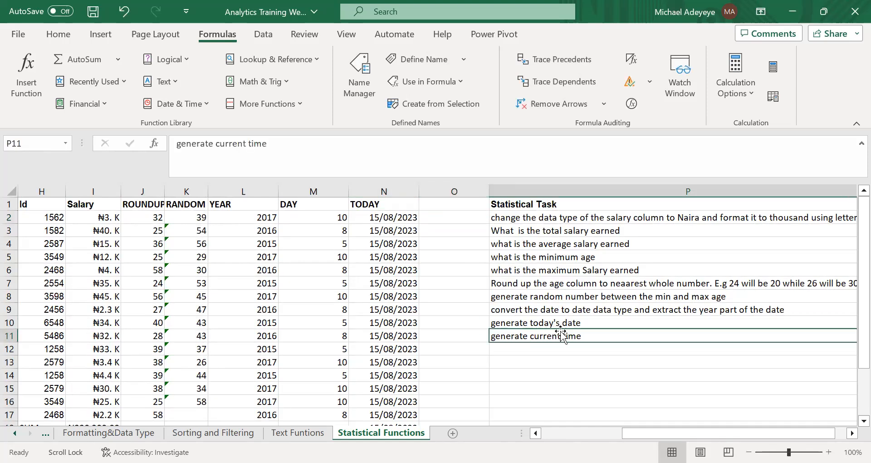
Enter the heading CURRENT TIME in O1 and autofit the width of column O.
left_click(446, 207)
type("CURR")
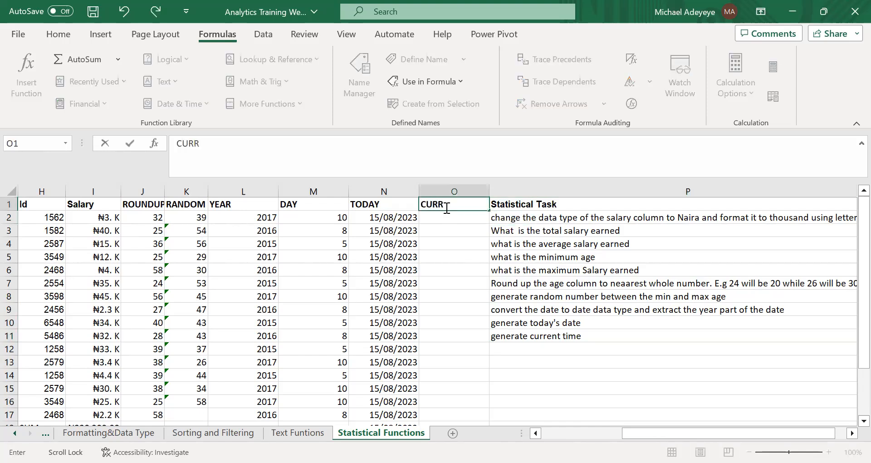
type("ENT TIME")
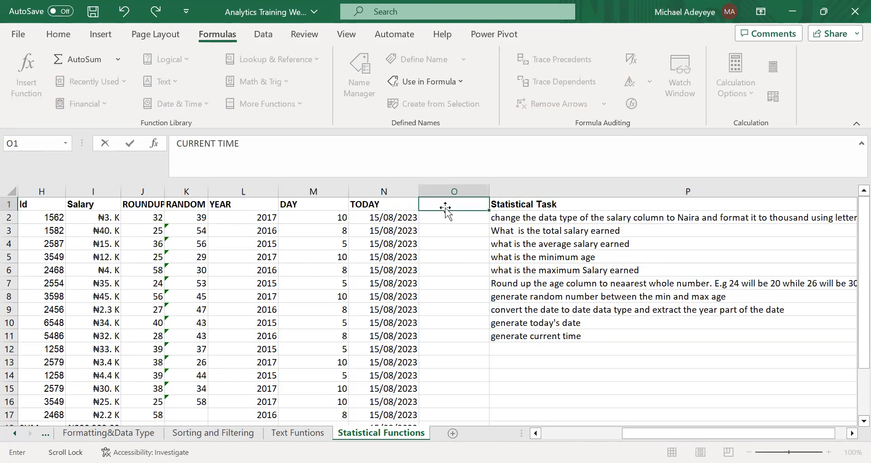
key("Return")
double_click(489, 193)
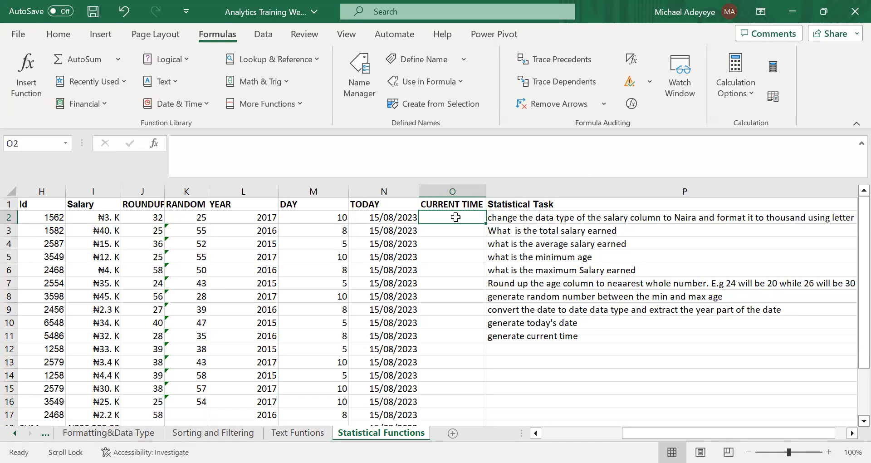
Enter =NOW() in O2 to generate the current date and time.
key("Delete")
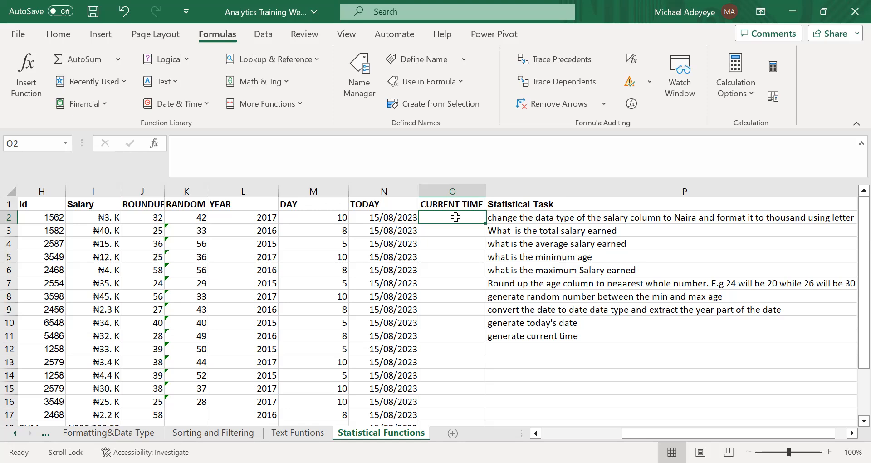
type("=C")
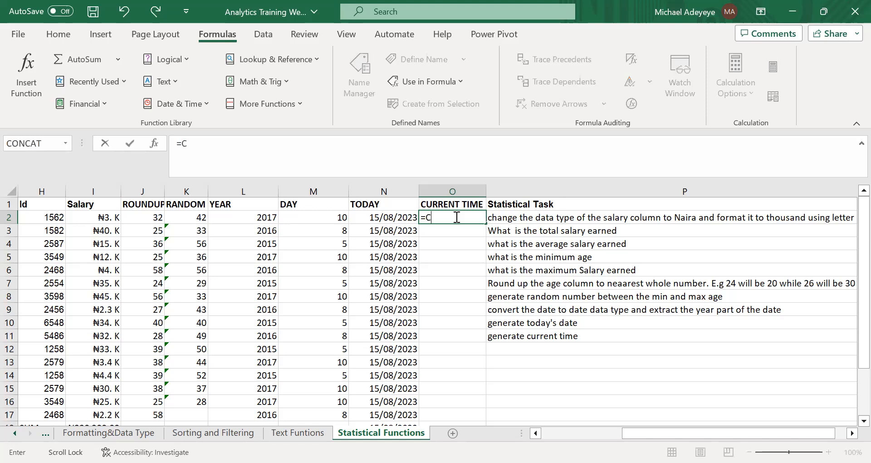
type("UR")
key("BackSpace")
key("BackSpace")
key("BackSpace")
type("NOW")
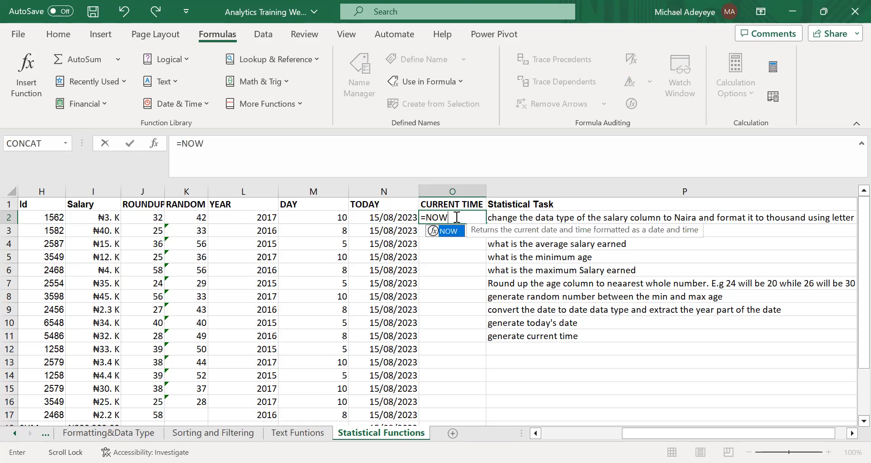
type("()")
key("Return")
left_click(471, 217)
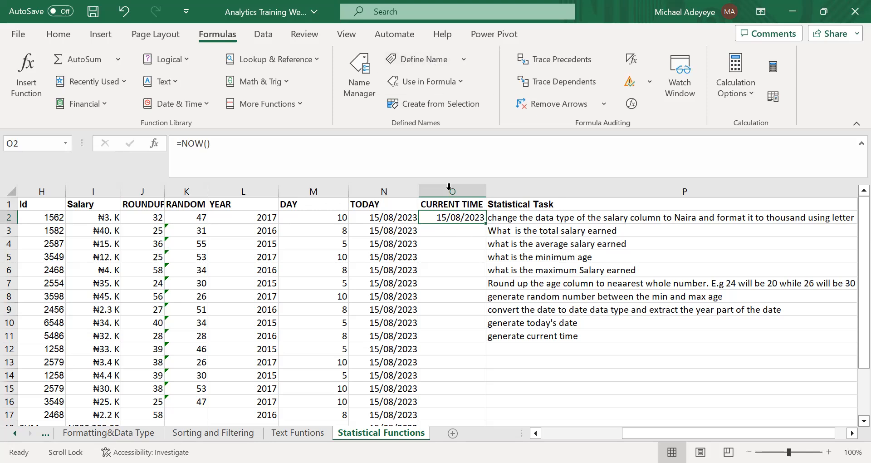
Apply the Long Date number format to the NOW result in O2 and check how it displays.
left_click(263, 34)
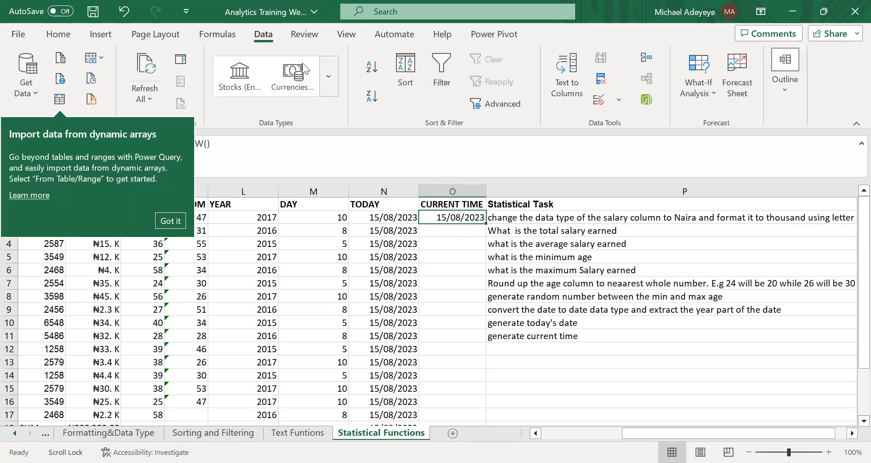
left_click(58, 34)
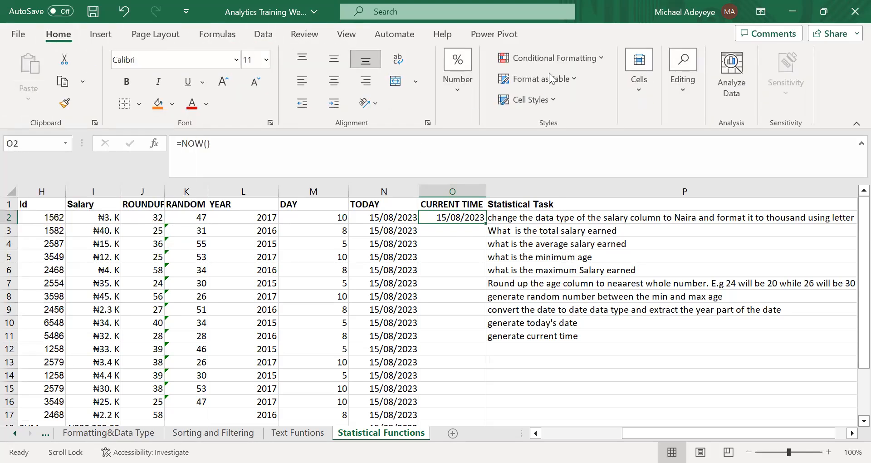
left_click(452, 101)
left_click(525, 144)
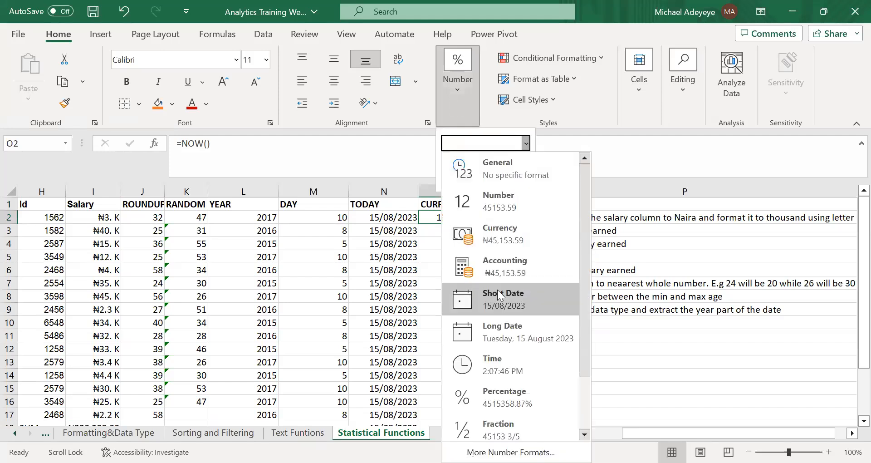
left_click(514, 338)
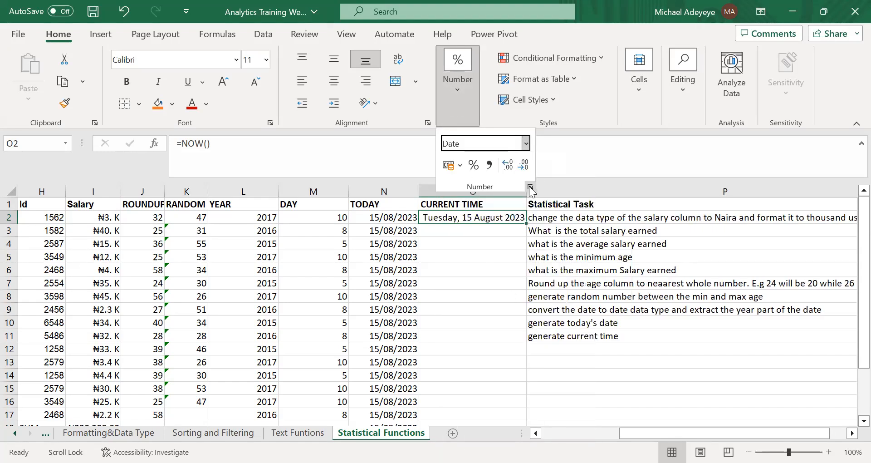
left_click(473, 215)
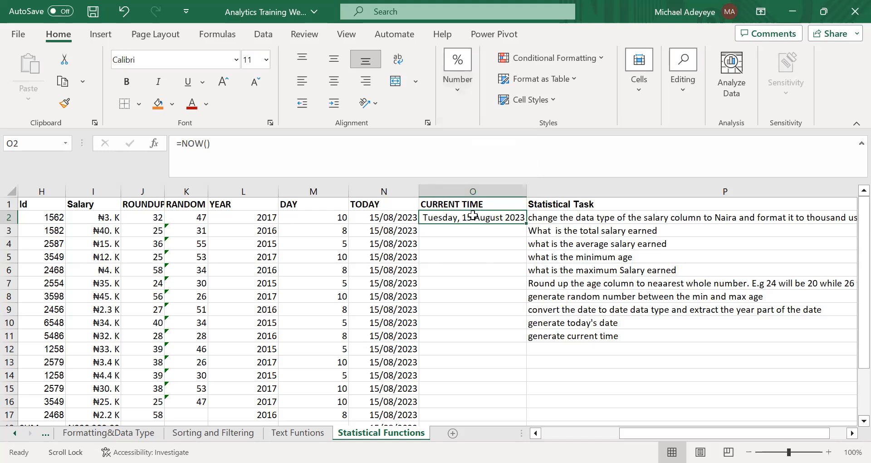
left_click(473, 256)
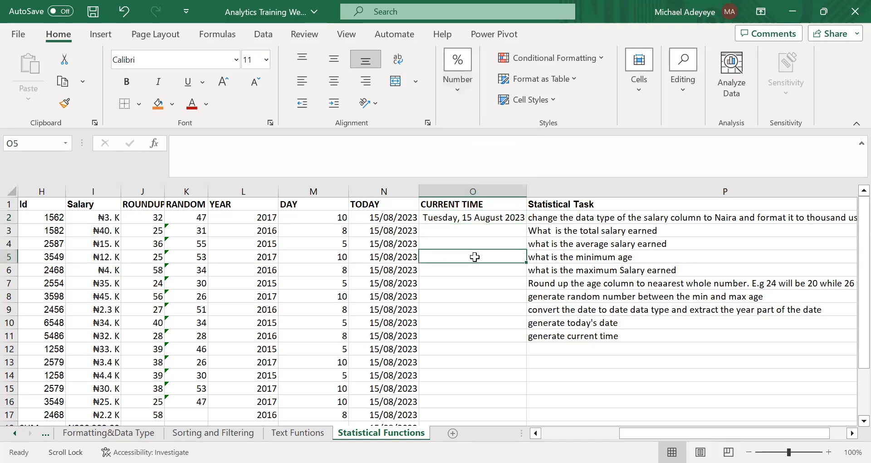
left_click(469, 216)
left_click(490, 280)
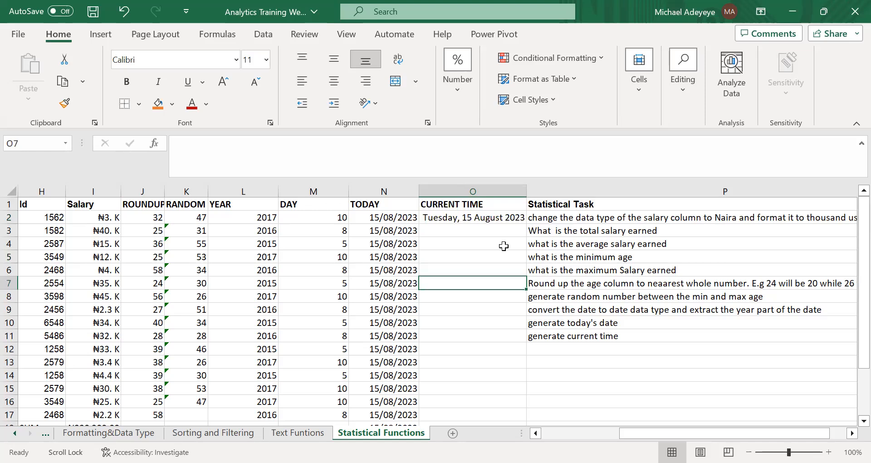
Fill the NOW formula from O2 down the CURRENT TIME column to row 21 and check the end of the filled range.
left_click(509, 218)
double_click(524, 219)
left_click(476, 287)
scroll(483, 347, "down", 6)
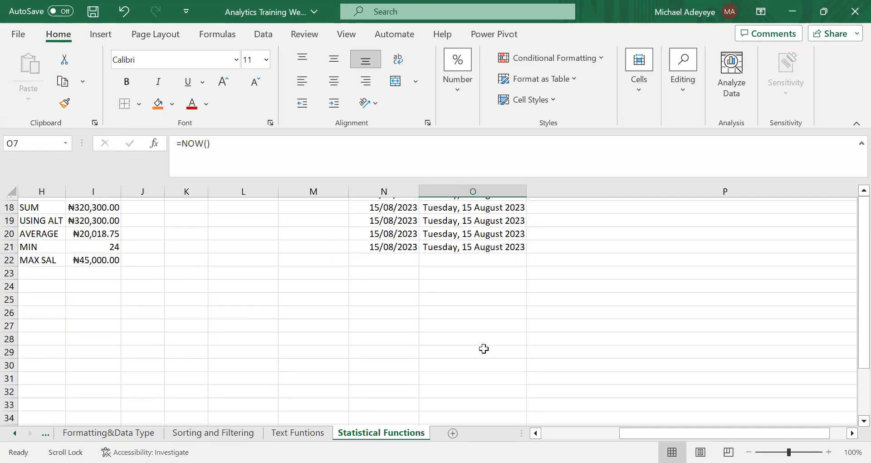
left_click(468, 261)
left_click(597, 300)
Check the generate current time task in P11 against the filled TODAY and CURRENT TIME columns, including their last rows.
scroll(597, 301, "up", 6)
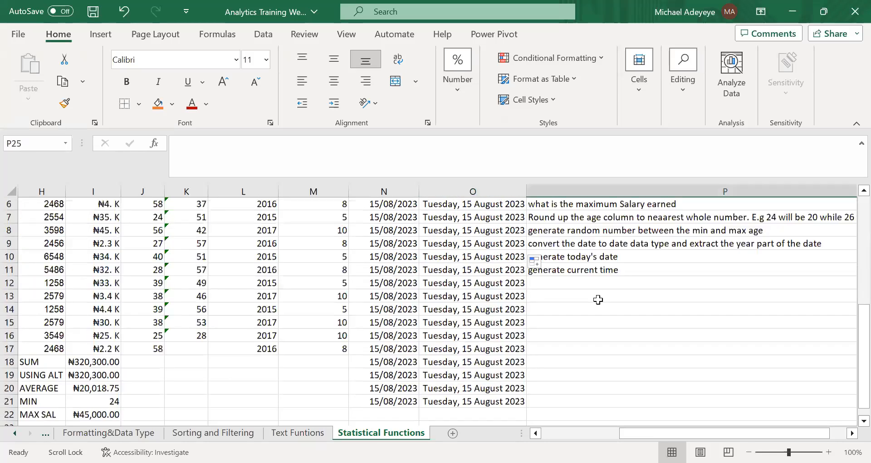
left_click(590, 310)
left_click(576, 335)
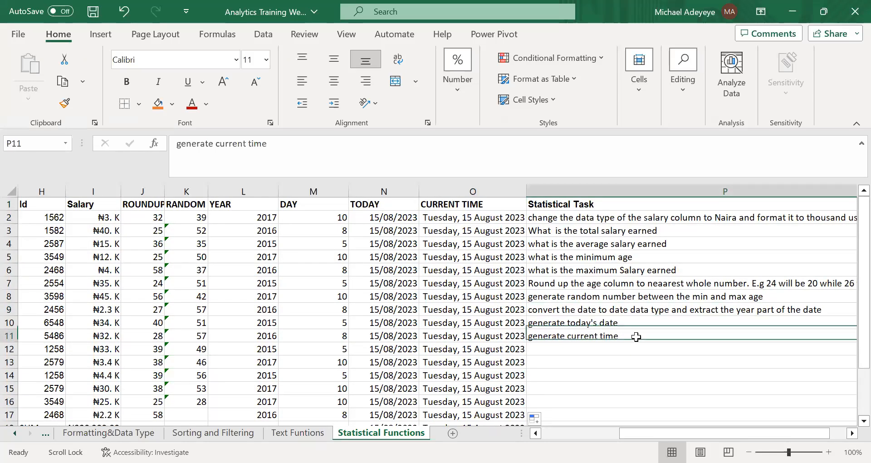
scroll(550, 347, "down", 4)
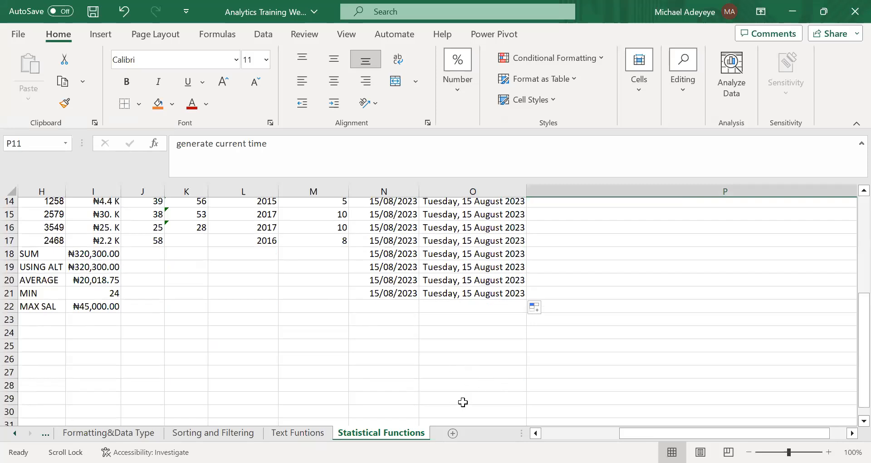
left_click(662, 372)
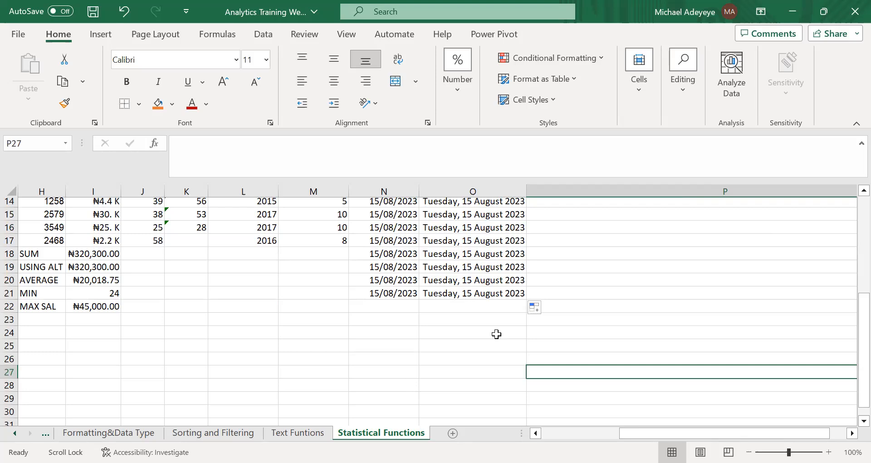
left_click(446, 282)
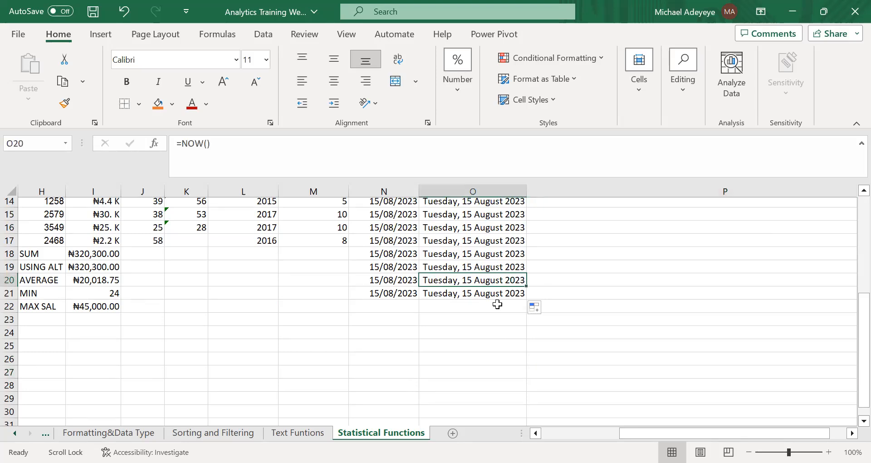
left_click(592, 250)
left_click(571, 320)
left_click(400, 329)
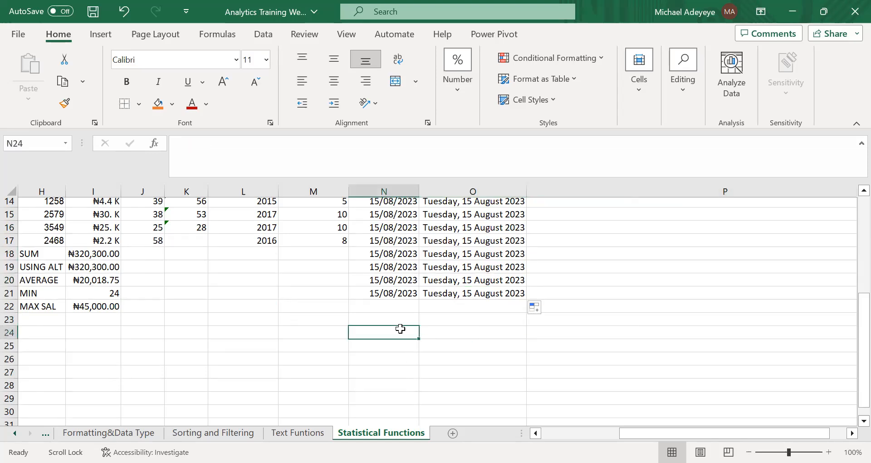
Review the completed Statistical Functions table from its first column and inspect the Salary entries in I4 and I2.
left_click(333, 264)
scroll(454, 297, "up", 4)
scroll(374, 304, "up", 1)
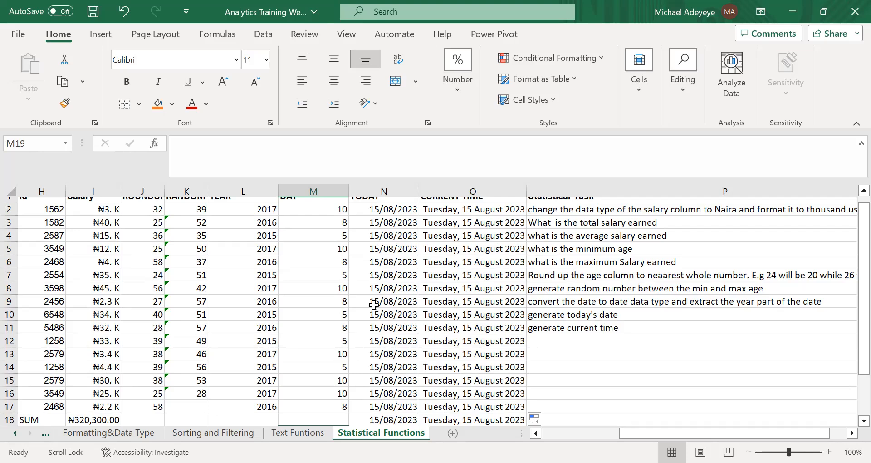
scroll(373, 304, "left", 4)
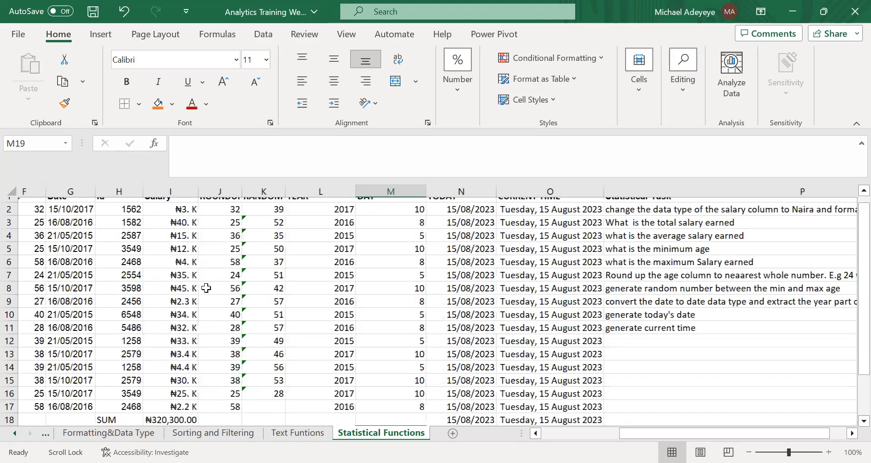
left_click(381, 239)
scroll(381, 239, "up", 1)
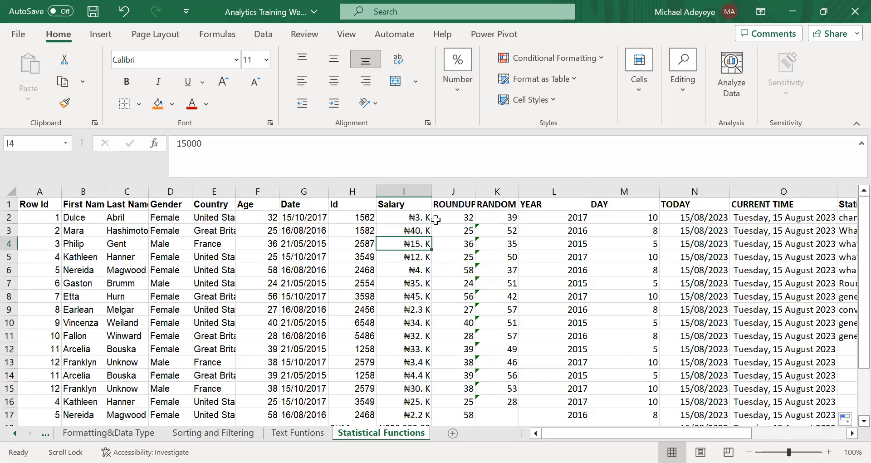
left_click(454, 227)
left_click(413, 218)
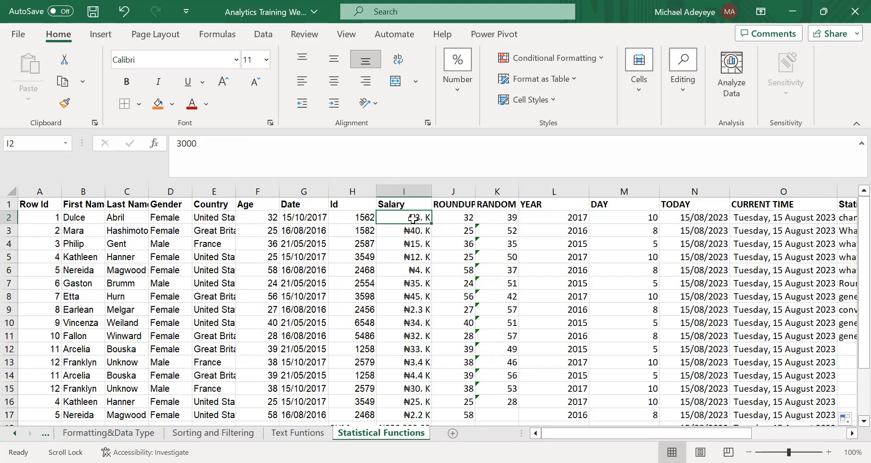
Review the Formatting&Data Type sheet and the Text Function task list on the Text Funtions sheet.
left_click(114, 432)
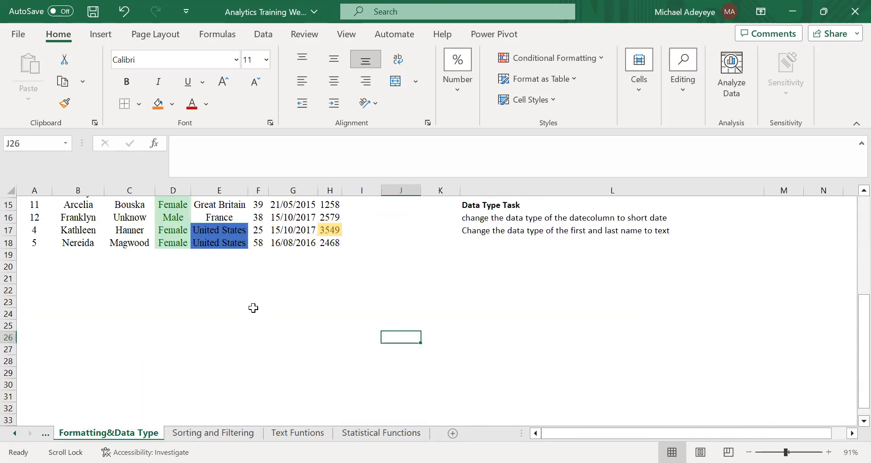
scroll(253, 307, "up", 5)
left_click(297, 432)
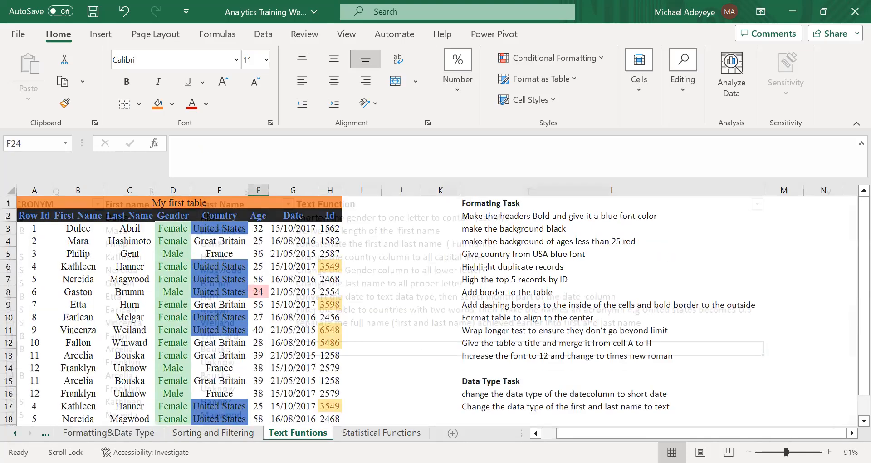
left_click(424, 252)
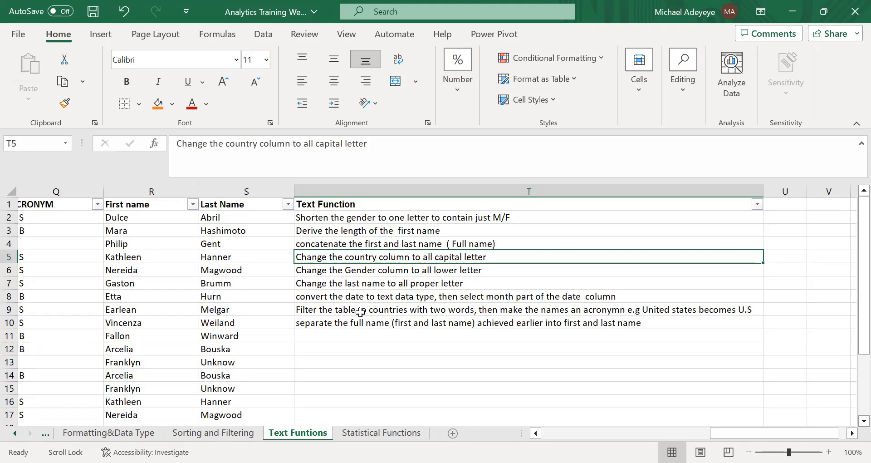
left_click(265, 325)
left_click(373, 259)
left_click(372, 296)
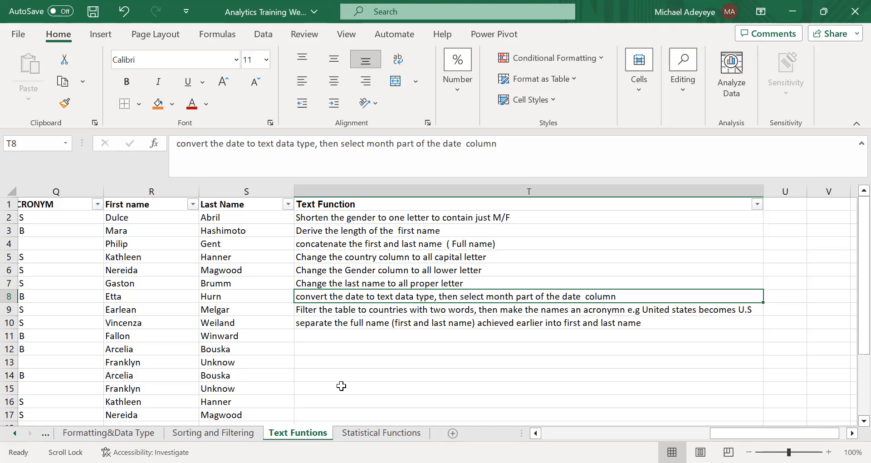
left_click(426, 378)
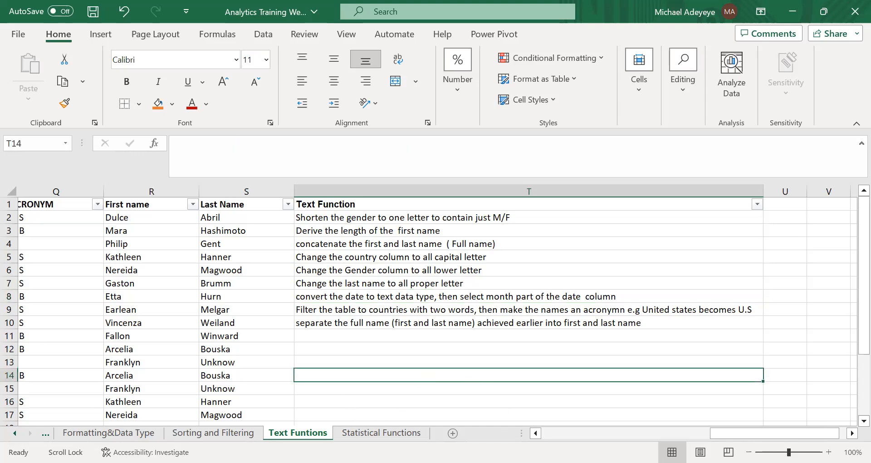